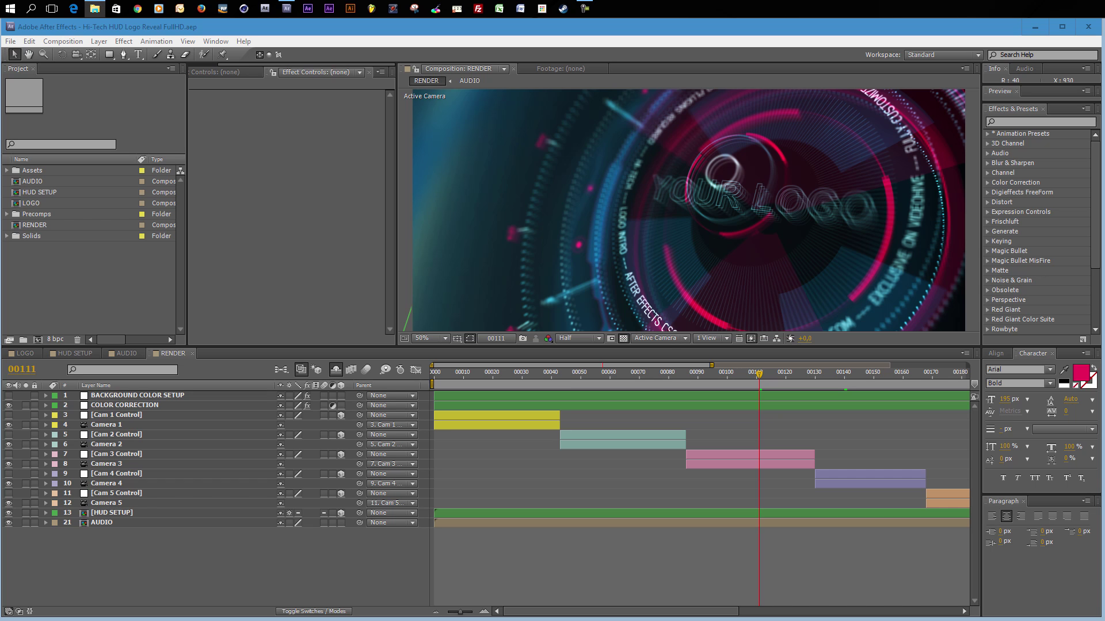
Drag the Hi-Tech HUD Logo Reveal folder window over the open After Effects project
{"action": "left_click_drag", "start_coordinate": [1104, 352], "coordinate": [451, 233]}
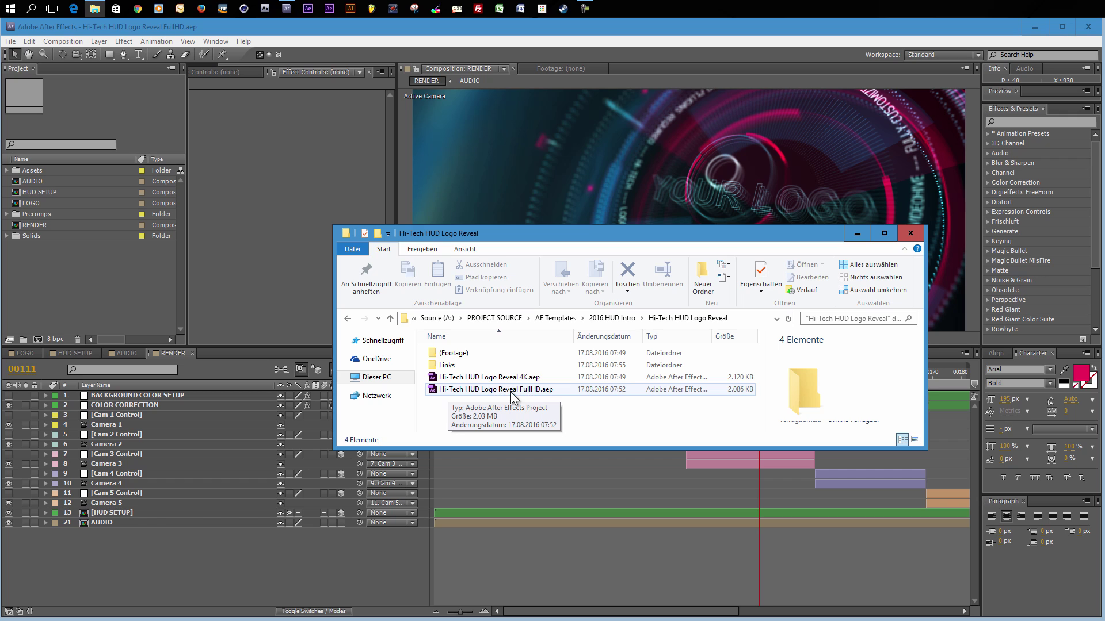
Check the font and audio shortcuts in the Links folder, then go back to the template folder
{"action": "double_click", "coordinate": [445, 367]}
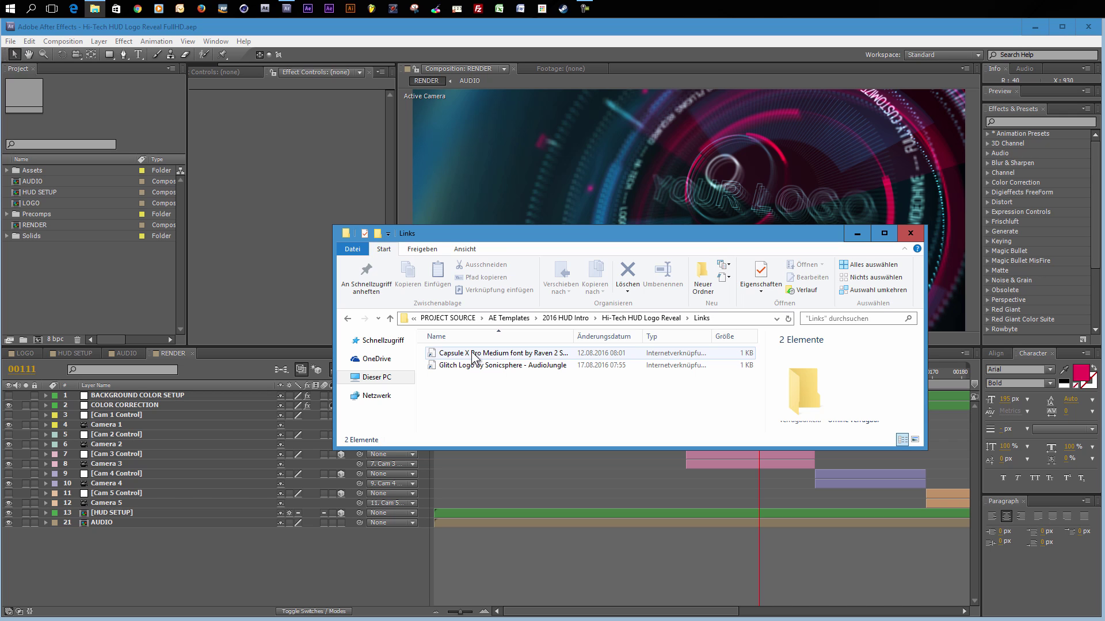
{"action": "left_click", "coordinate": [626, 318]}
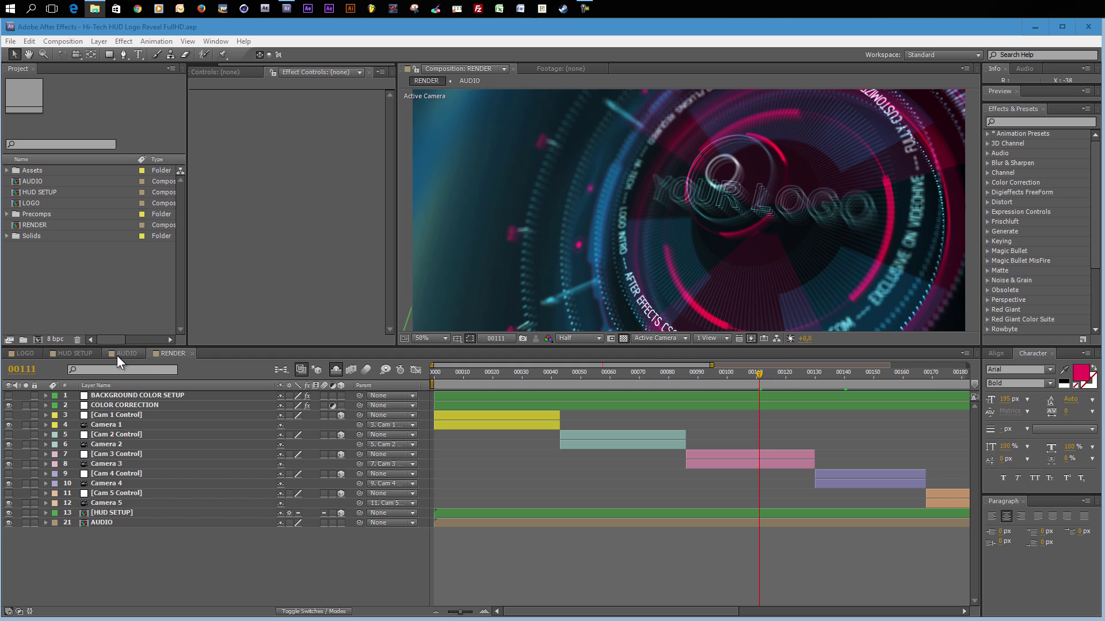
Look through the HUD SETUP, AUDIO and RENDER compositions, then open LOGO and select YOUR LOGO
{"action": "left_click", "coordinate": [72, 353]}
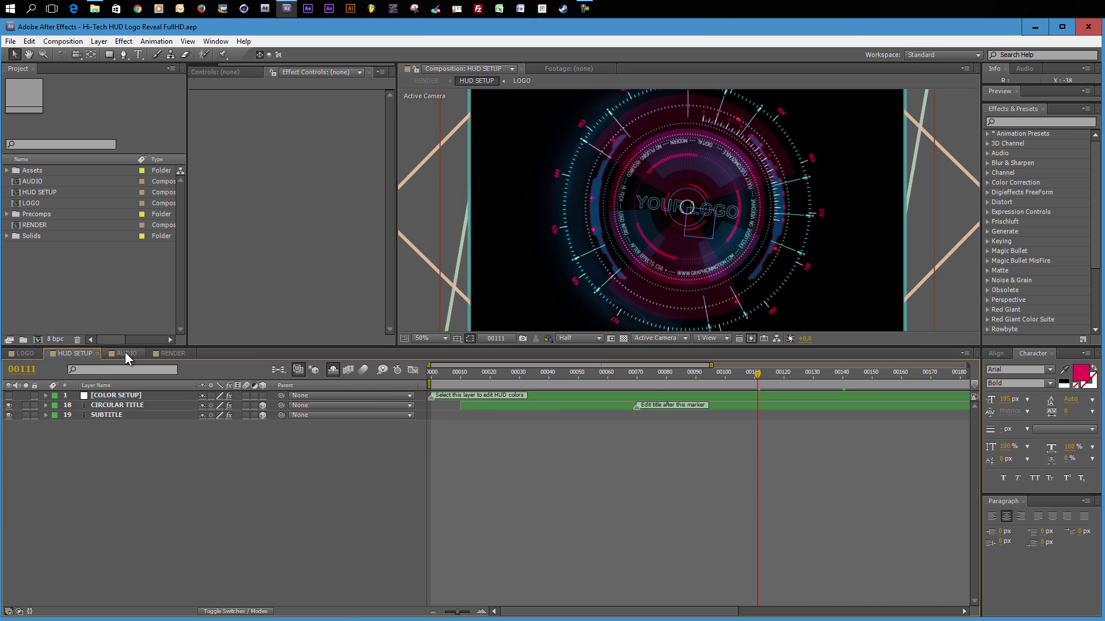
{"action": "left_click", "coordinate": [126, 352]}
{"action": "left_click", "coordinate": [157, 354]}
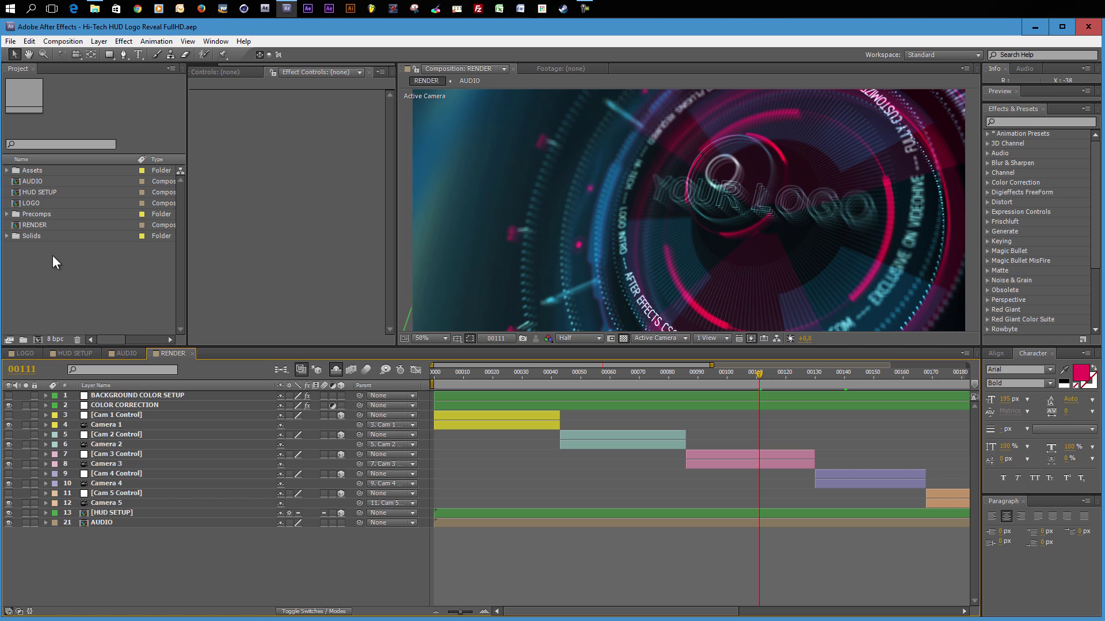
{"action": "double_click", "coordinate": [17, 194]}
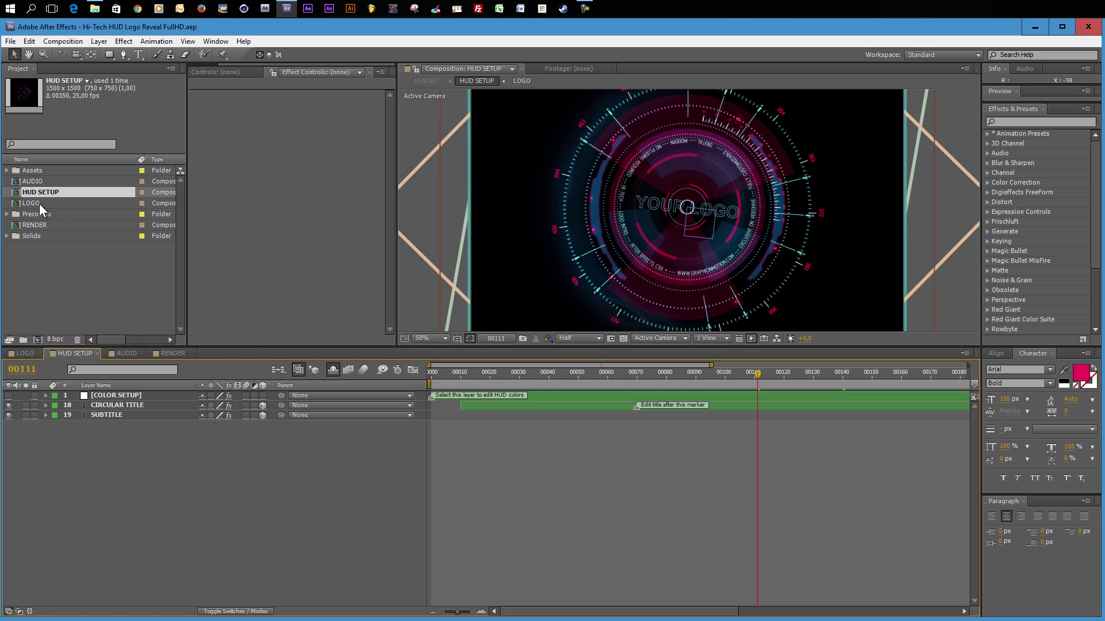
{"action": "left_click", "coordinate": [26, 355]}
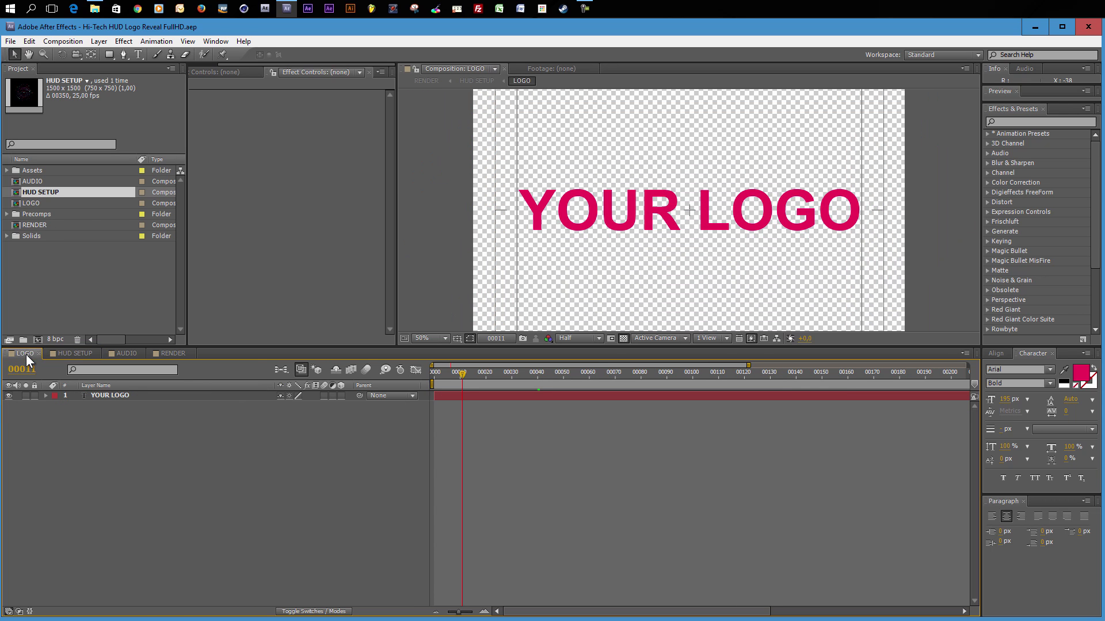
{"action": "left_click", "coordinate": [101, 396]}
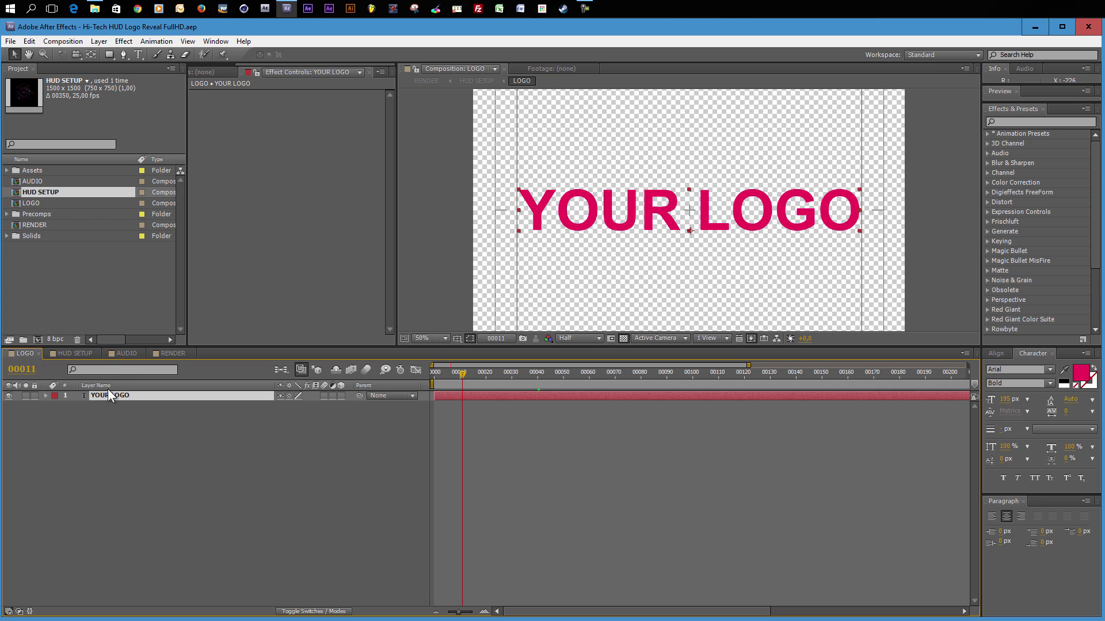
Import logo_only.ai with File > Import > File and drag it into the LOGO timeline
{"action": "left_click", "coordinate": [10, 41]}
{"action": "mouse_move", "coordinate": [50, 223]}
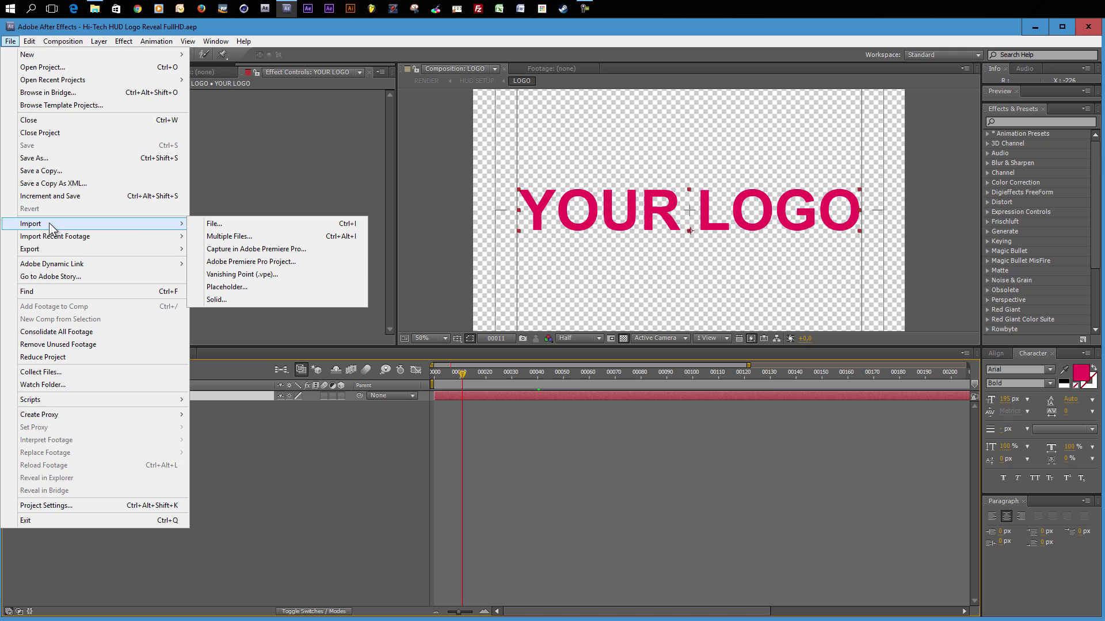
{"action": "left_click", "coordinate": [227, 228]}
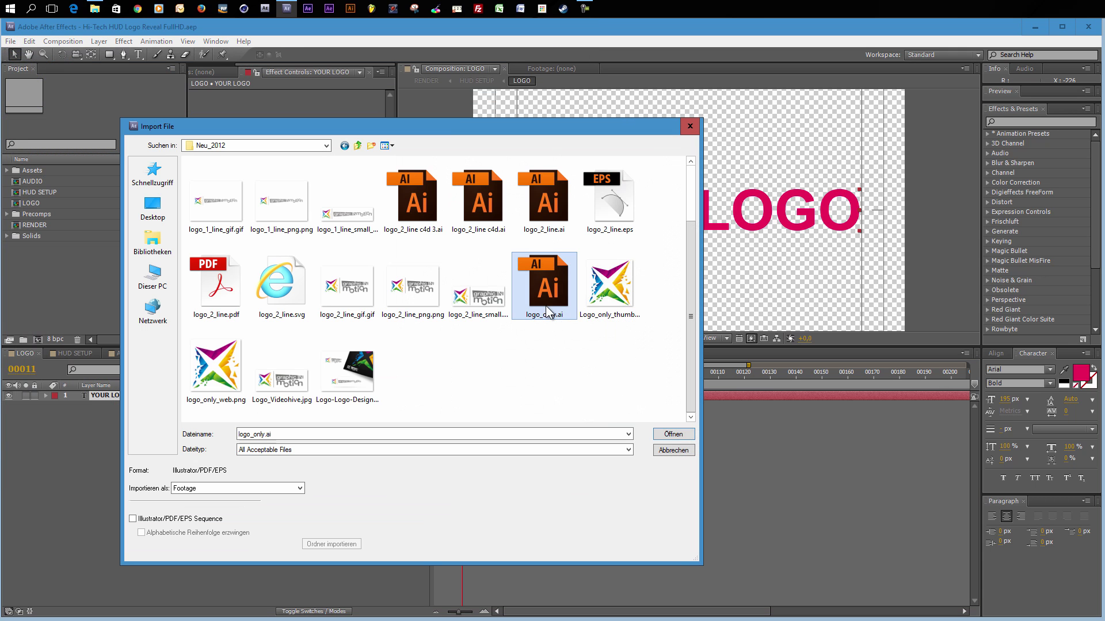
{"action": "left_click", "coordinate": [669, 434]}
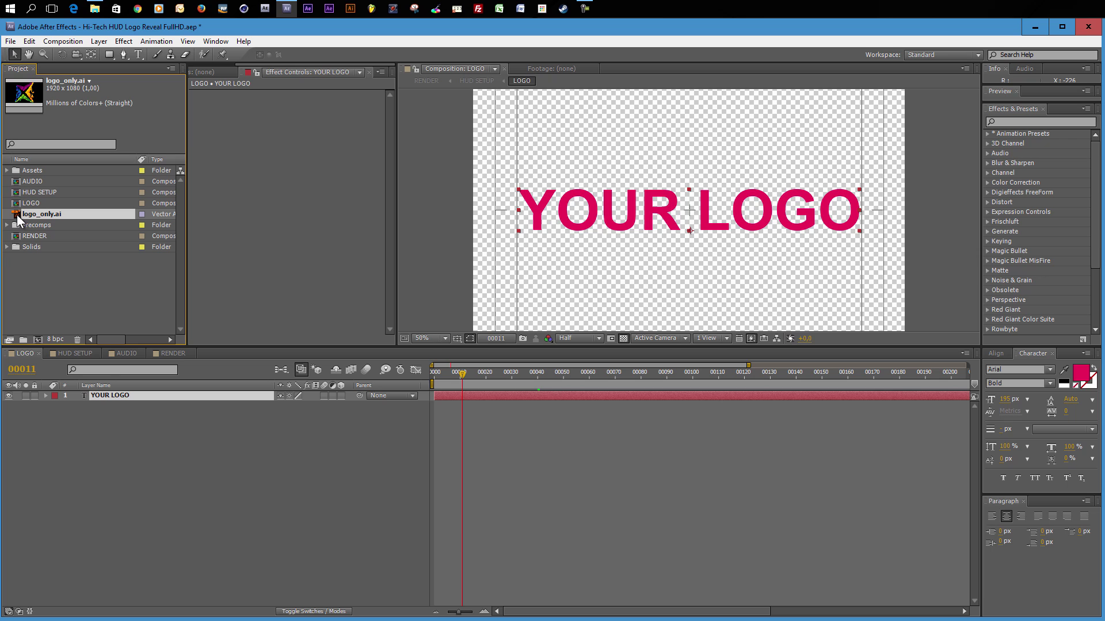
{"action": "left_click_drag", "start_coordinate": [18, 221], "coordinate": [110, 394]}
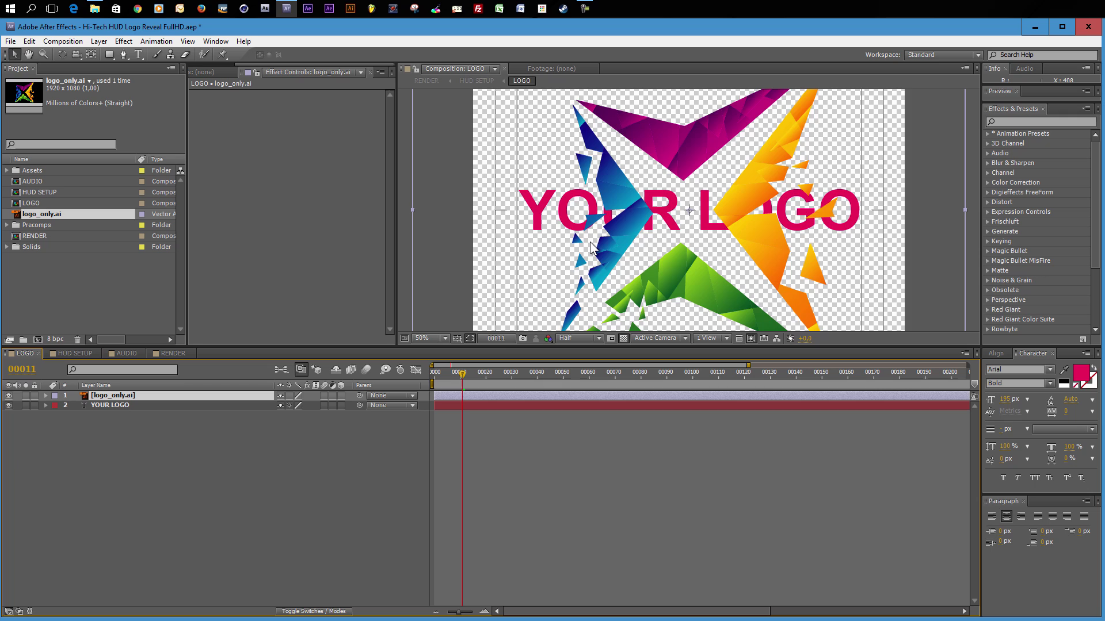
{"action": "scroll", "coordinate": [697, 182], "scroll_direction": "down", "scroll_amount": 2}
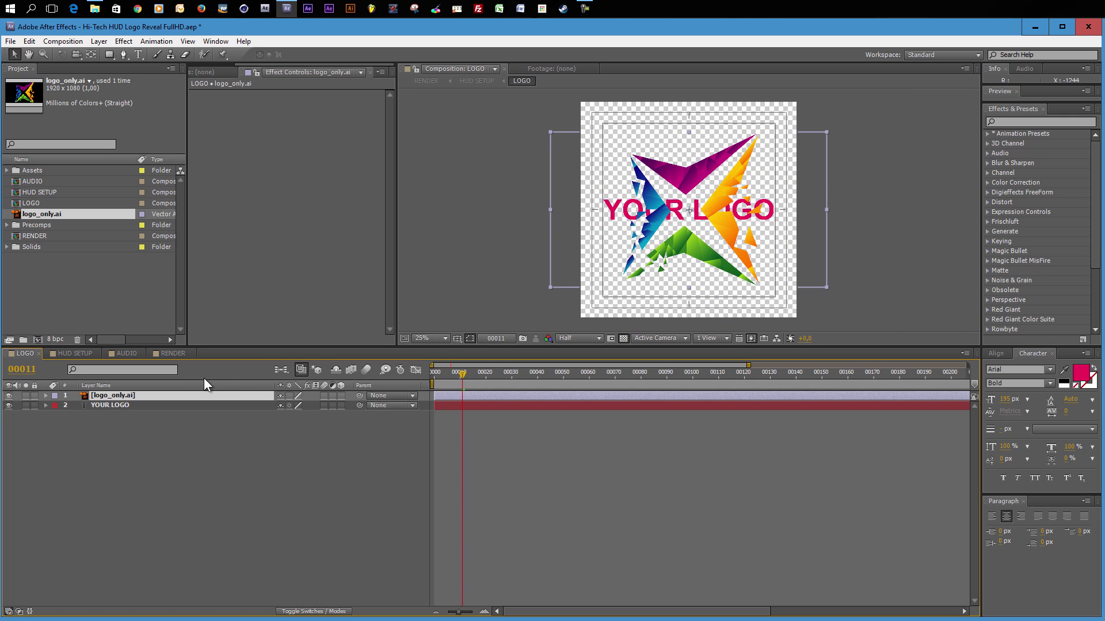
Hide the YOUR LOGO text layer and preview the new logo in RENDER at frame 00250
{"action": "left_click", "coordinate": [8, 405]}
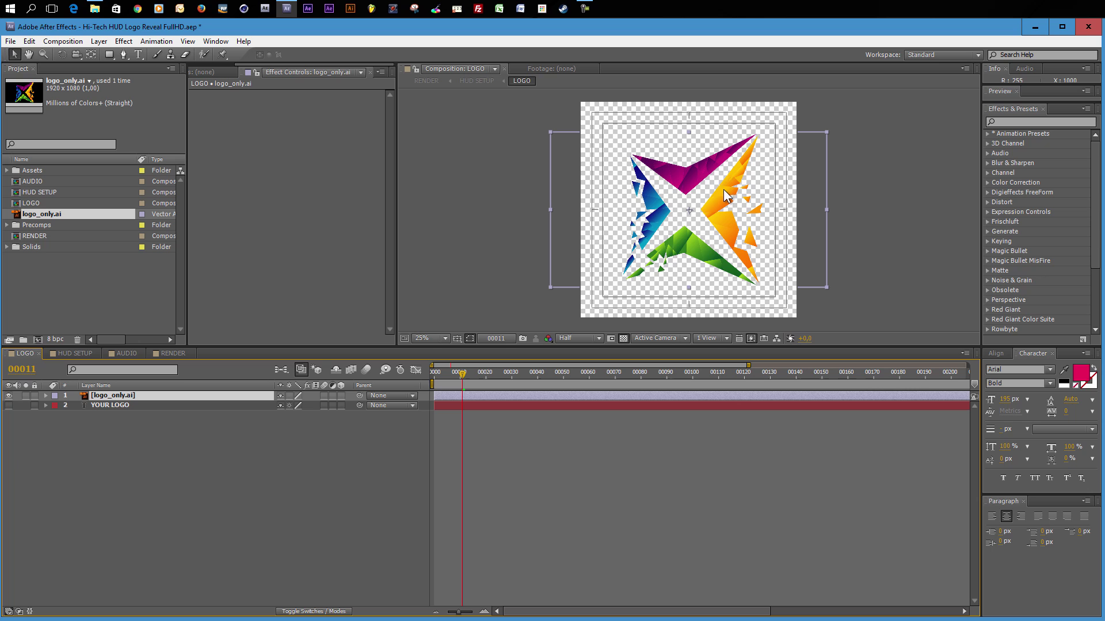
{"action": "left_click", "coordinate": [167, 354]}
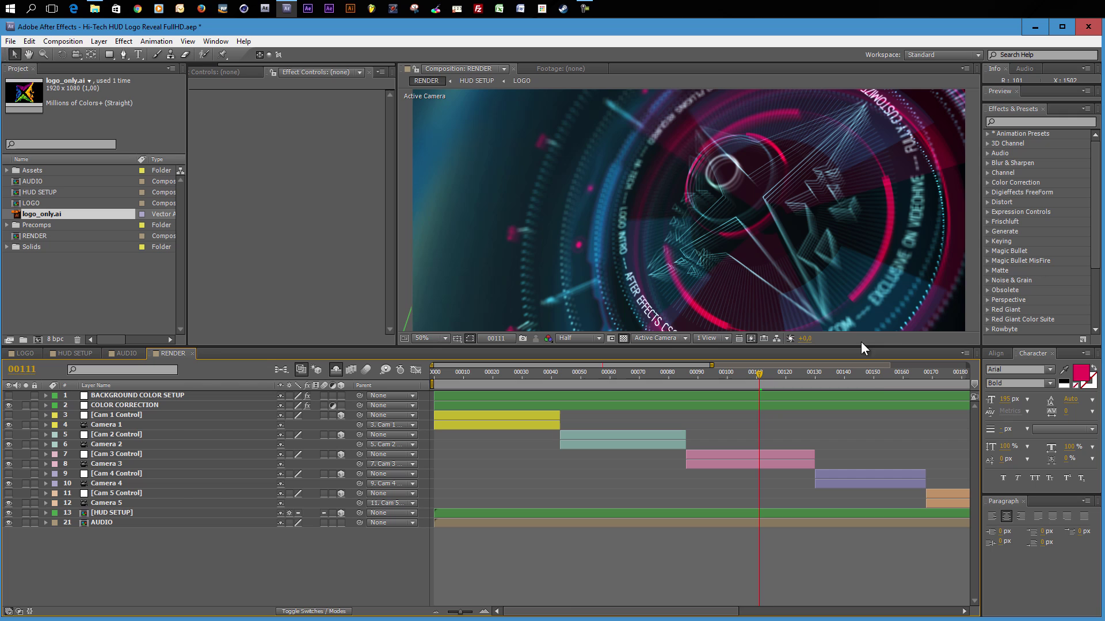
{"action": "left_click_drag", "start_coordinate": [651, 608], "coordinate": [807, 601]}
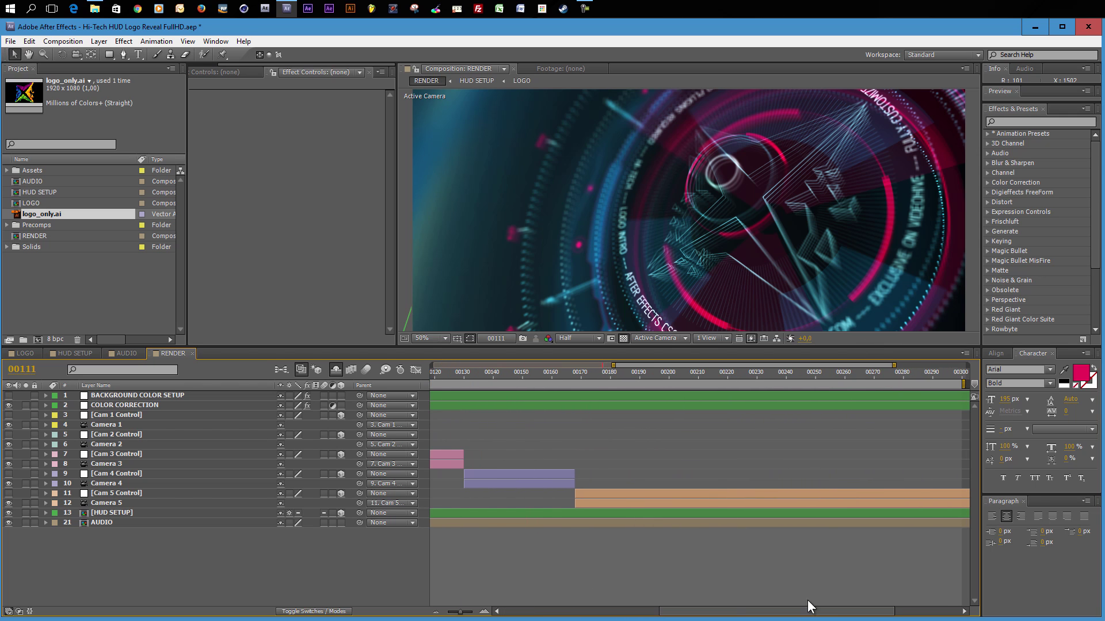
{"action": "left_click", "coordinate": [816, 378]}
{"action": "key", "text": "comma"}
{"action": "key", "text": "comma"}
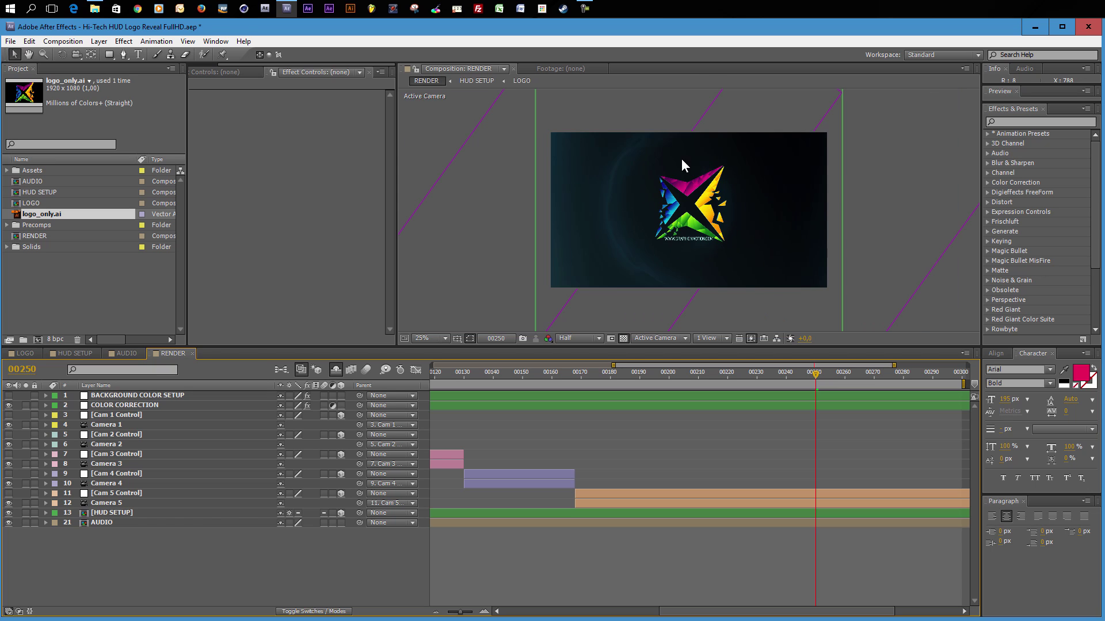
{"action": "key", "text": "period"}
{"action": "key", "text": "period"}
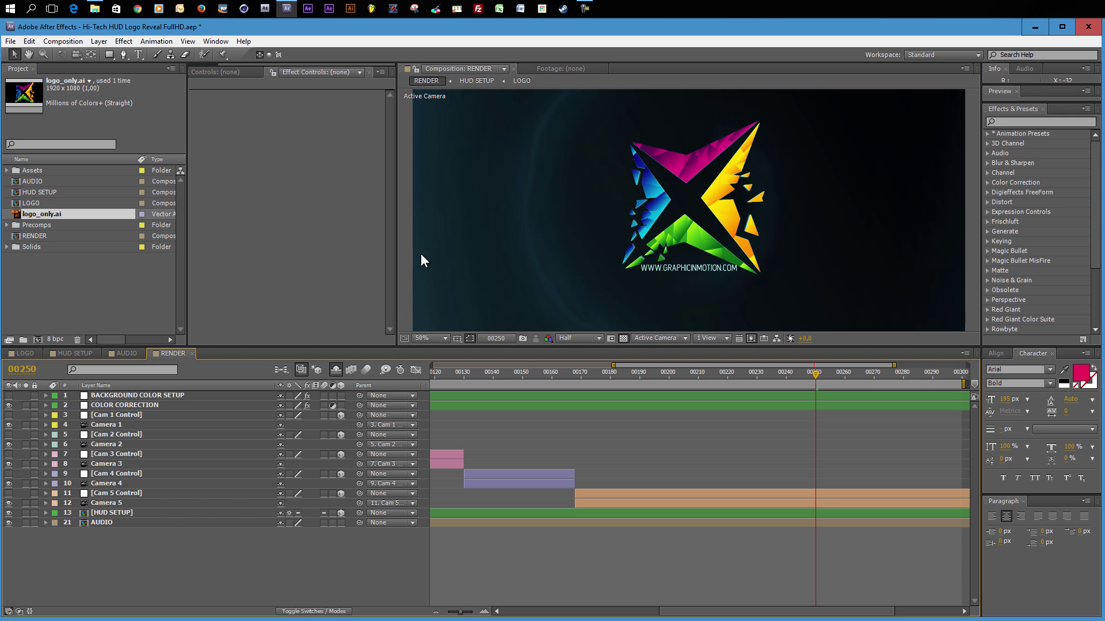
{"action": "left_click", "coordinate": [26, 353]}
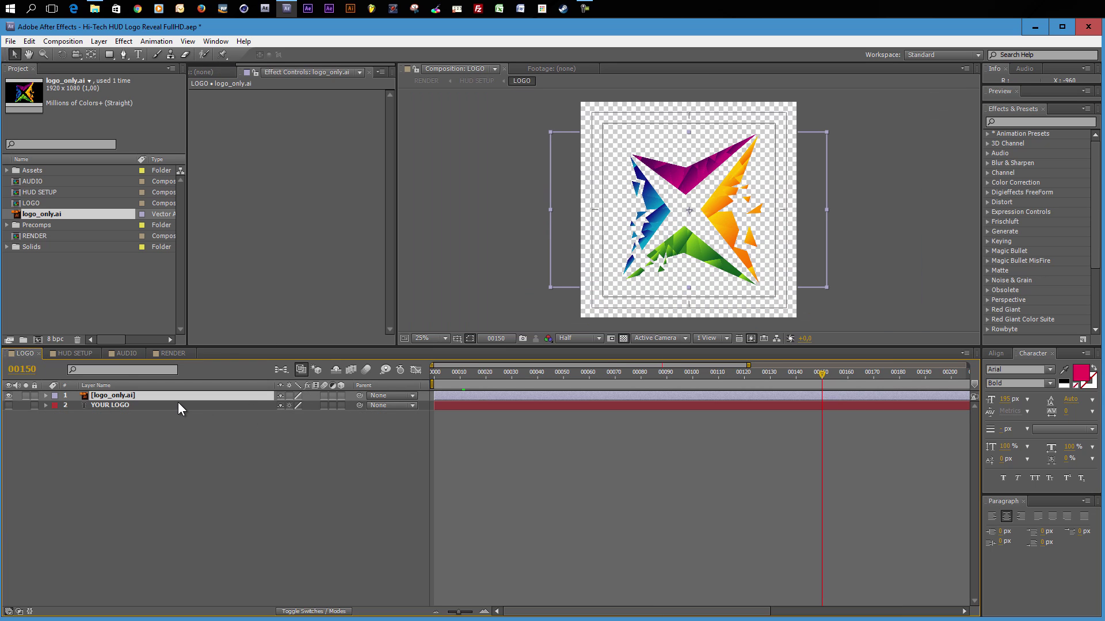
Scale the logo_only.ai layer down to 70% and check the result in RENDER
{"action": "key", "text": "s"}
{"action": "left_click_drag", "start_coordinate": [294, 408], "coordinate": [278, 406]}
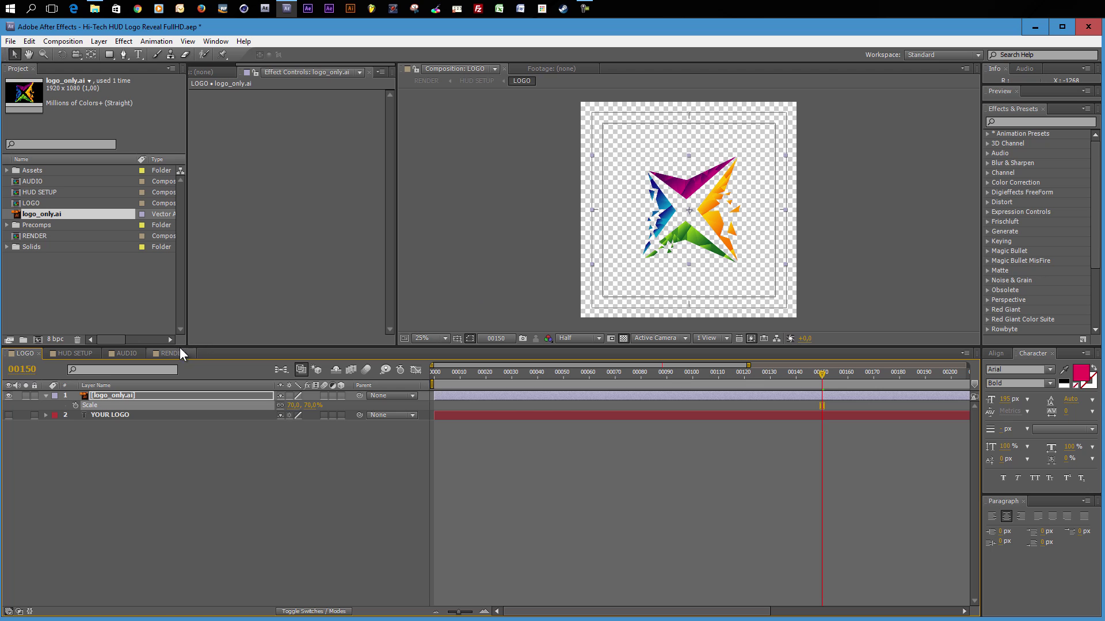
{"action": "left_click", "coordinate": [179, 354]}
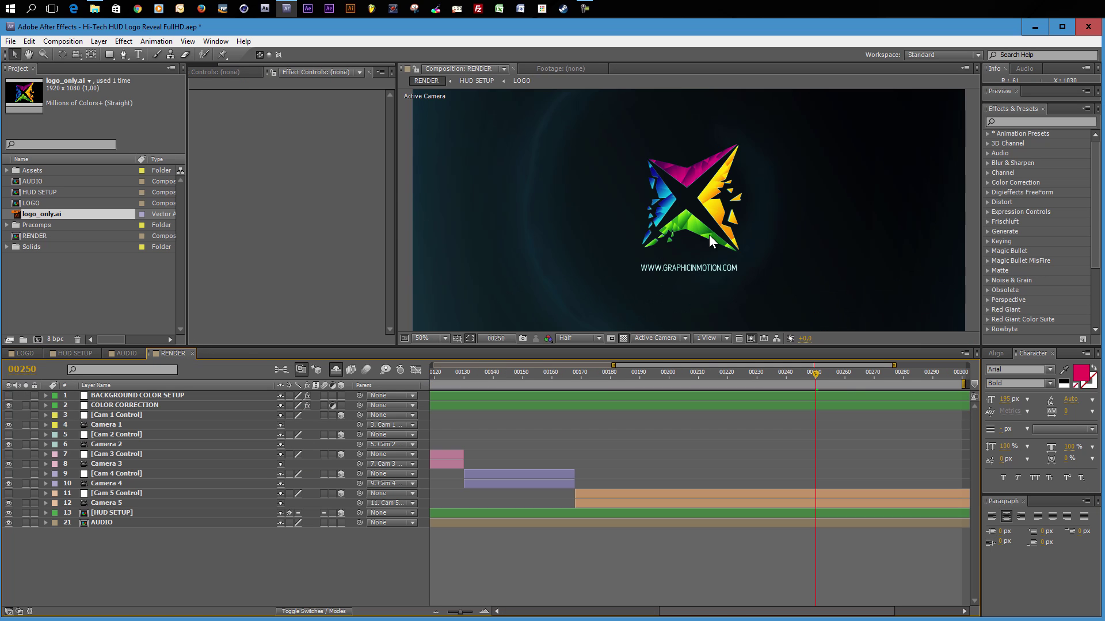
{"action": "key", "text": "comma"}
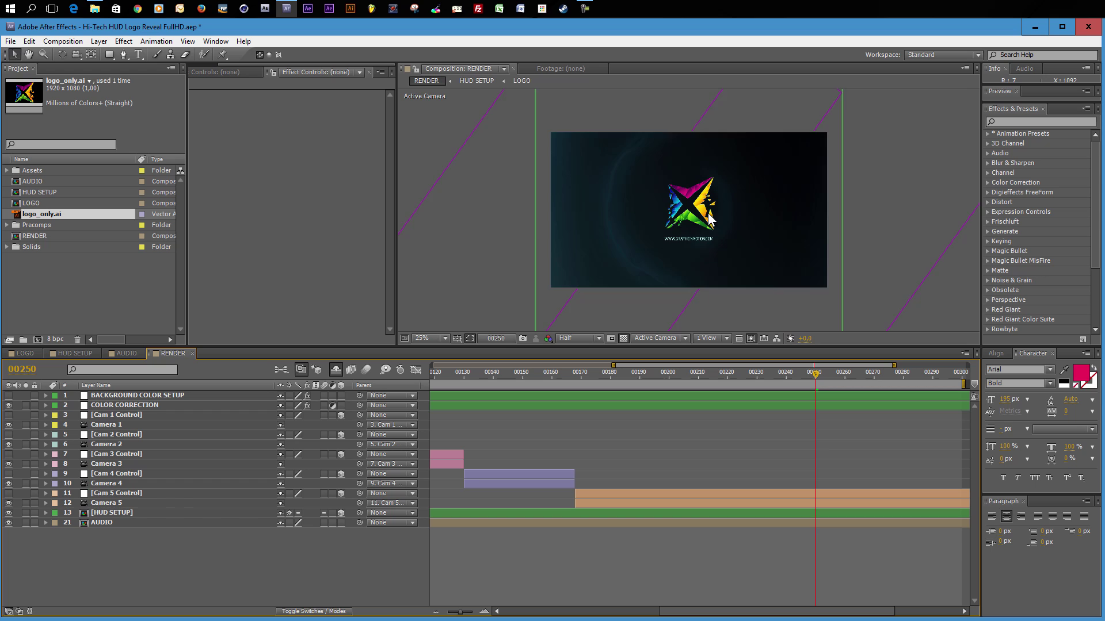
{"action": "key", "text": "period"}
{"action": "key", "text": "period"}
{"action": "left_click", "coordinate": [27, 354]}
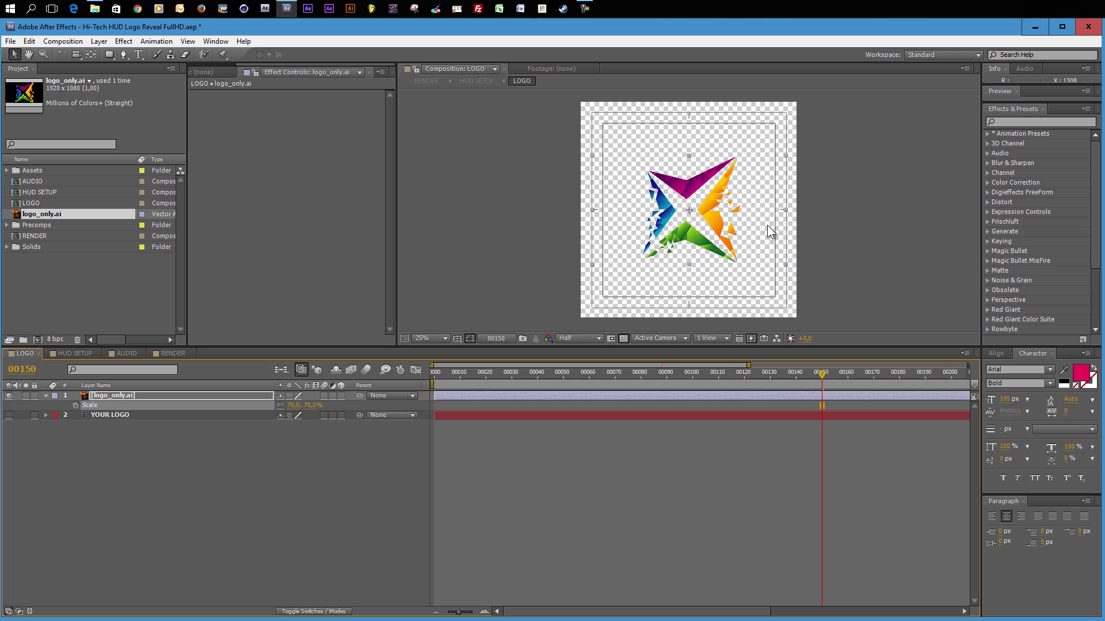
Set the hidden YOUR LOGO text layer's scale to 102%, leaving only the star logo visible
{"action": "left_click", "coordinate": [8, 395]}
{"action": "left_click", "coordinate": [9, 415]}
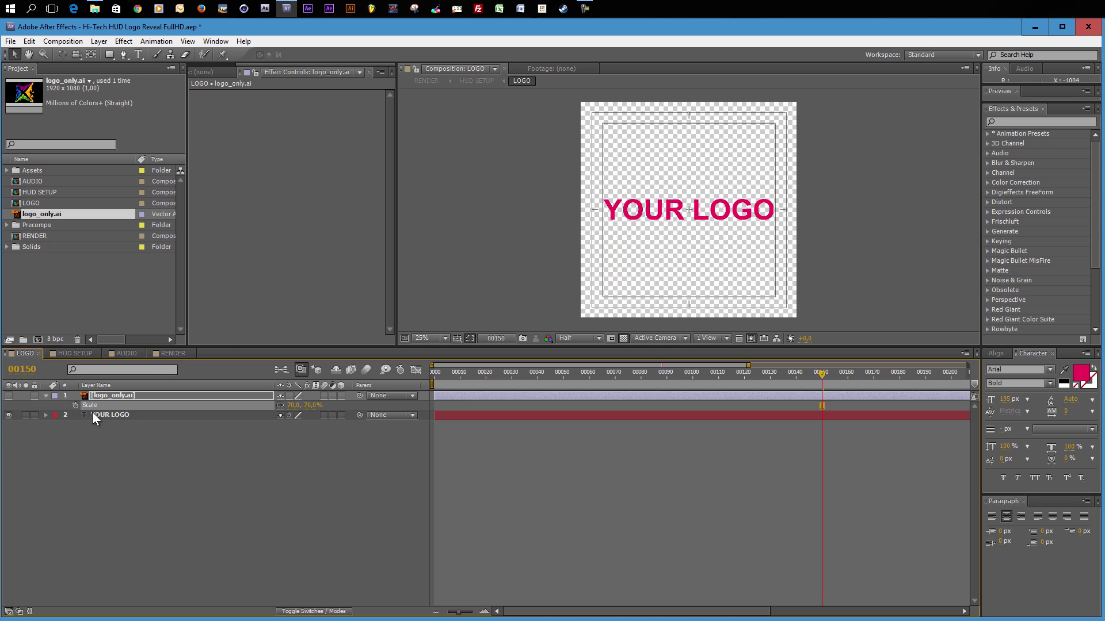
{"action": "left_click", "coordinate": [94, 415]}
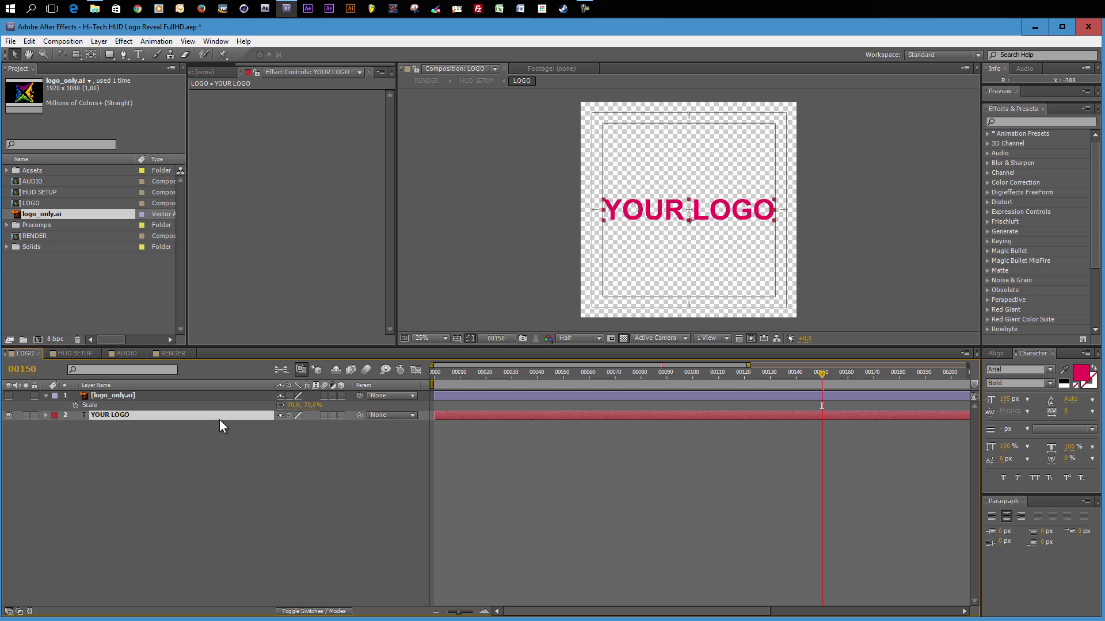
{"action": "key", "text": "s"}
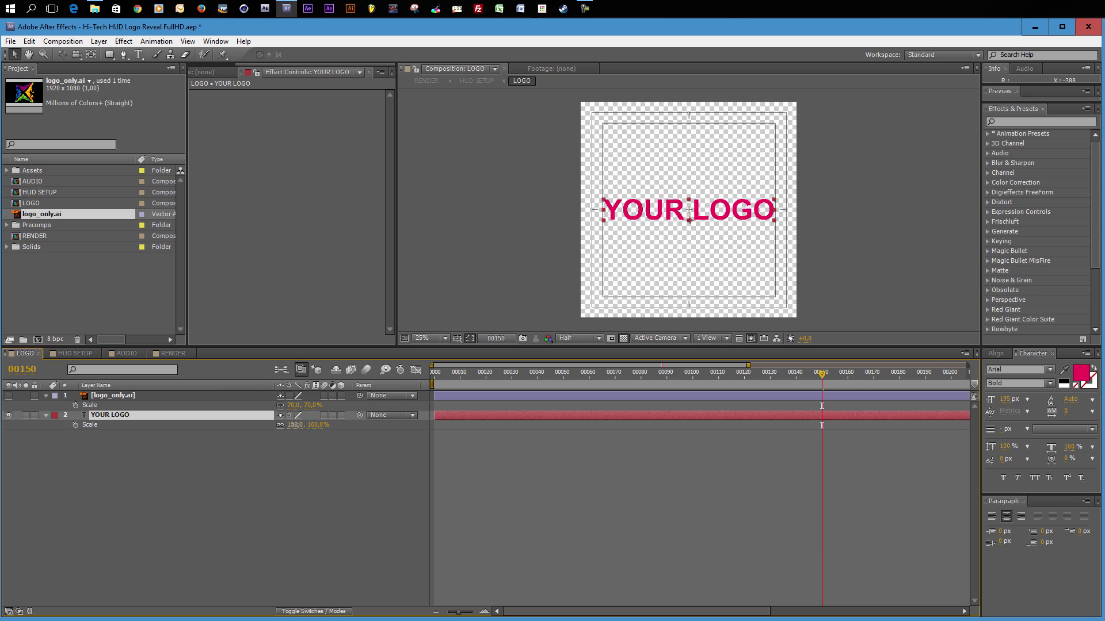
{"action": "left_click_drag", "start_coordinate": [294, 424], "coordinate": [299, 427]}
{"action": "key", "text": "alt+KP_Subtract"}
{"action": "key", "text": "alt+KP_Subtract"}
{"action": "key", "text": "alt+KP_Subtract"}
{"action": "key", "text": "alt+KP_Subtract"}
{"action": "key", "text": "alt+KP_Subtract"}
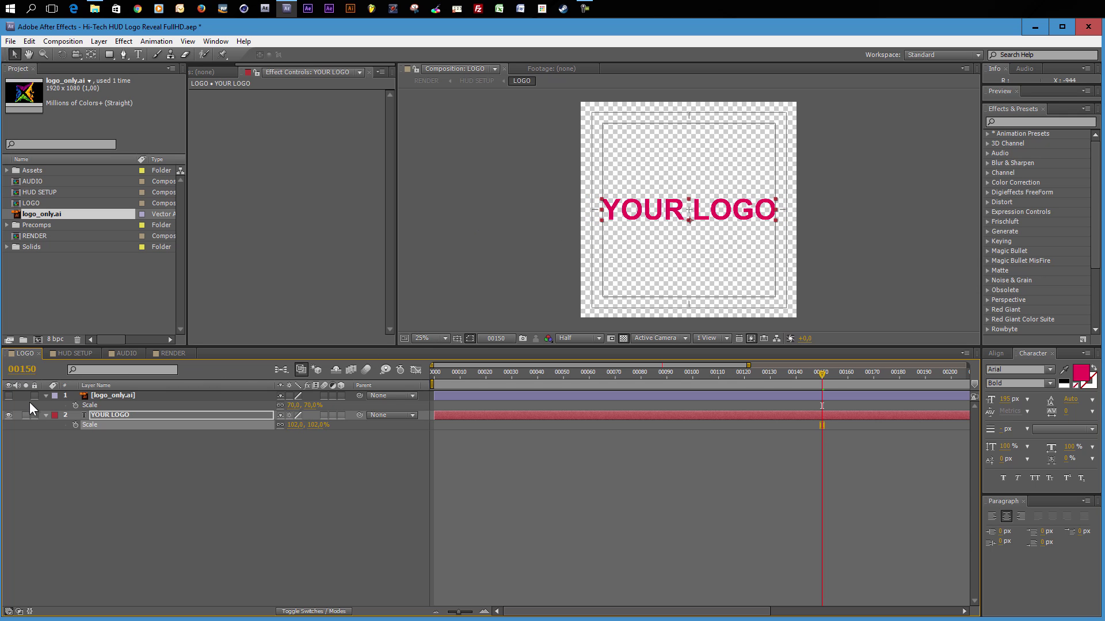
{"action": "left_click", "coordinate": [9, 415]}
{"action": "left_click", "coordinate": [9, 395]}
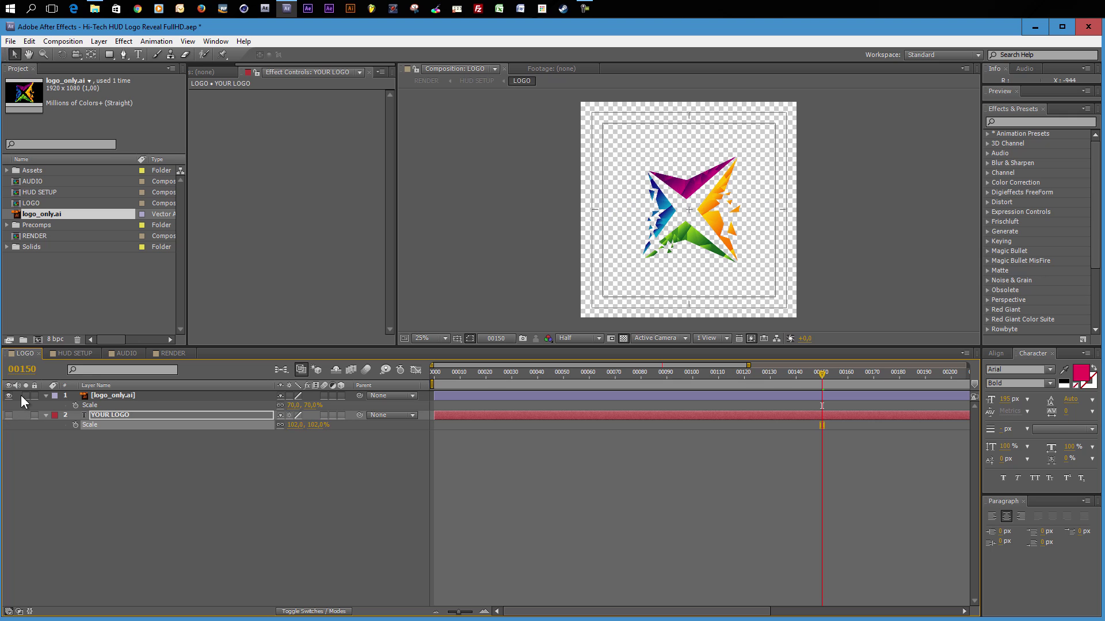
Show HUD SETUP at frame 00126 and enlarge the Composition viewer
{"action": "left_click", "coordinate": [61, 352]}
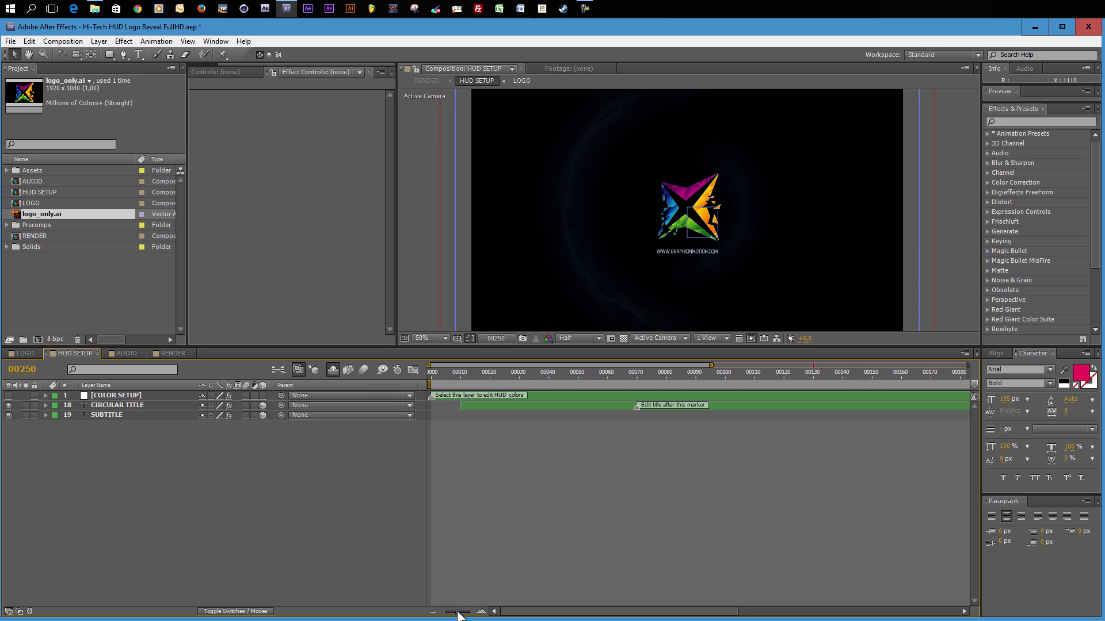
{"action": "left_click_drag", "start_coordinate": [458, 615], "coordinate": [454, 614]}
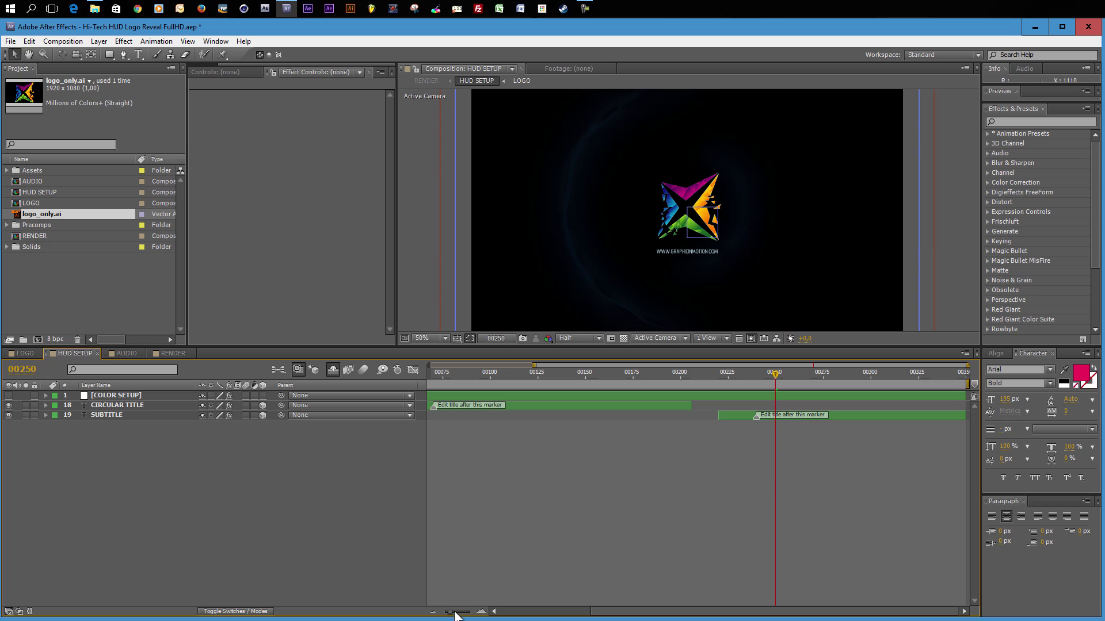
{"action": "left_click_drag", "start_coordinate": [637, 610], "coordinate": [536, 618]}
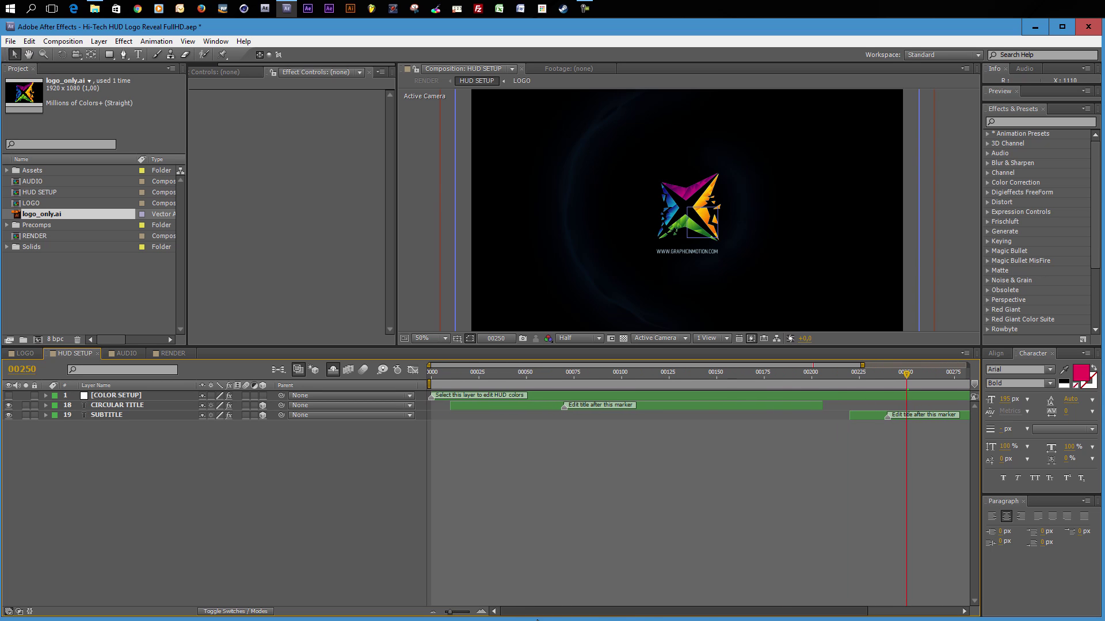
{"action": "left_click", "coordinate": [670, 376]}
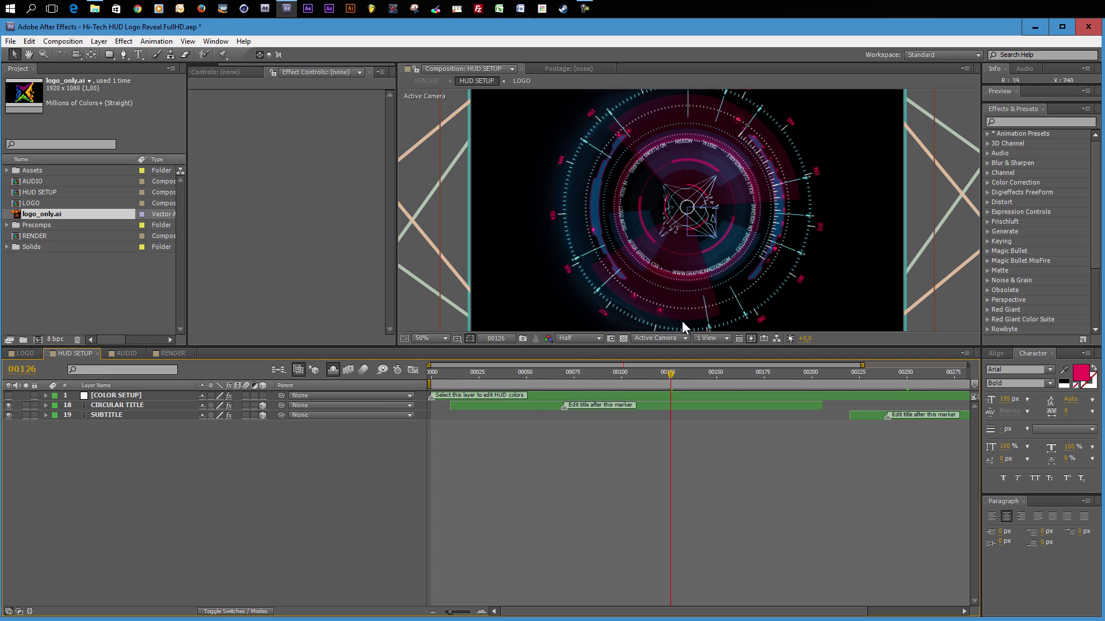
{"action": "left_click_drag", "start_coordinate": [689, 345], "coordinate": [688, 445]}
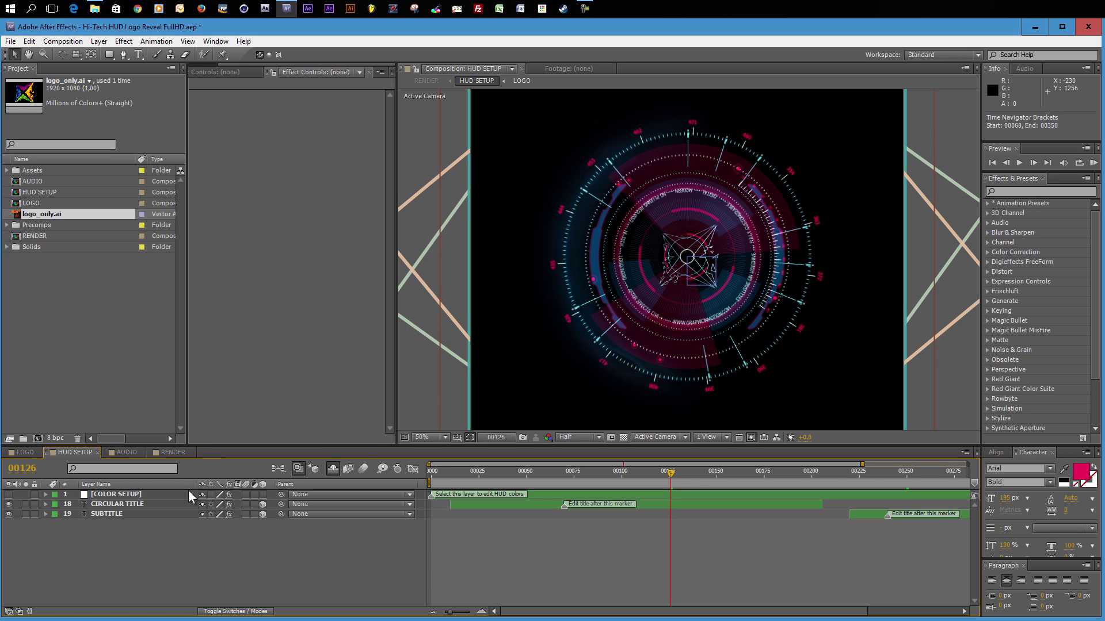
Set the COLOR SETUP layer's Numbers Color to yellow FFE400
{"action": "left_click", "coordinate": [142, 496]}
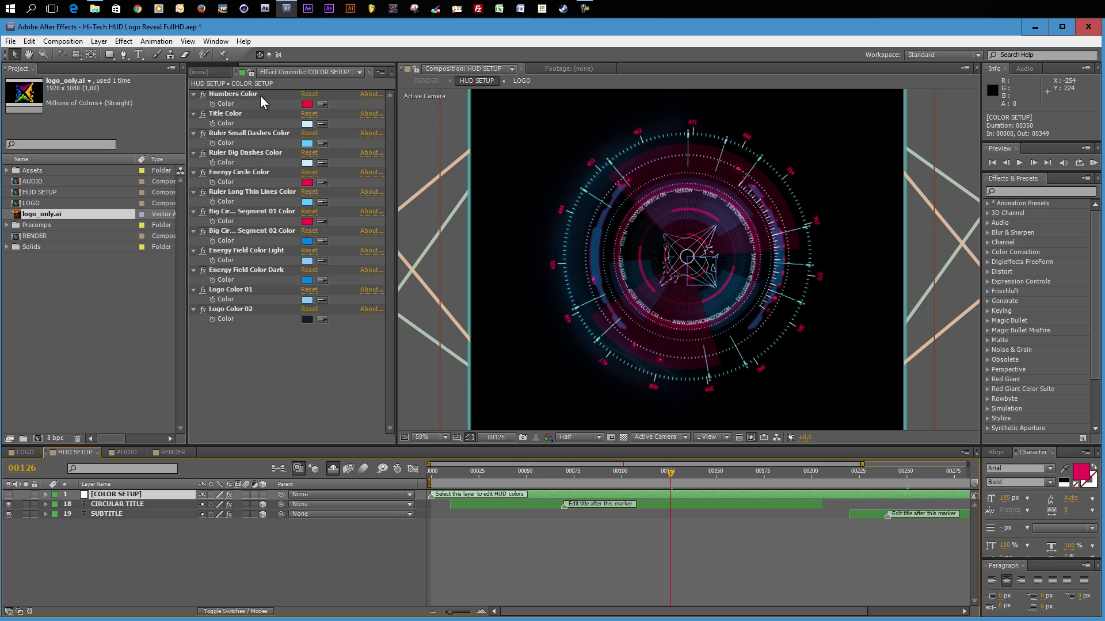
{"action": "left_click", "coordinate": [307, 105]}
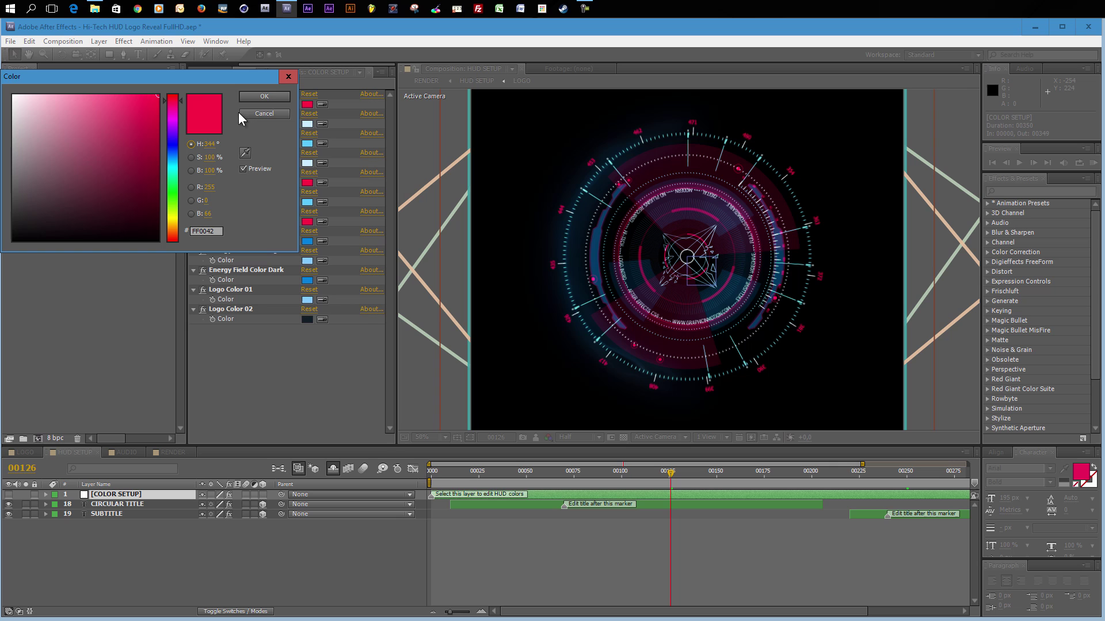
{"action": "left_click", "coordinate": [174, 222]}
{"action": "left_click_drag", "start_coordinate": [175, 222], "coordinate": [175, 219]}
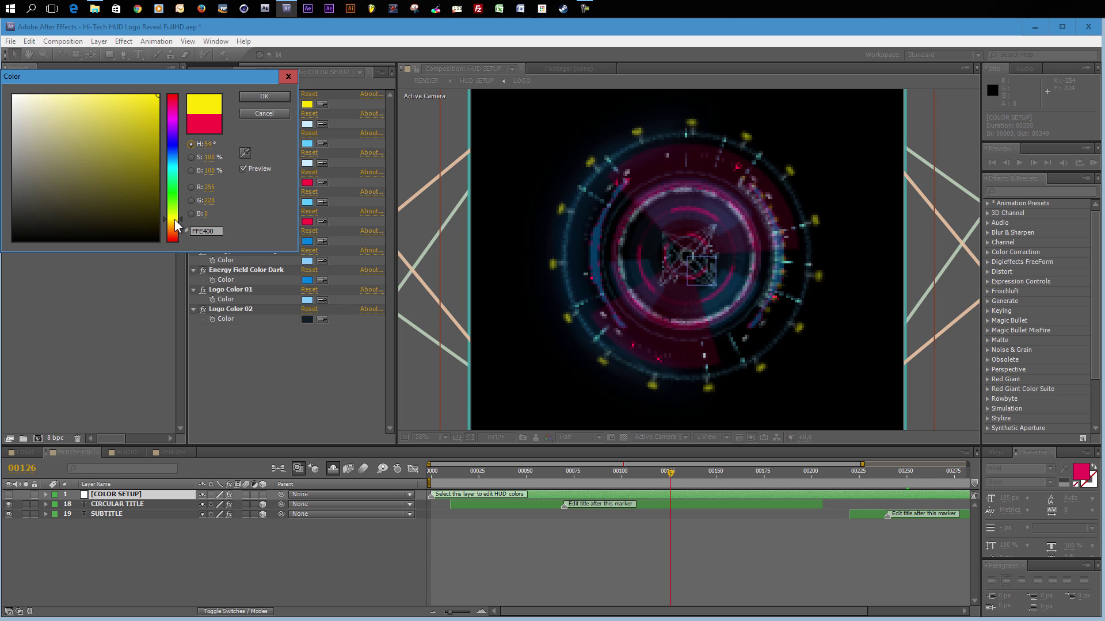
{"action": "left_click", "coordinate": [276, 98]}
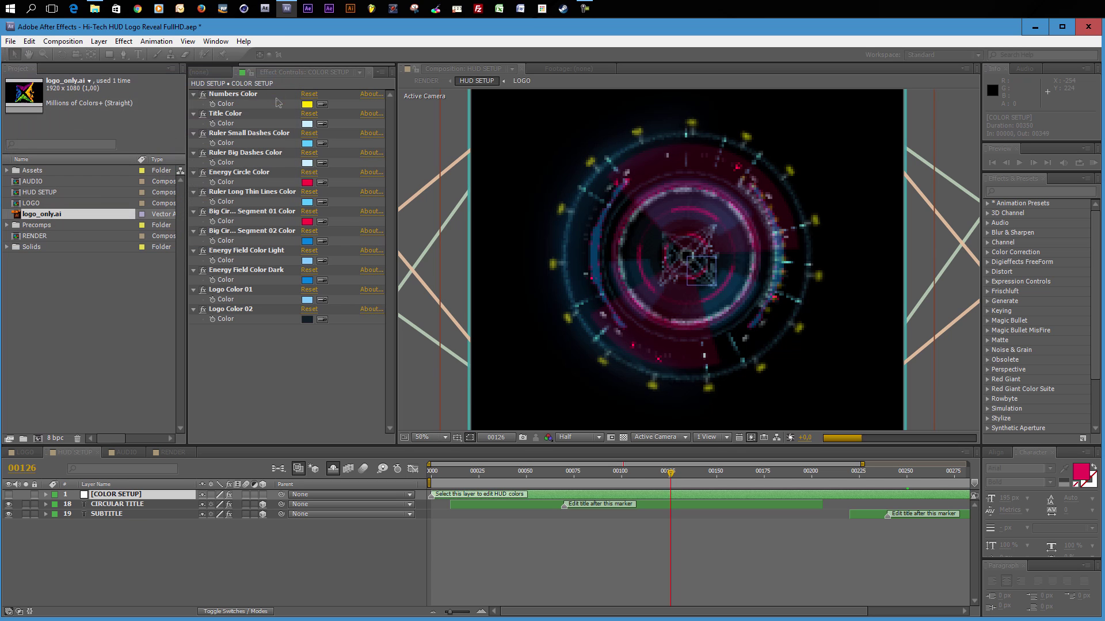
Eyedropper the yellow into Energy Circle Color and Big Circle Segment 01 Color
{"action": "left_click", "coordinate": [322, 183]}
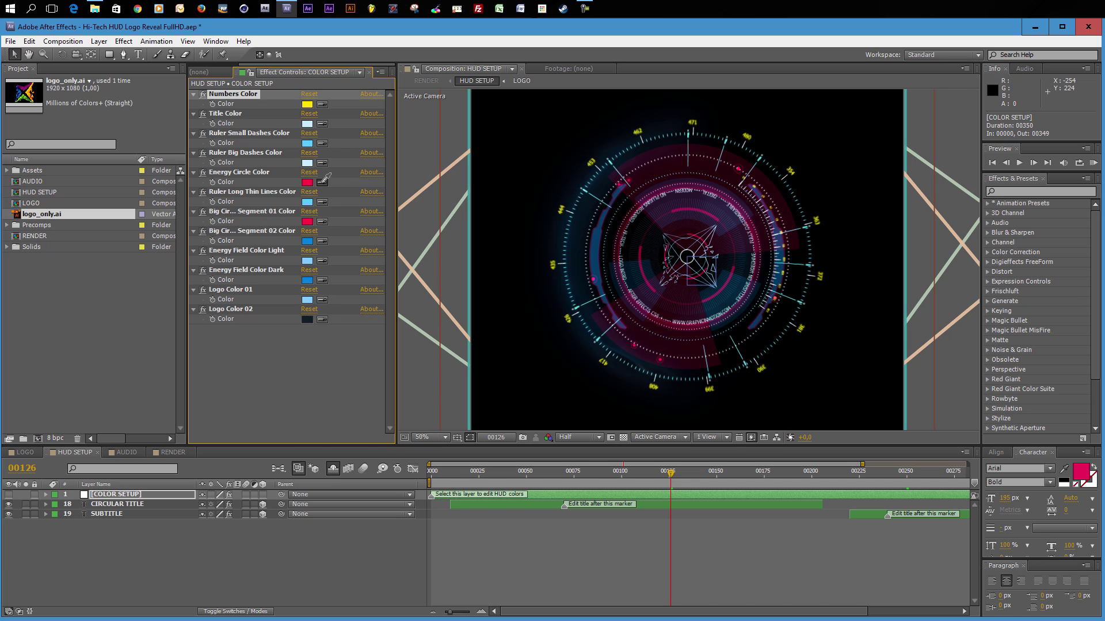
{"action": "left_click", "coordinate": [304, 107]}
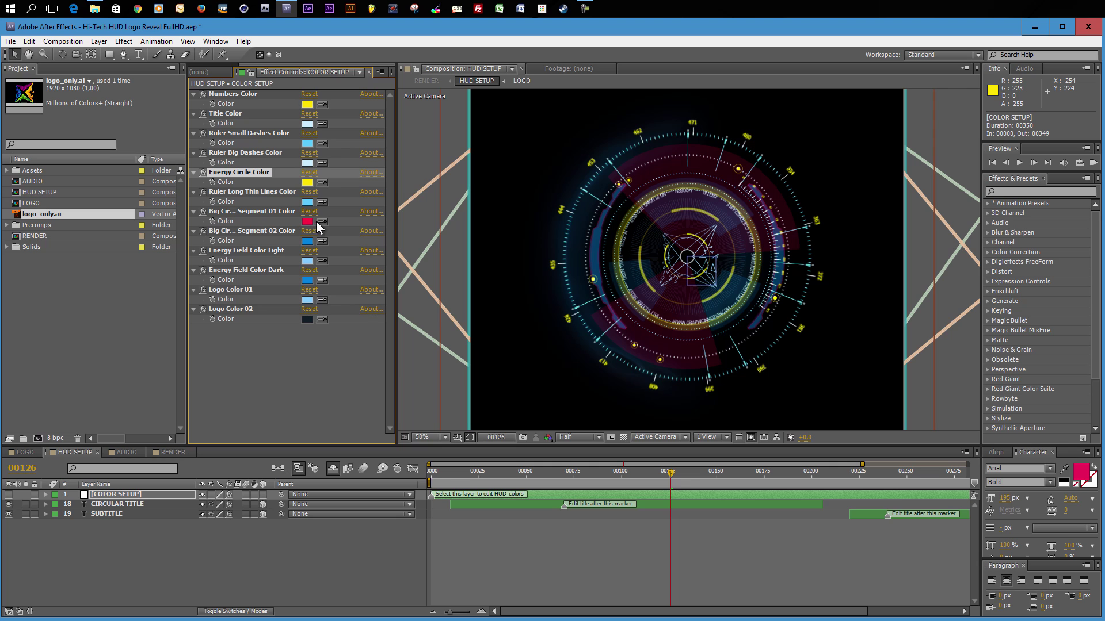
{"action": "left_click", "coordinate": [322, 222]}
{"action": "left_click", "coordinate": [306, 105]}
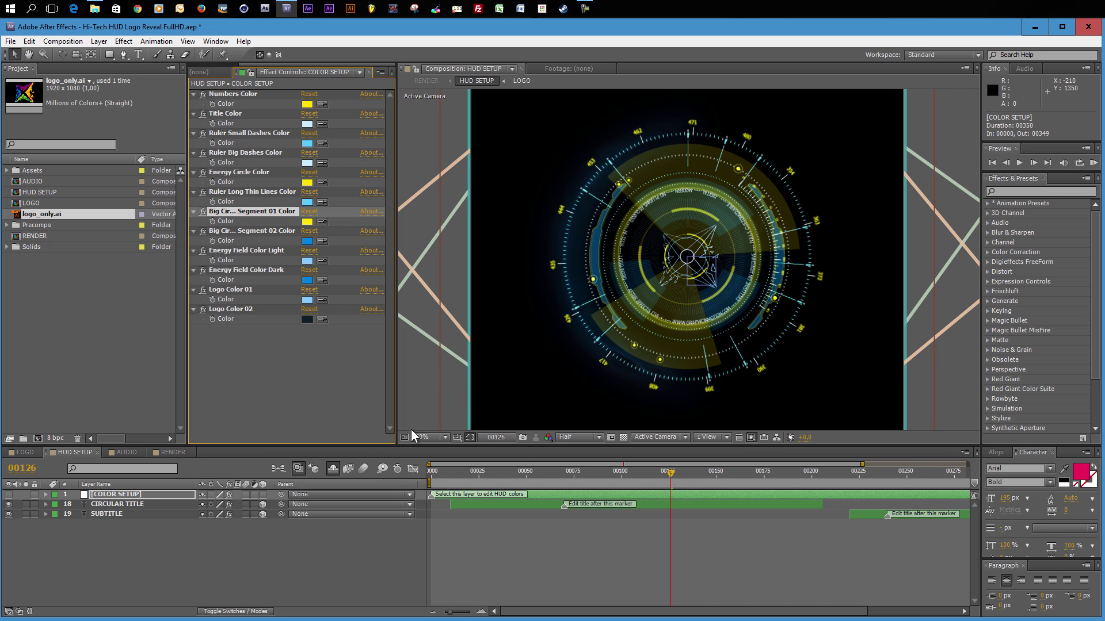
{"action": "left_click", "coordinate": [172, 452]}
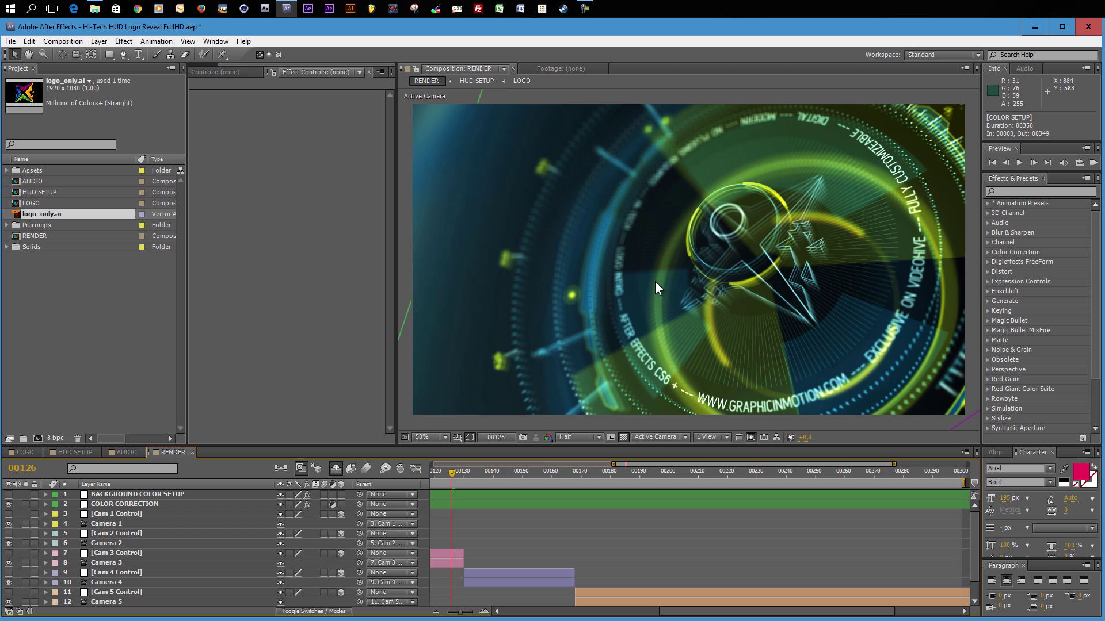
{"action": "left_click", "coordinate": [77, 452]}
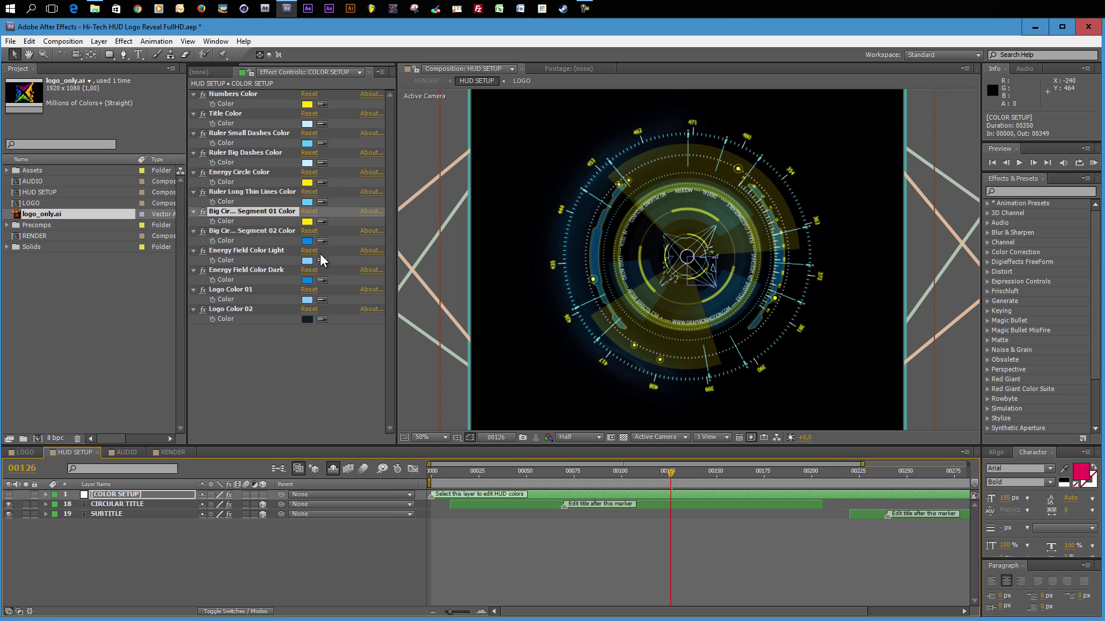
Make Big Circle Segment 02 Color magenta and eyedropper it into Energy Field Color Dark
{"action": "left_click", "coordinate": [310, 242]}
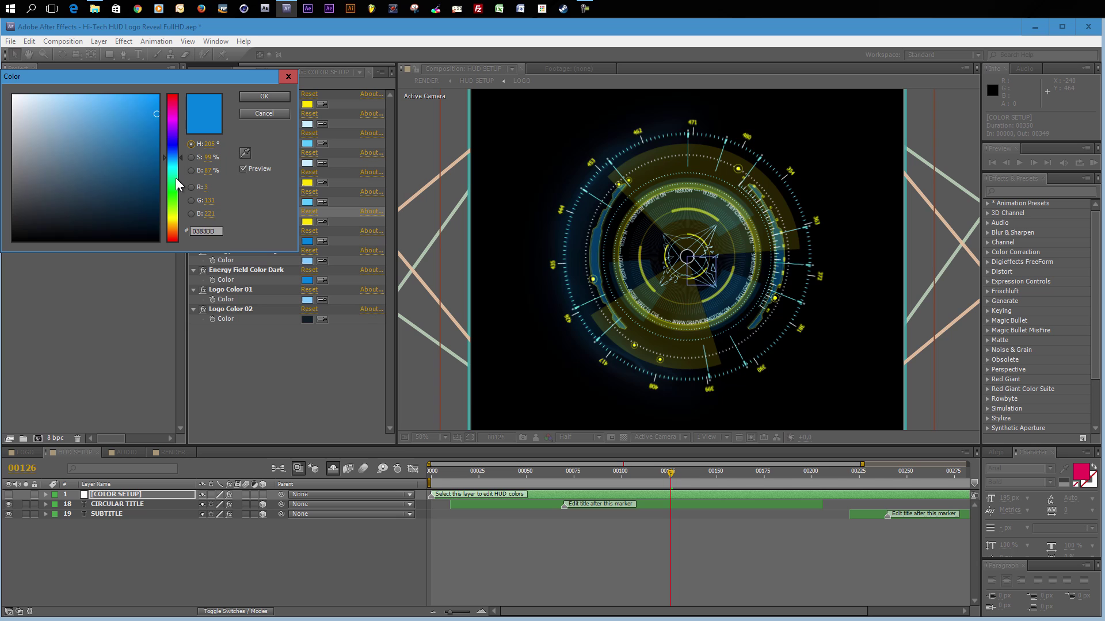
{"action": "left_click_drag", "start_coordinate": [176, 179], "coordinate": [173, 197]}
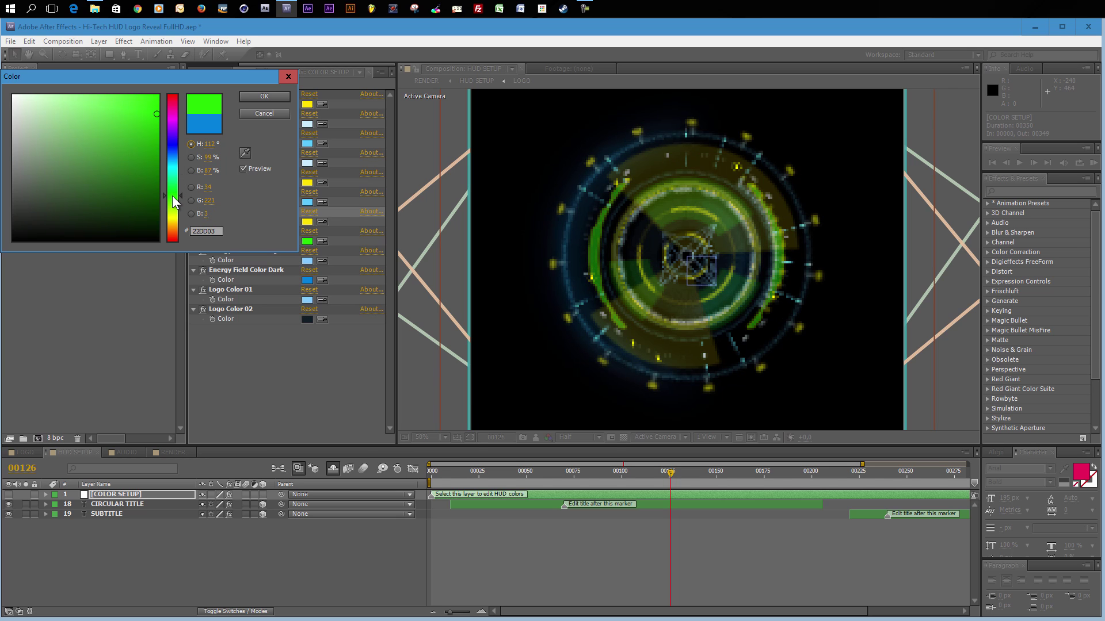
{"action": "left_click", "coordinate": [173, 153]}
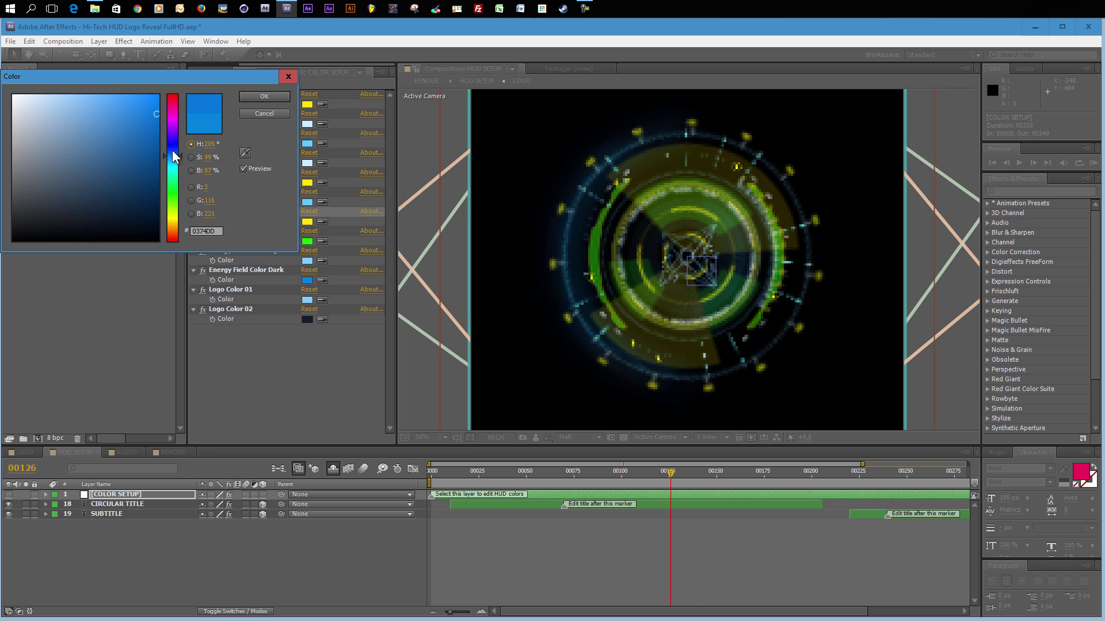
{"action": "left_click_drag", "start_coordinate": [173, 153], "coordinate": [173, 123]}
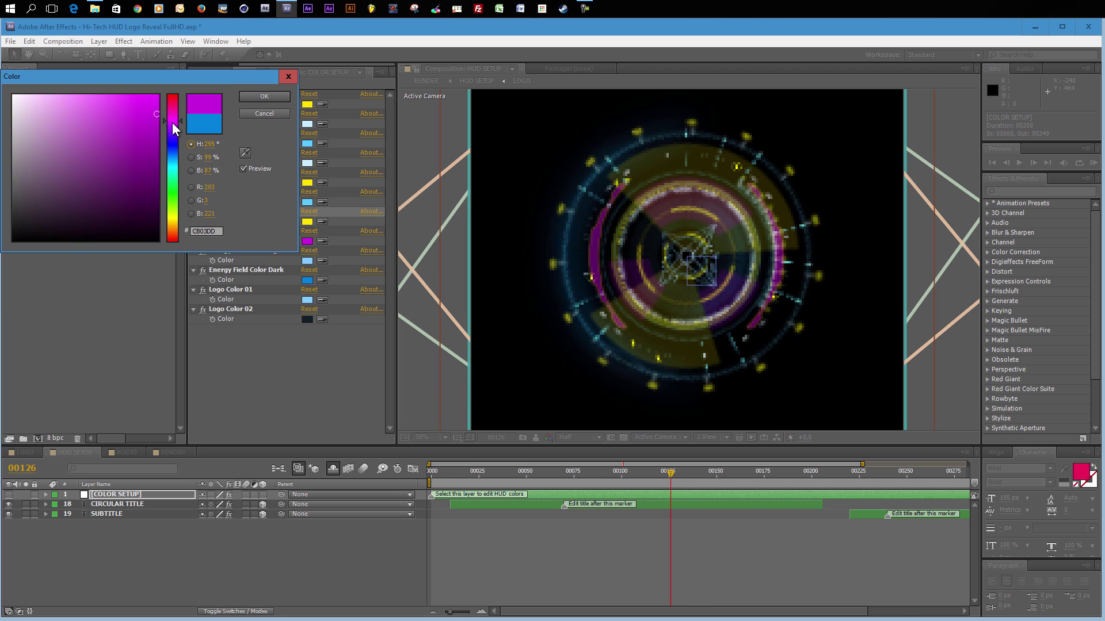
{"action": "left_click", "coordinate": [264, 96]}
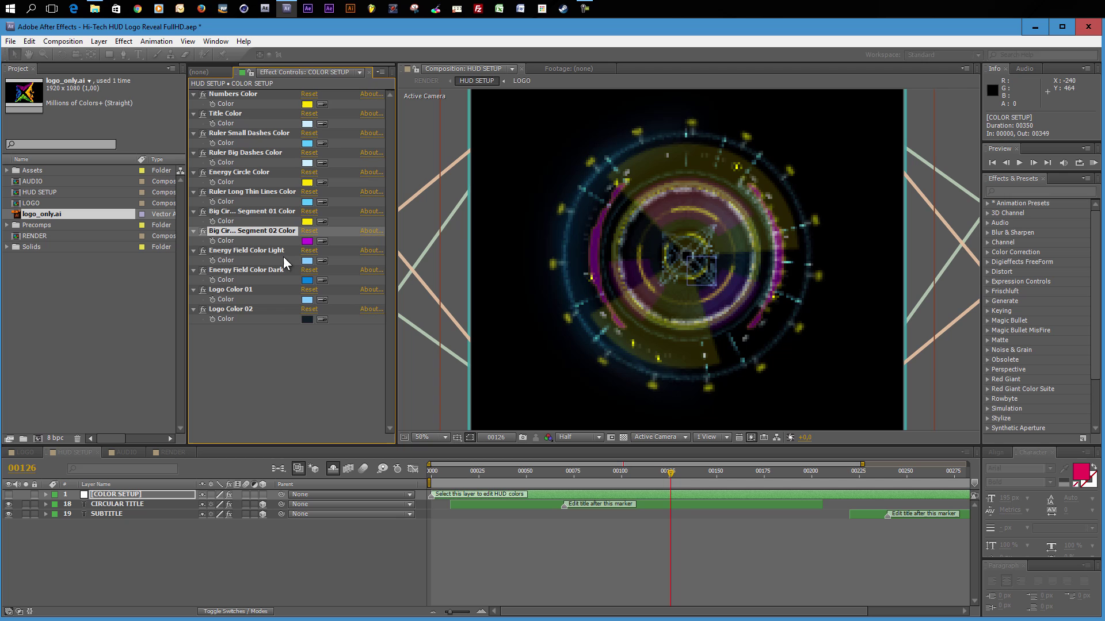
{"action": "left_click", "coordinate": [310, 242]}
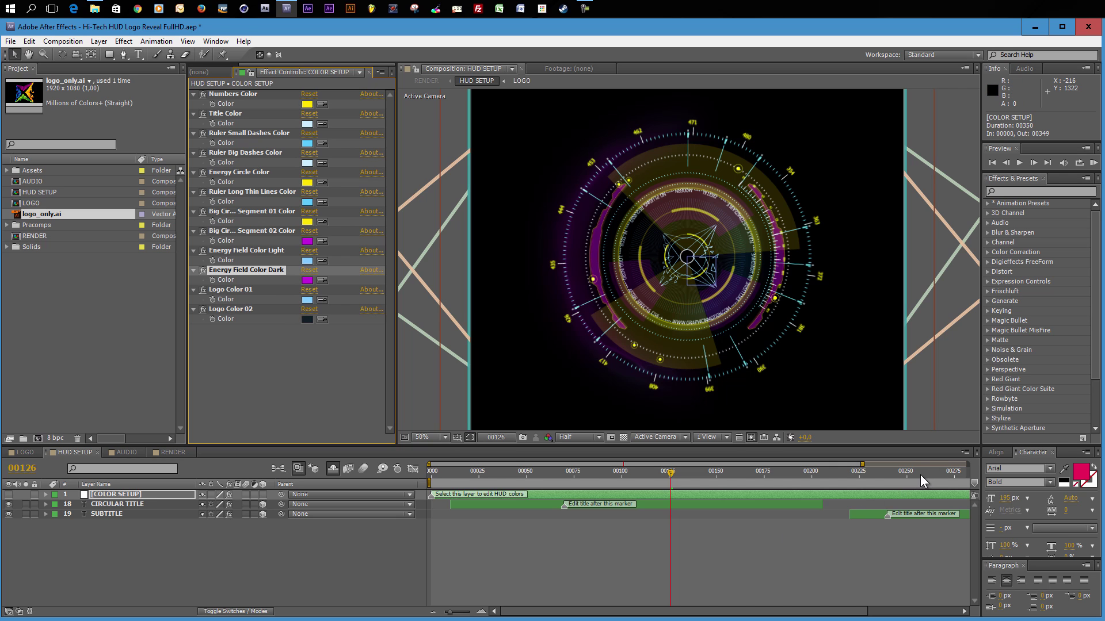
{"action": "left_click", "coordinate": [900, 476]}
Move the playhead to frame 215 and view the logo at 100% magnification
{"action": "left_click_drag", "start_coordinate": [900, 475], "coordinate": [859, 482]}
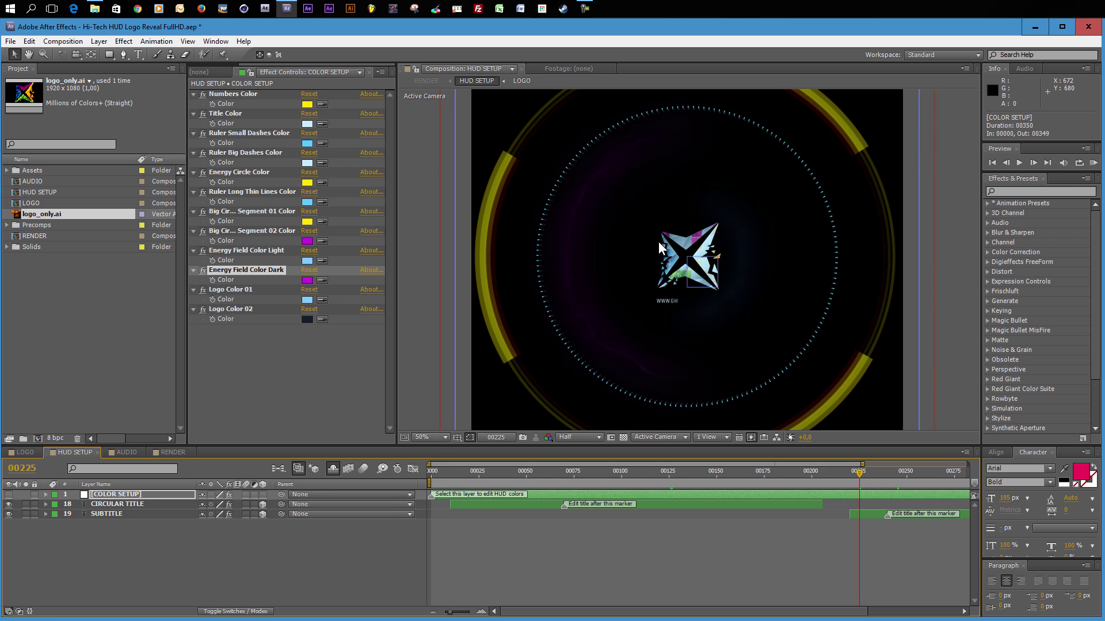
{"action": "left_click", "coordinate": [834, 477]}
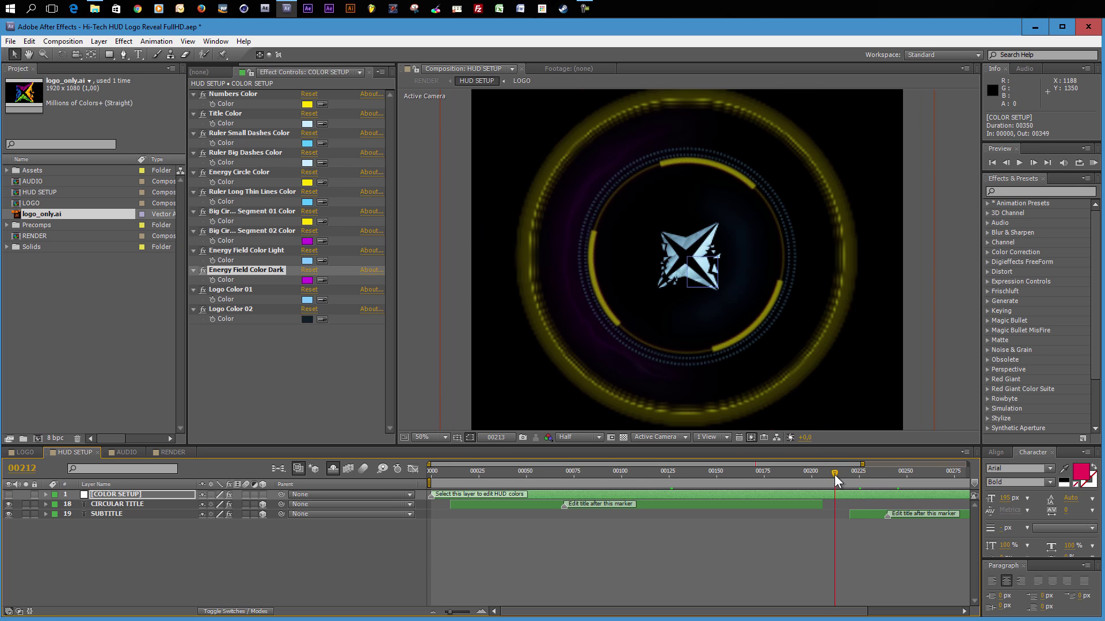
{"action": "left_click_drag", "start_coordinate": [835, 475], "coordinate": [841, 475]}
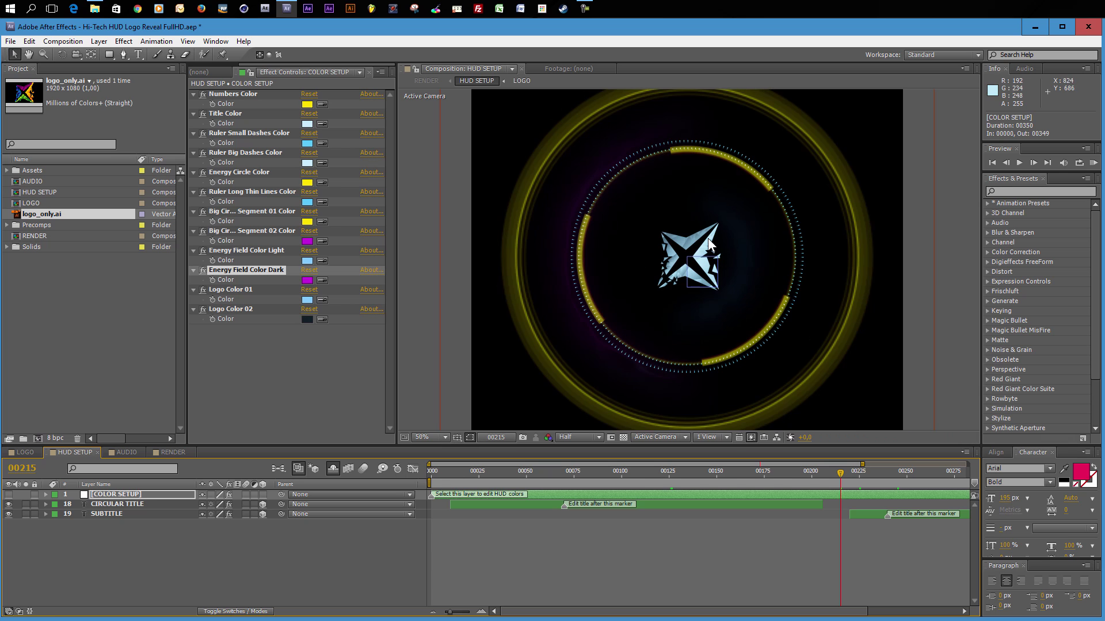
{"action": "key", "text": "period"}
{"action": "key", "text": "period"}
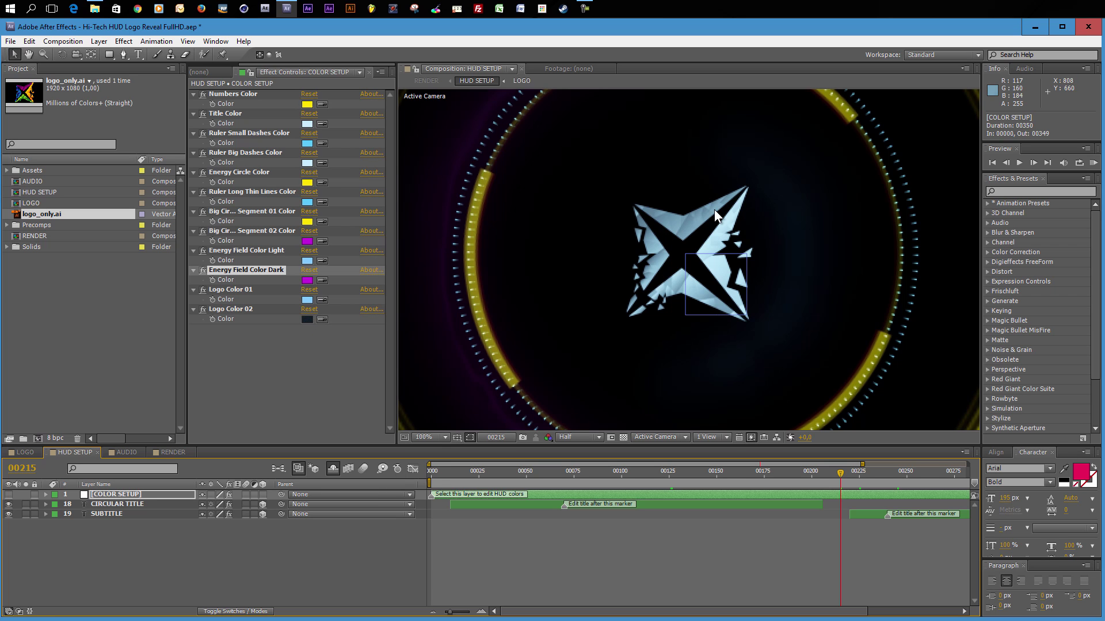
Set Logo Color 01 to the Segment 01 yellow using its eyedropper, discarding a trial colour
{"action": "left_click", "coordinate": [307, 299]}
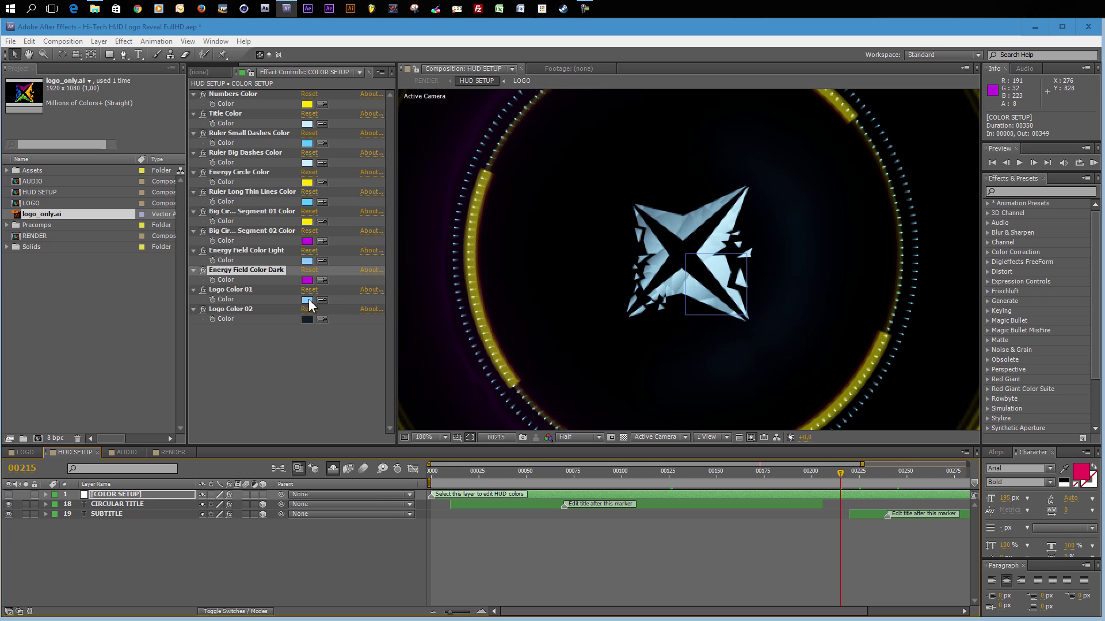
{"action": "left_click_drag", "start_coordinate": [169, 219], "coordinate": [171, 223]}
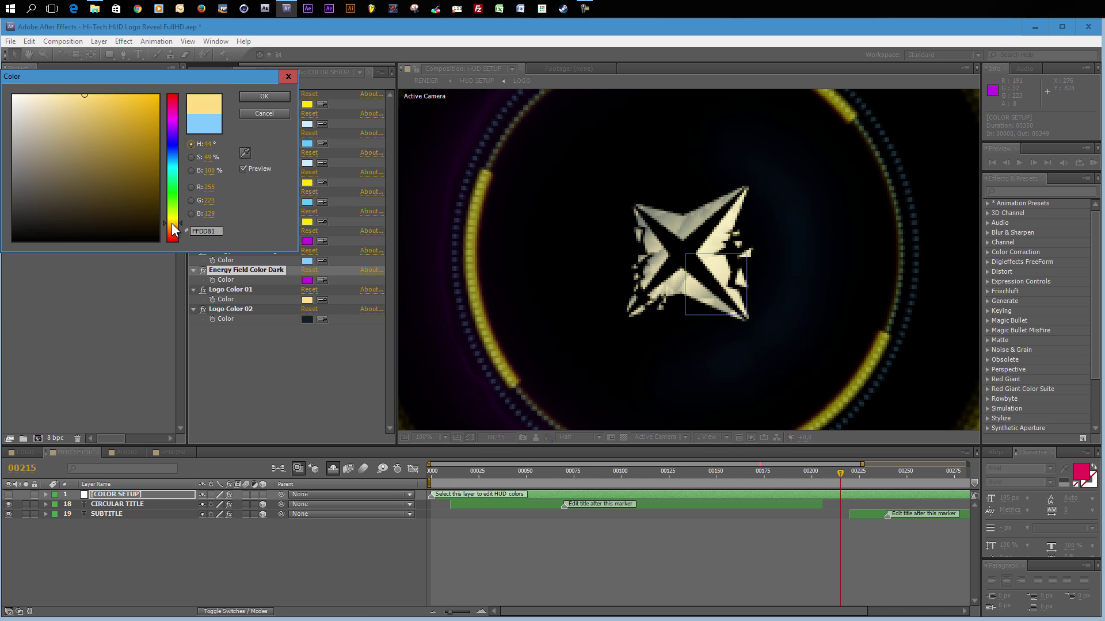
{"action": "left_click", "coordinate": [282, 113]}
{"action": "left_click", "coordinate": [324, 300]}
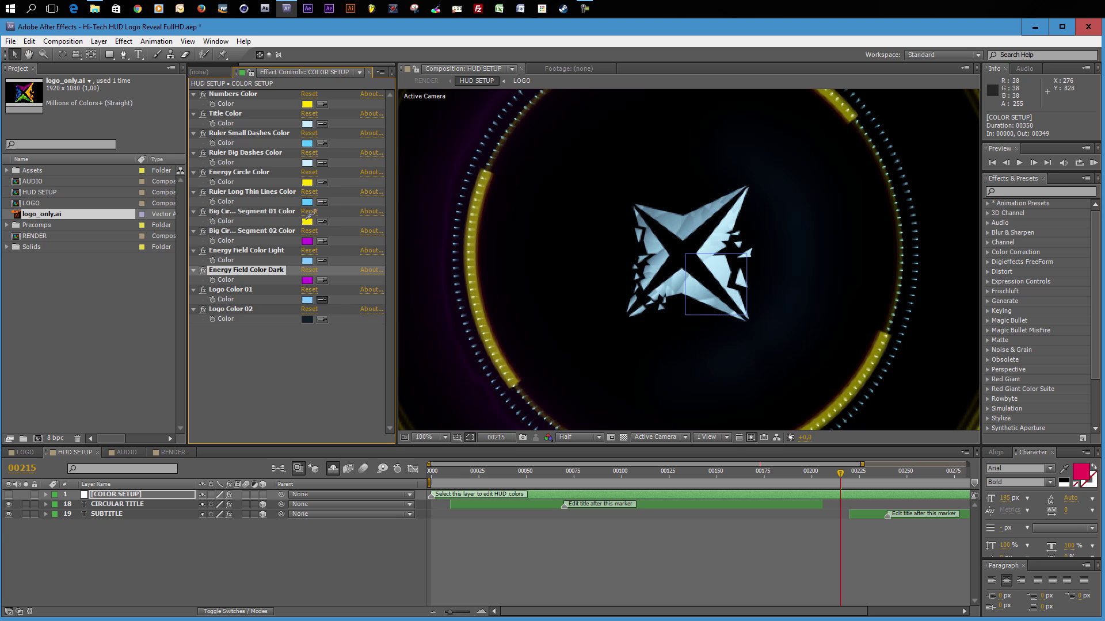
{"action": "left_click", "coordinate": [307, 222]}
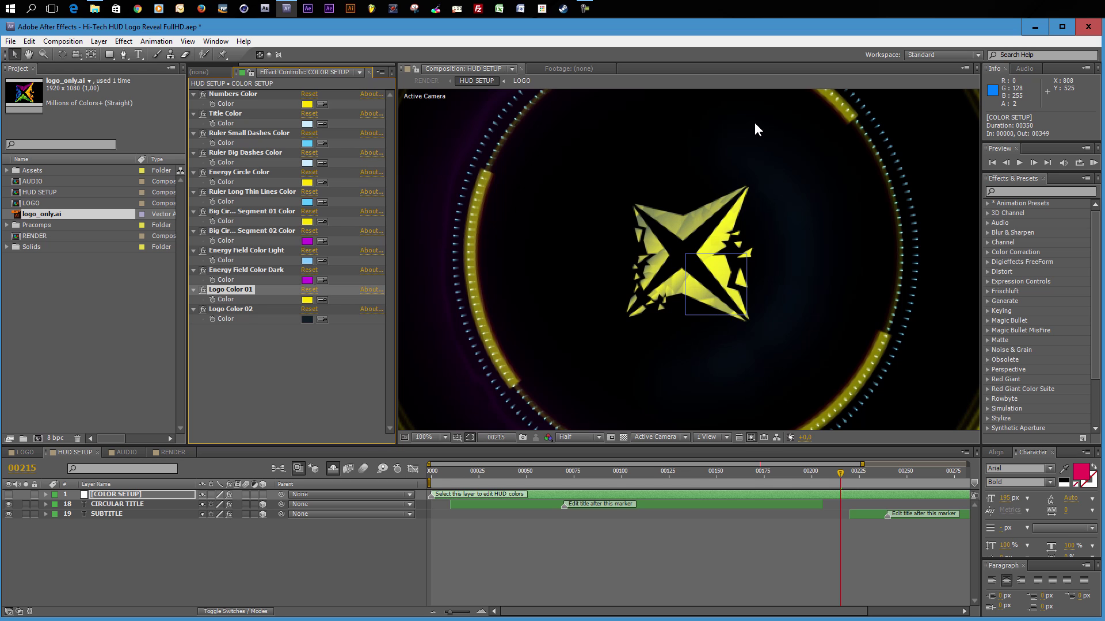
Show frame 97 at Full resolution and select CIRCULAR TITLE to reveal its Fill settings
{"action": "left_click", "coordinate": [617, 472]}
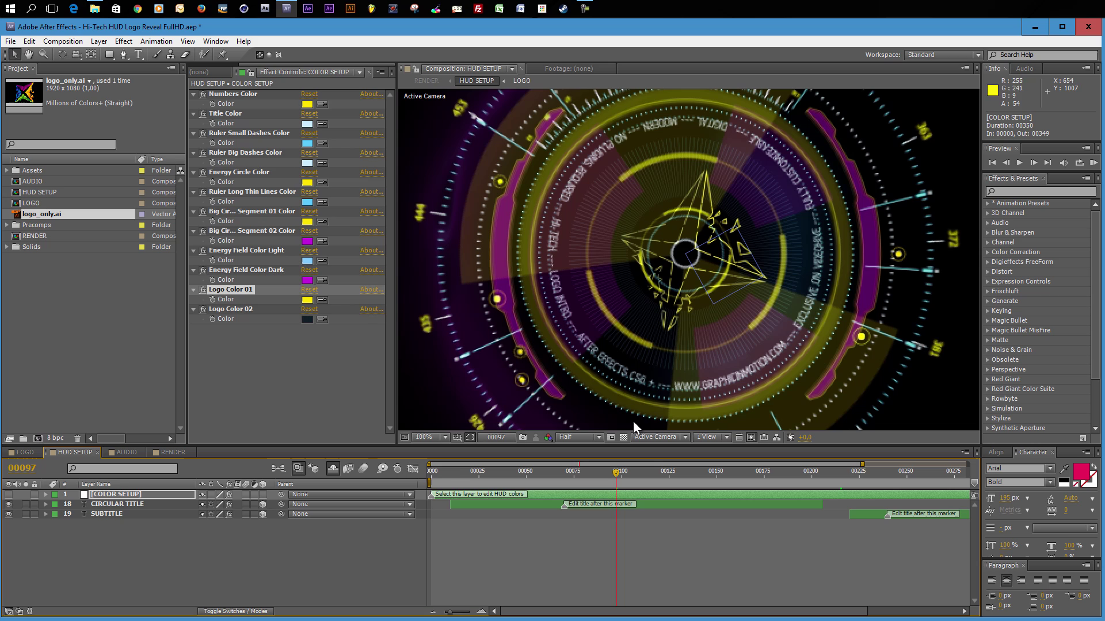
{"action": "left_click", "coordinate": [600, 436]}
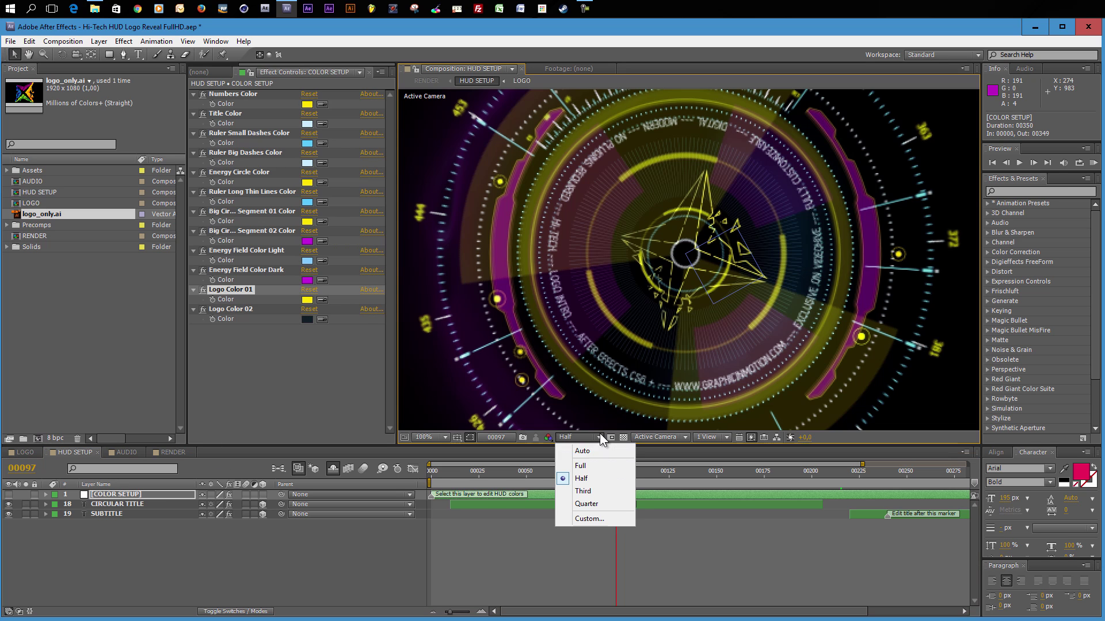
{"action": "left_click", "coordinate": [582, 467]}
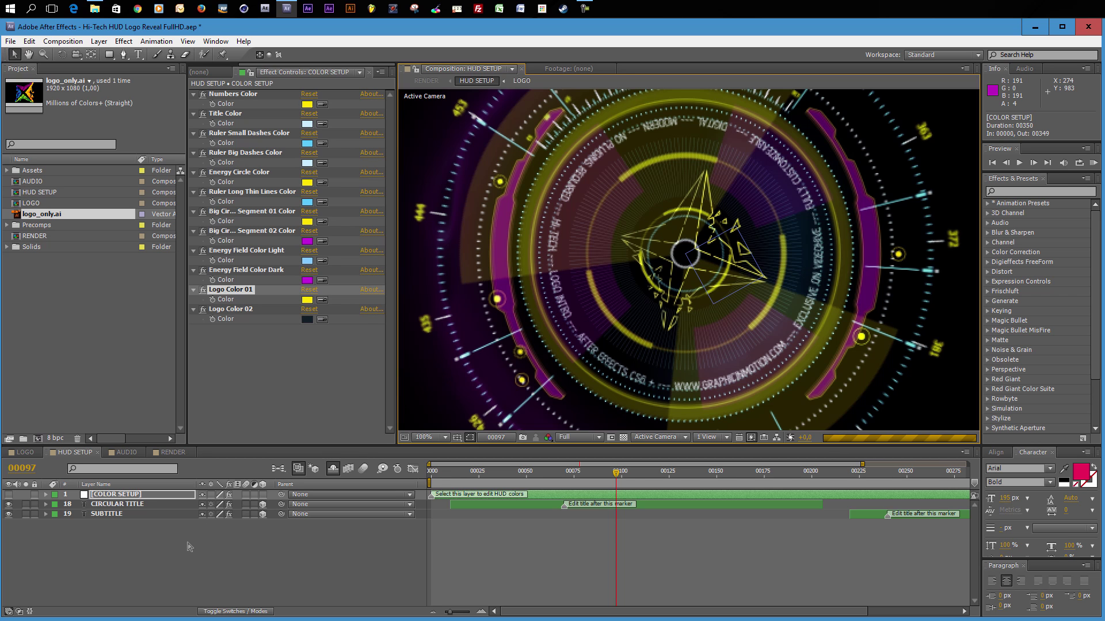
{"action": "left_click", "coordinate": [107, 504]}
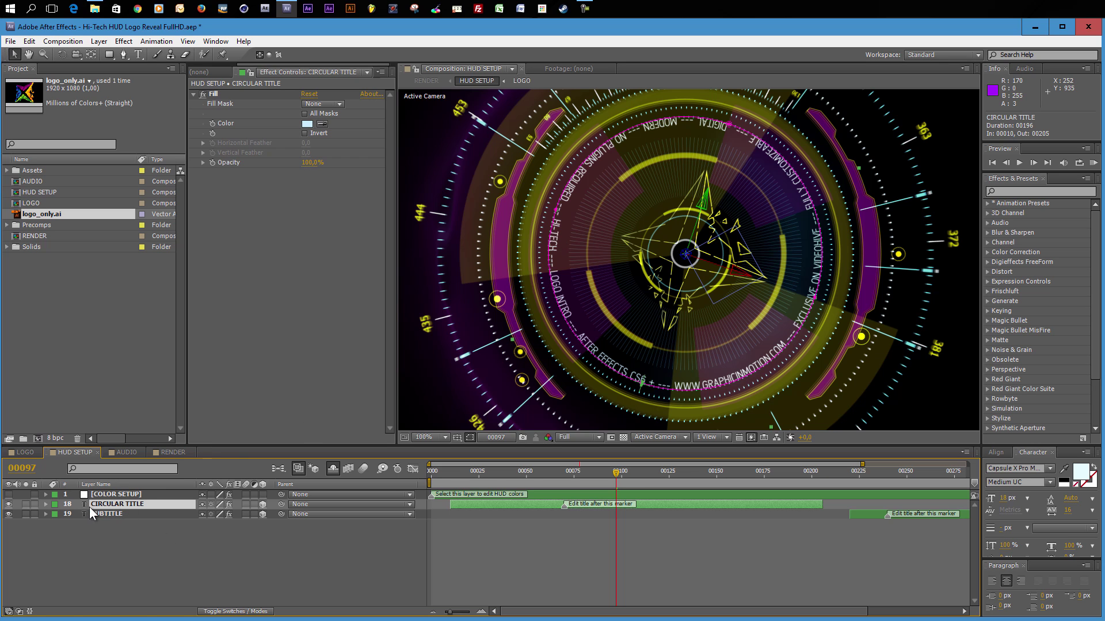
Solo CIRCULAR TITLE, type trial title text, then undo it to restore the original keyword ring
{"action": "left_click", "coordinate": [25, 504]}
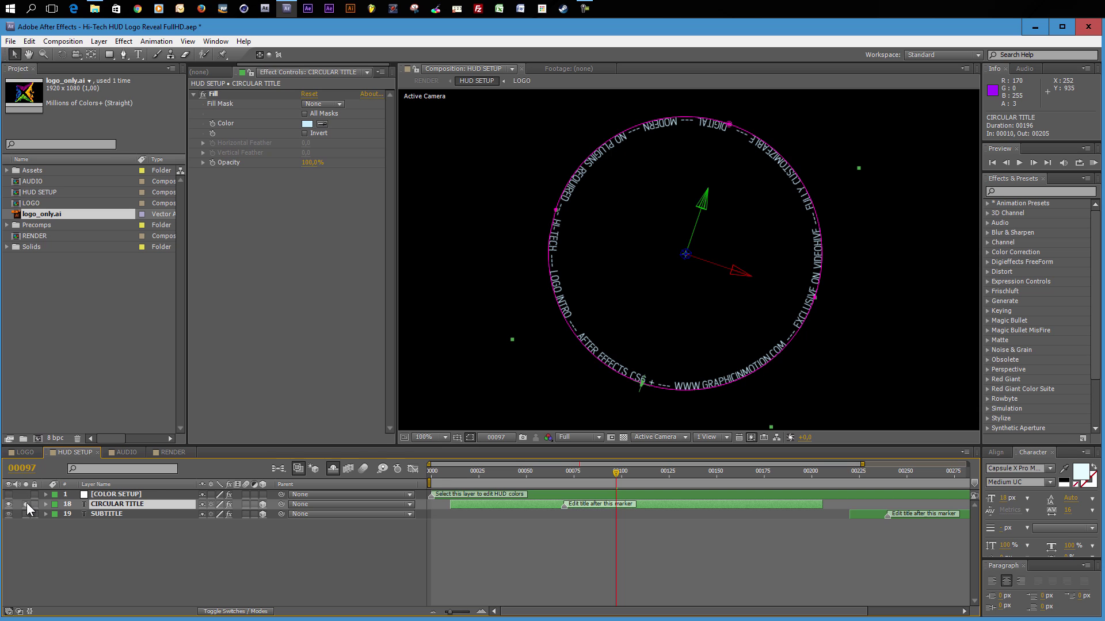
{"action": "double_click", "coordinate": [129, 504]}
{"action": "type", "text": "ST"}
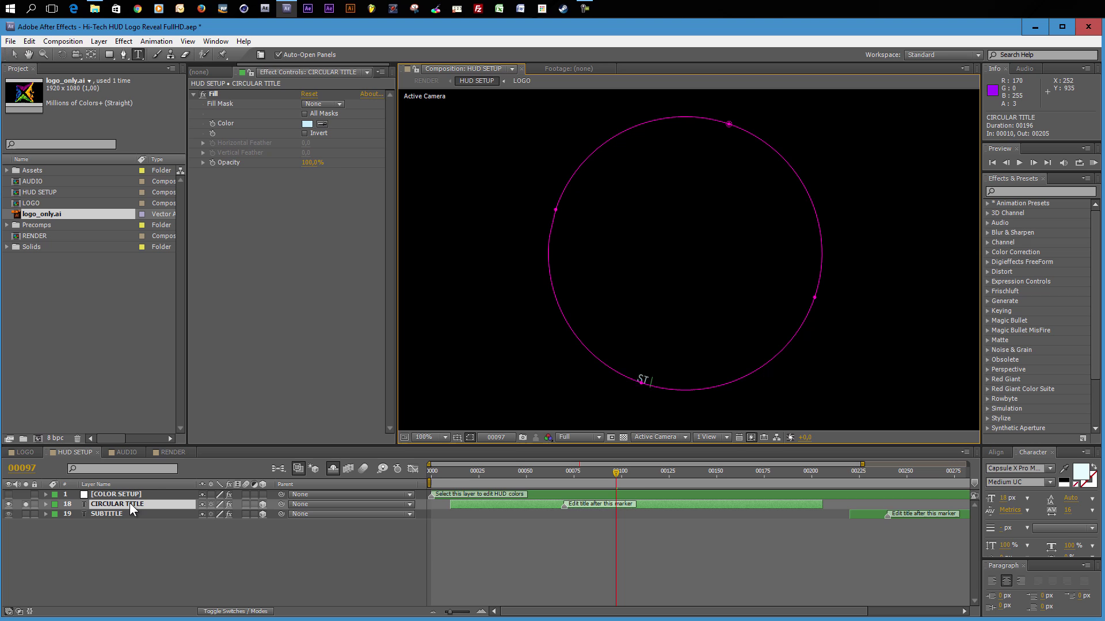
{"action": "type", "text": "ART ENTERING YOUR TITLE"}
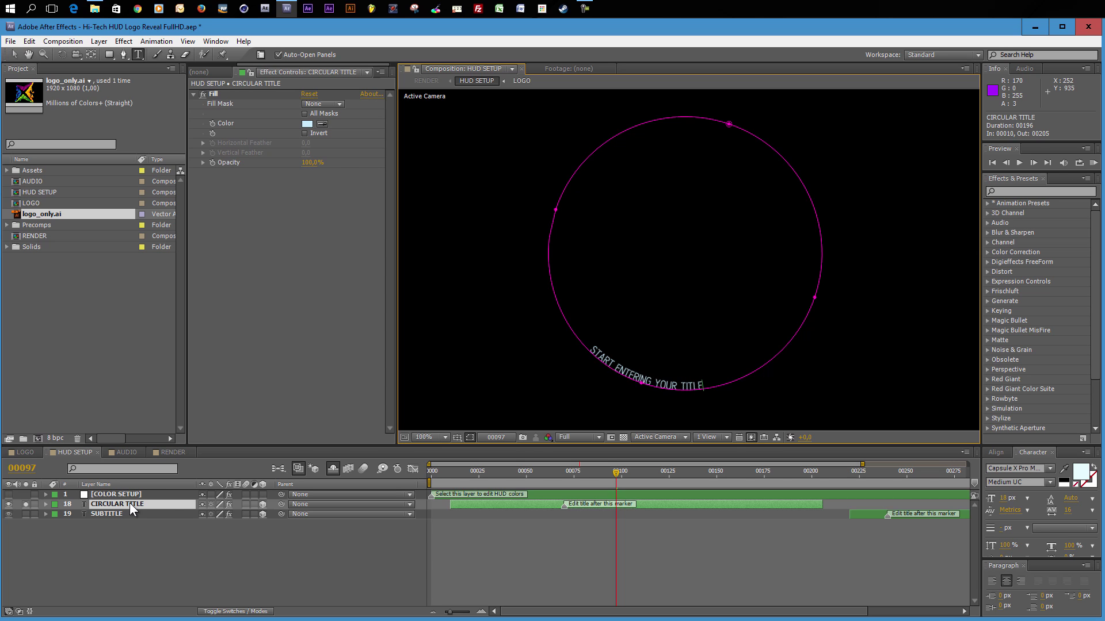
{"action": "type", "text": "S ---"}
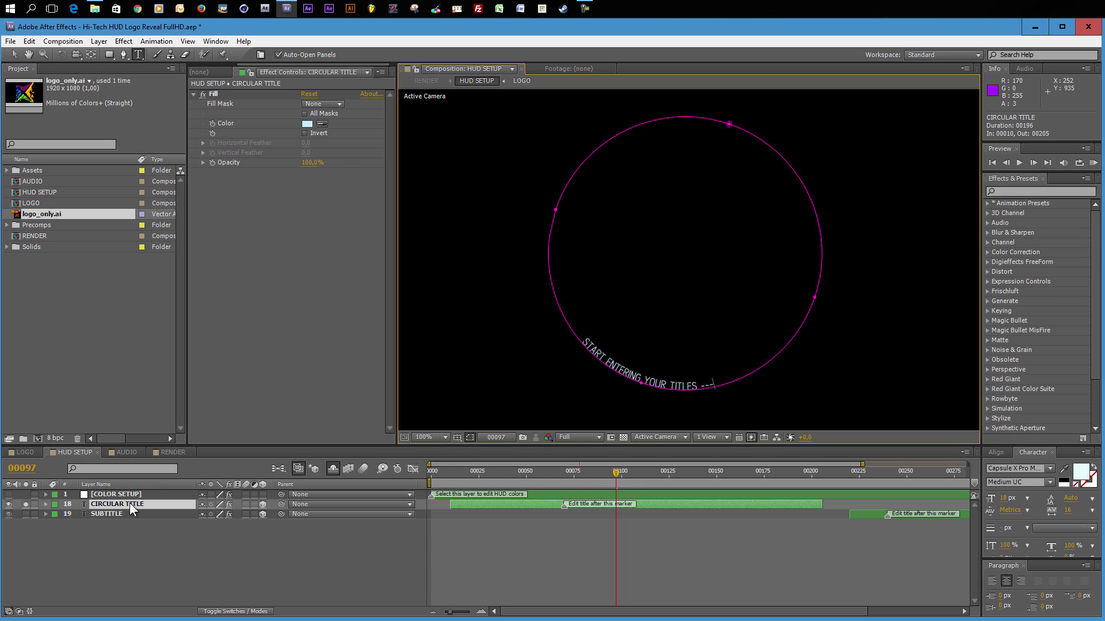
{"action": "type", "text": " KEYW"}
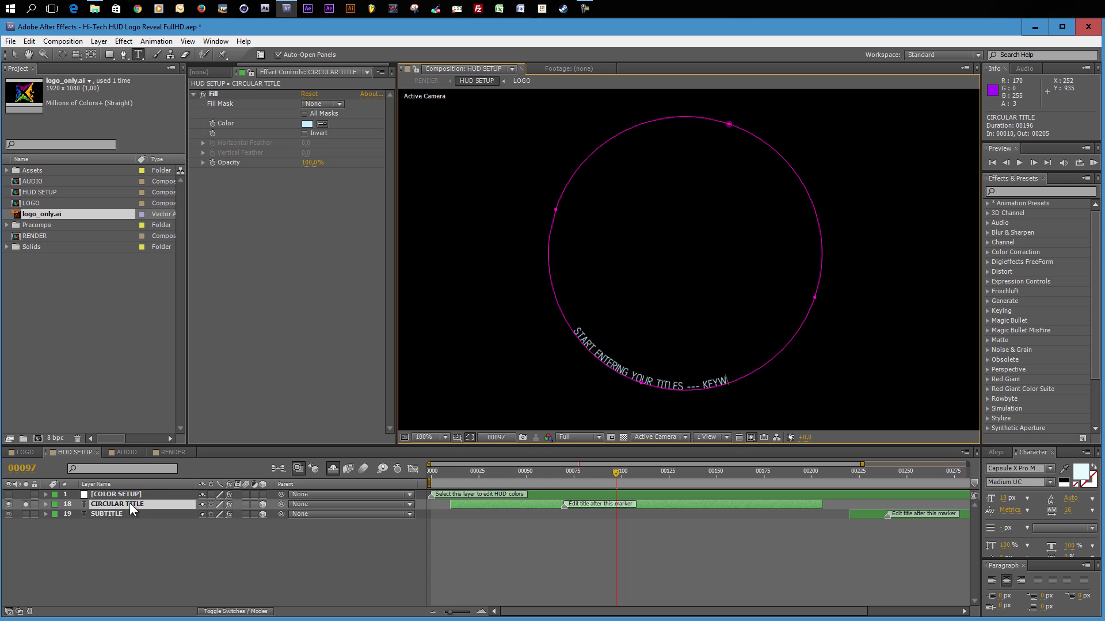
{"action": "type", "text": "ORDS ---"}
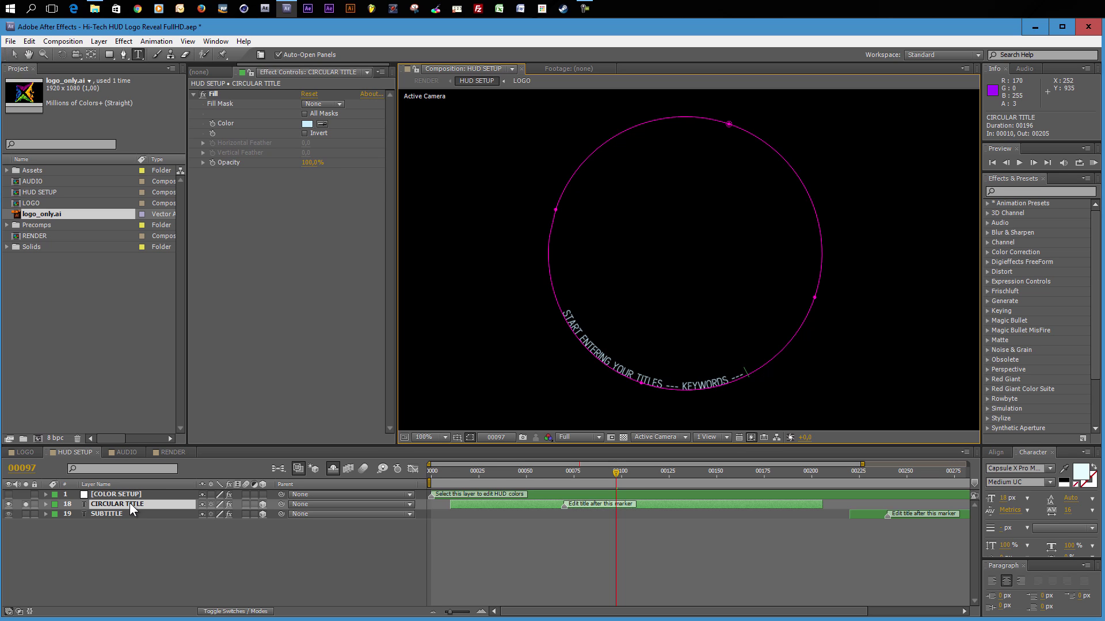
{"action": "type", "text": " A"}
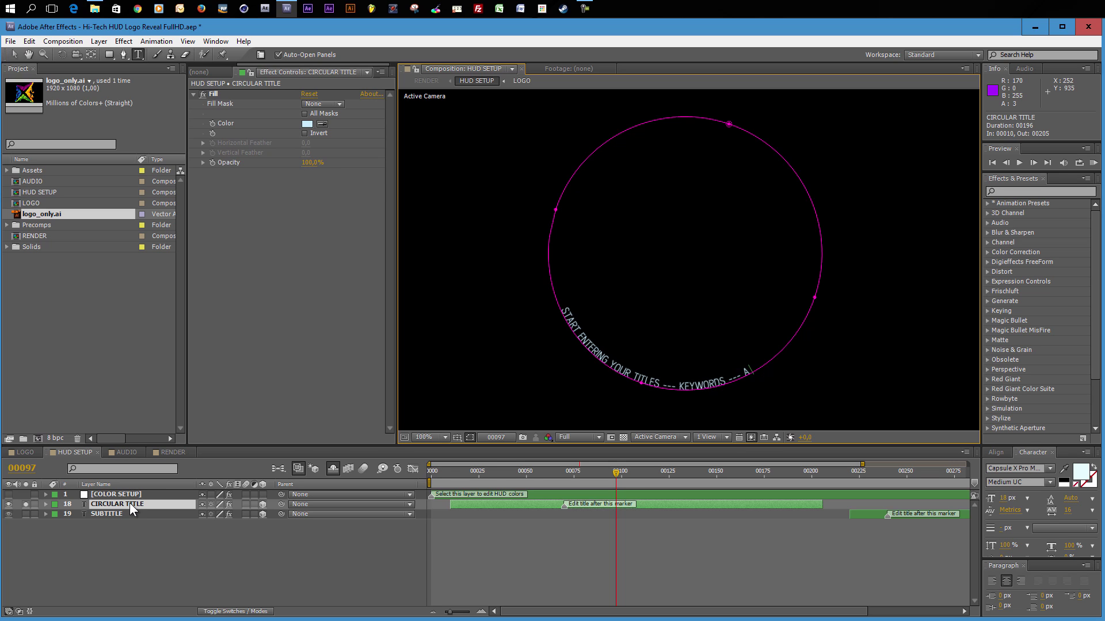
{"action": "type", "text": "FTER EFFECTS"}
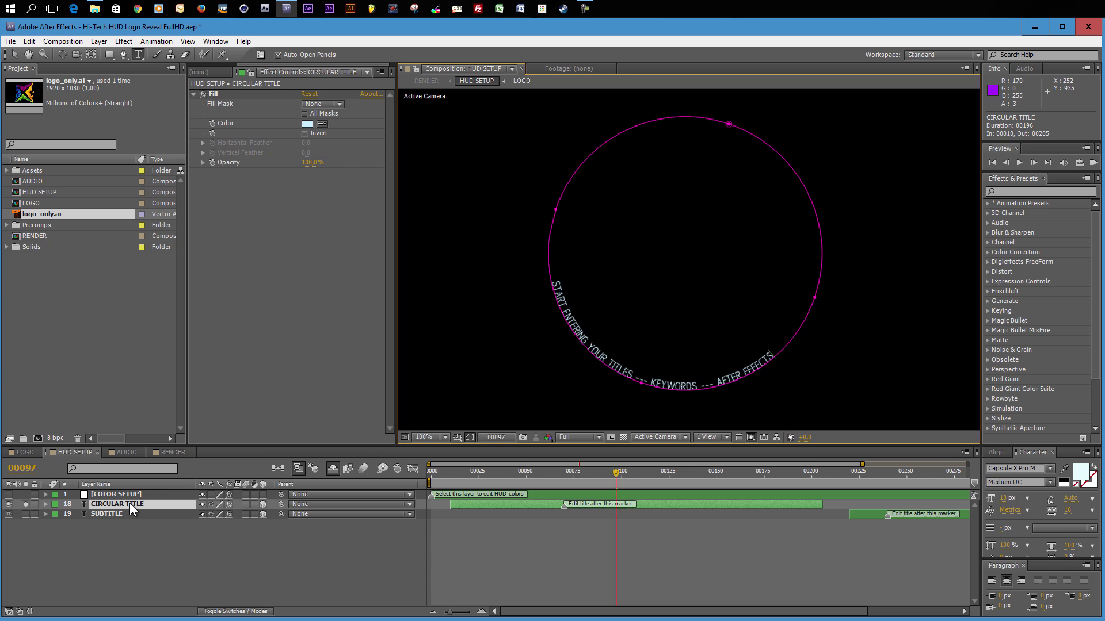
{"action": "type", "text": " TEMPLATE"}
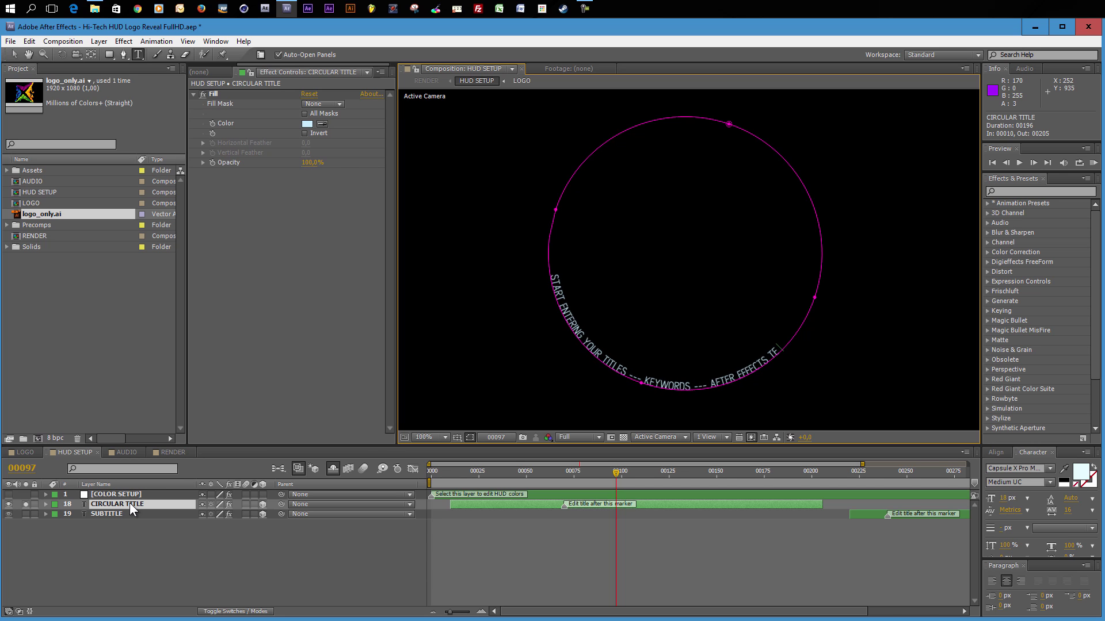
{"action": "left_click", "coordinate": [711, 540]}
{"action": "key", "text": "ctrl+z"}
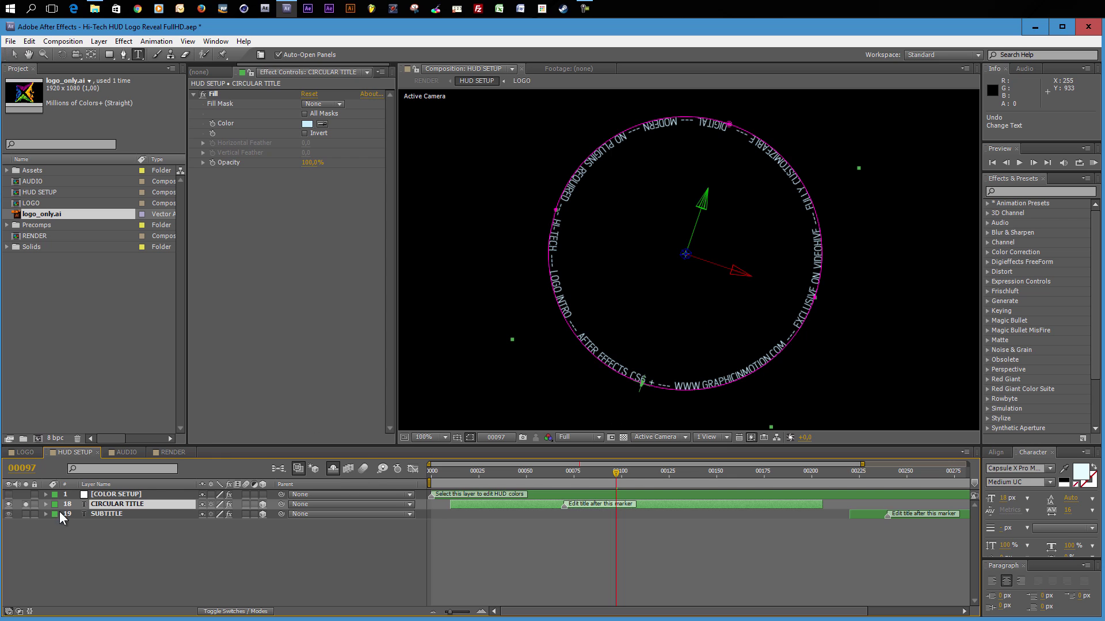
Unsolo CIRCULAR TITLE and view the RENDER composition at frame 151
{"action": "left_click", "coordinate": [26, 504]}
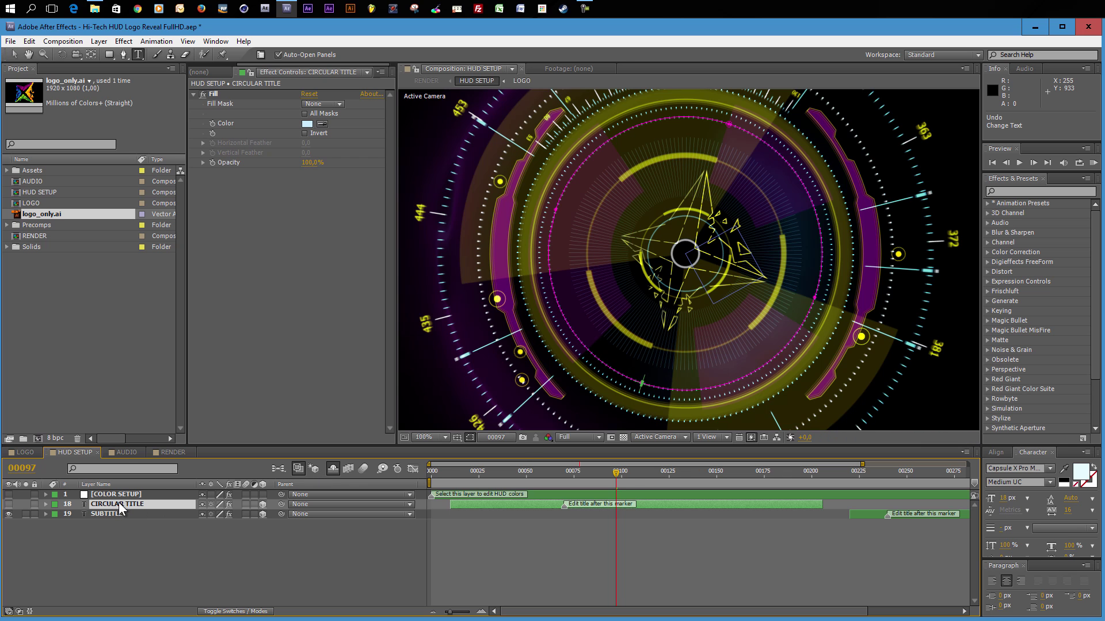
{"action": "left_click", "coordinate": [172, 452]}
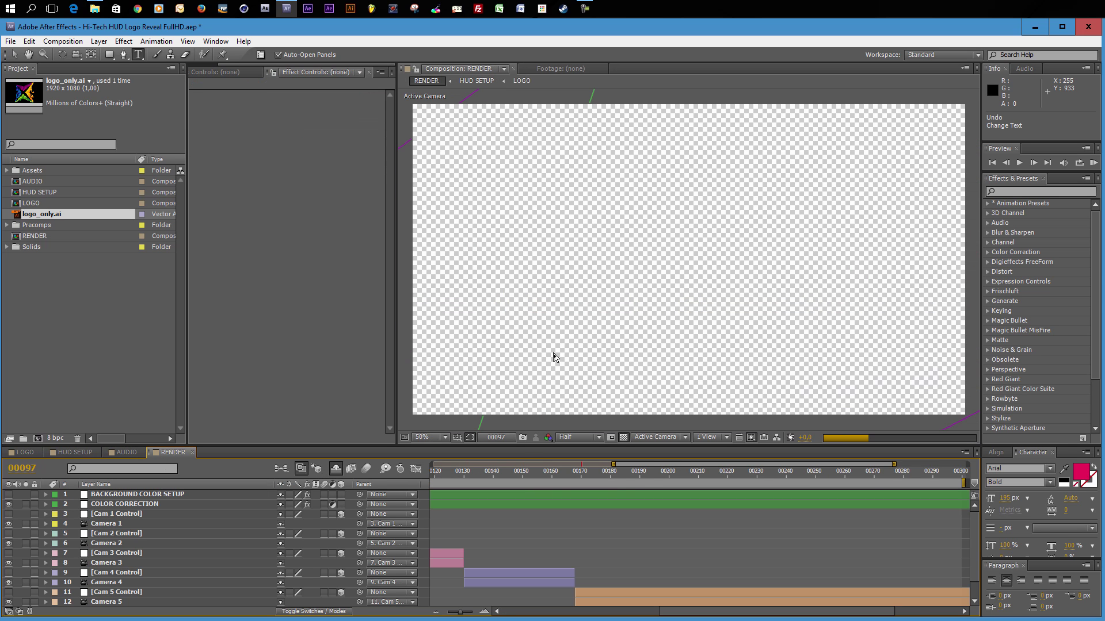
{"action": "left_click", "coordinate": [525, 471]}
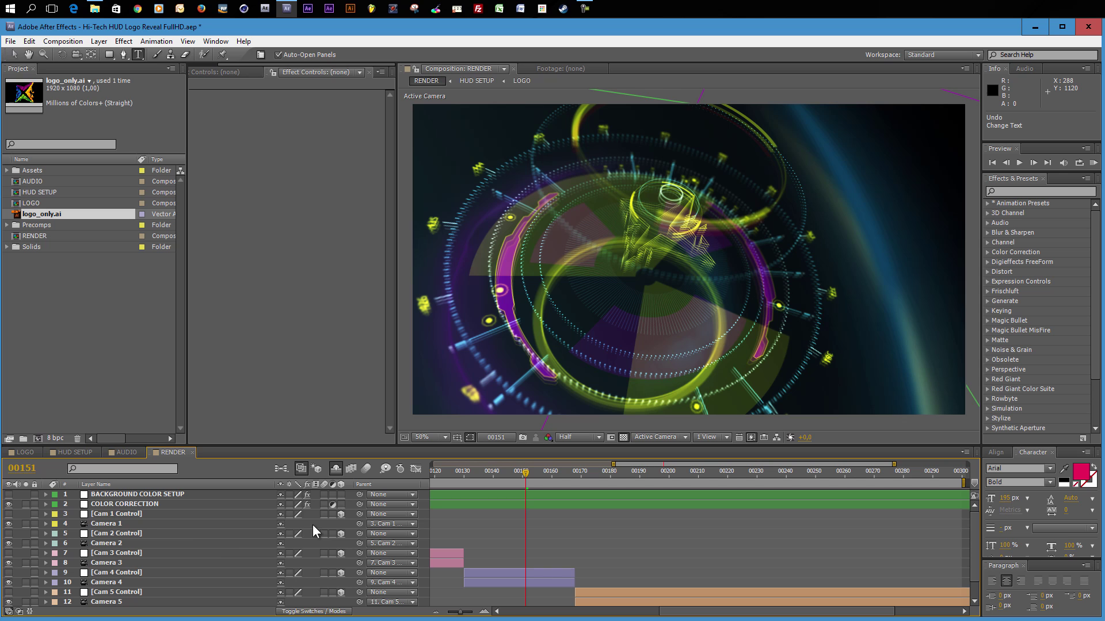
{"action": "left_click", "coordinate": [61, 455]}
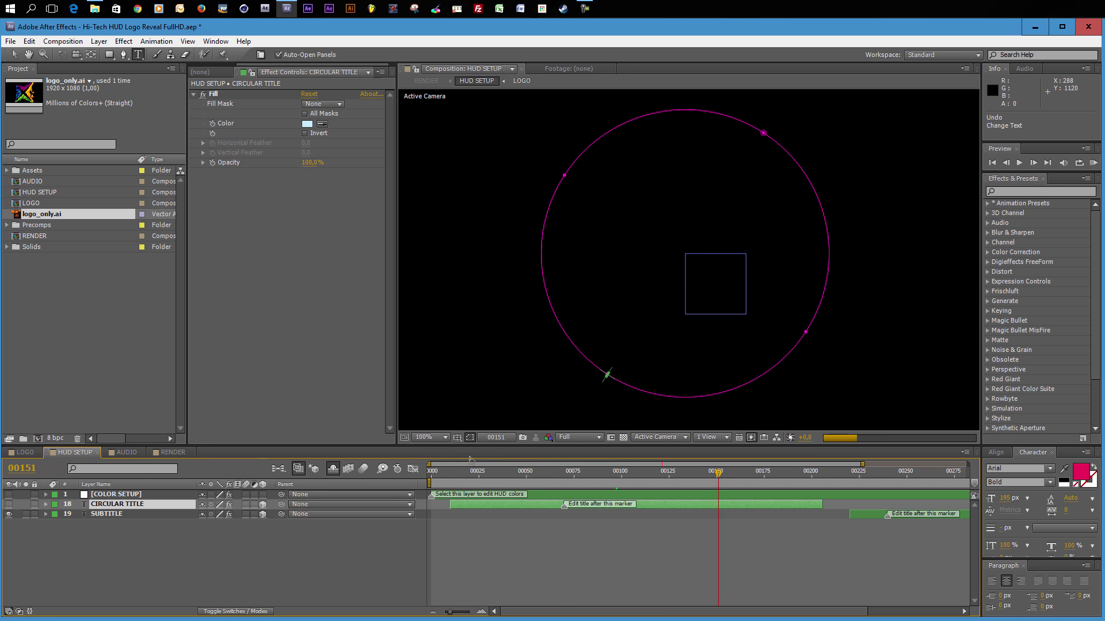
{"action": "left_click_drag", "start_coordinate": [644, 483], "coordinate": [918, 483]}
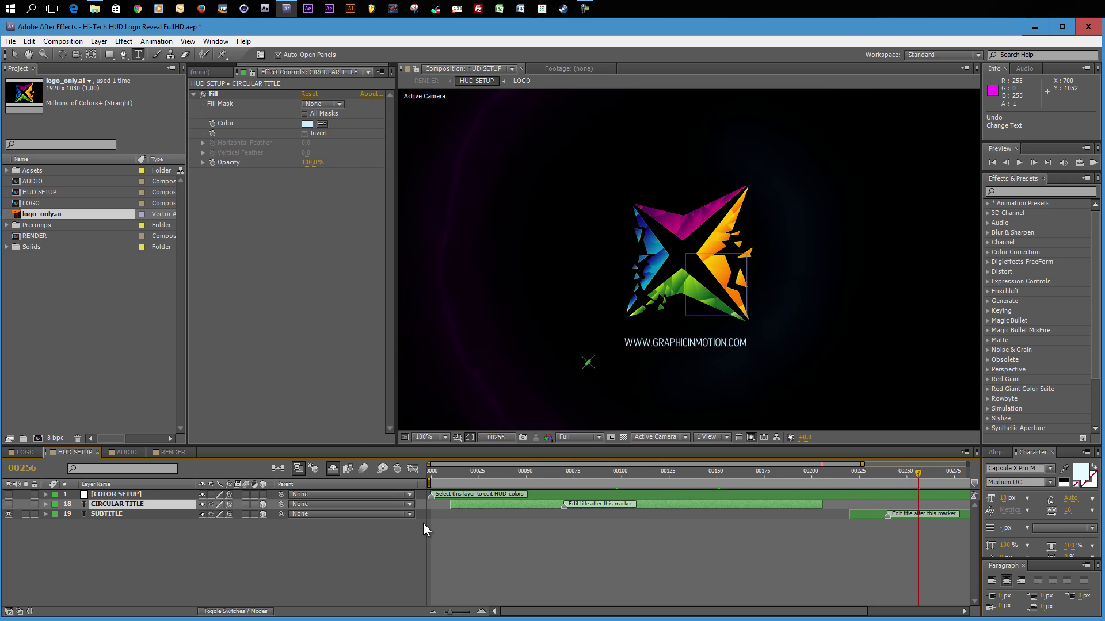
{"action": "left_click", "coordinate": [15, 53]}
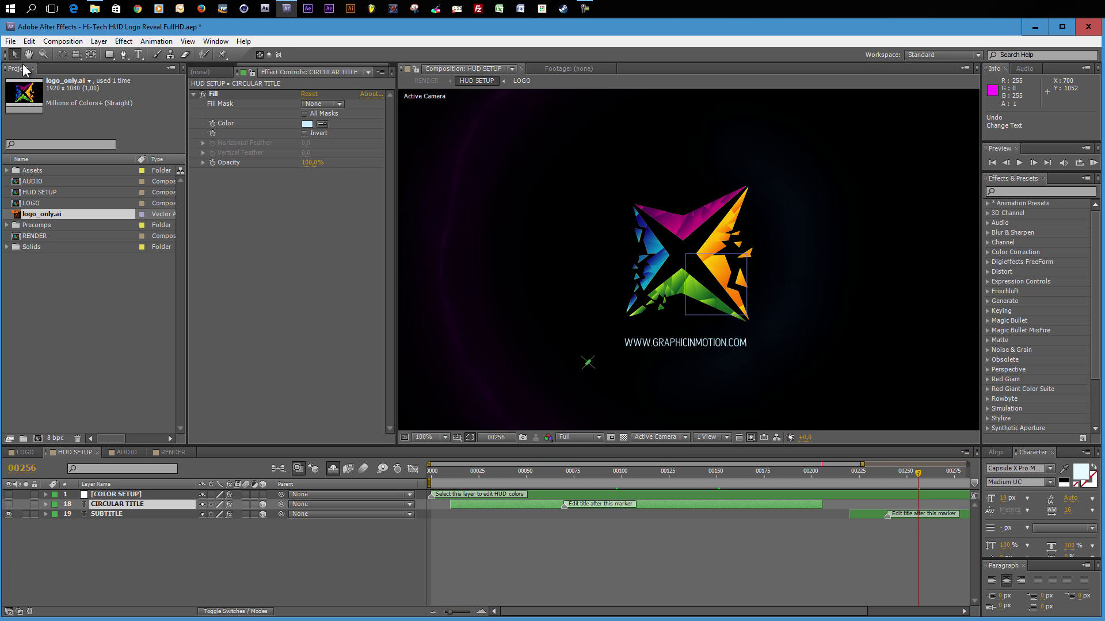
{"action": "left_click", "coordinate": [919, 513]}
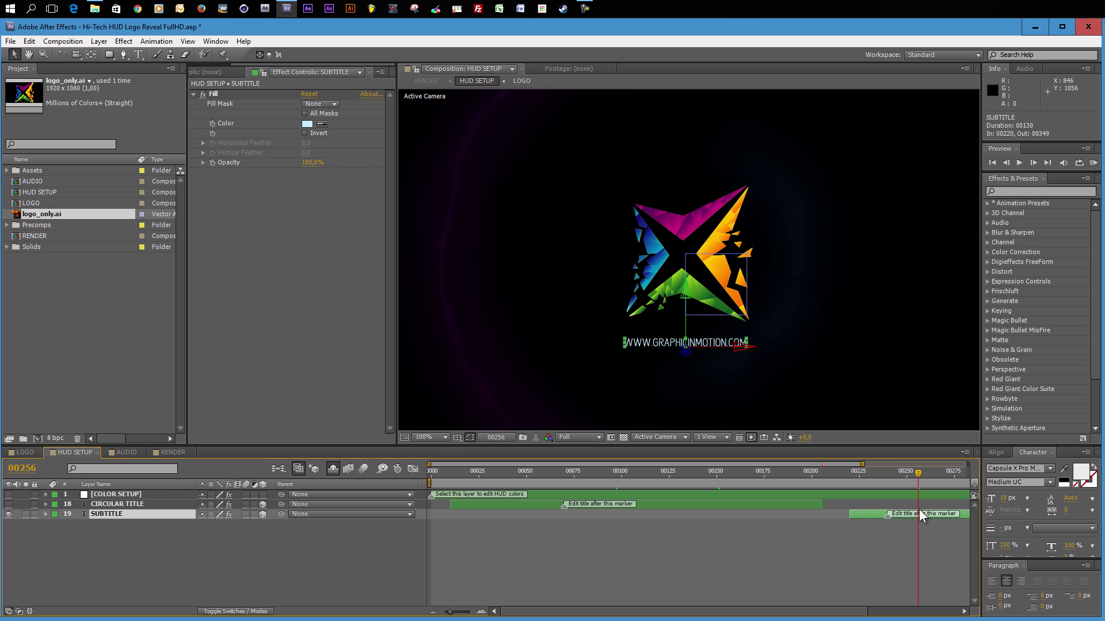
{"action": "double_click", "coordinate": [958, 513]}
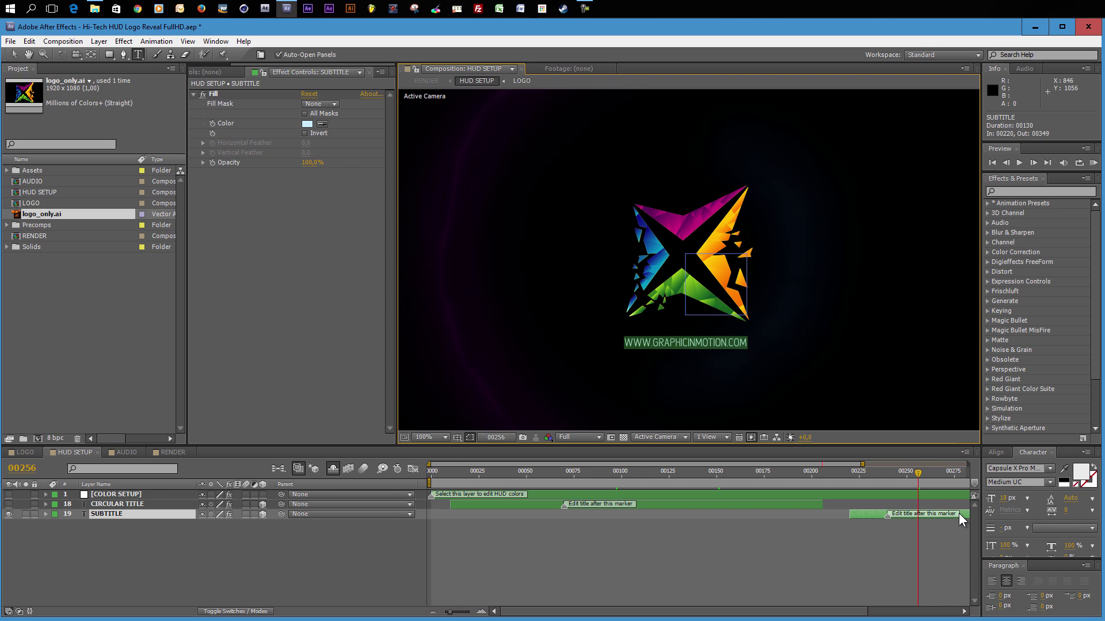
{"action": "left_click", "coordinate": [932, 537]}
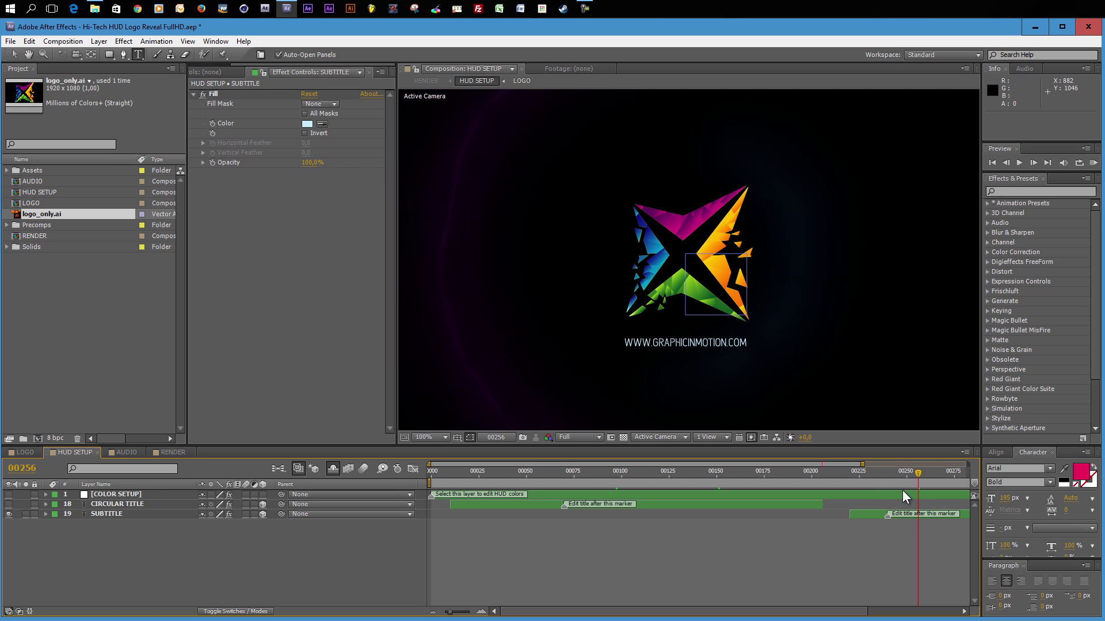
{"action": "left_click", "coordinate": [870, 479]}
{"action": "left_click_drag", "start_coordinate": [869, 479], "coordinate": [868, 479]}
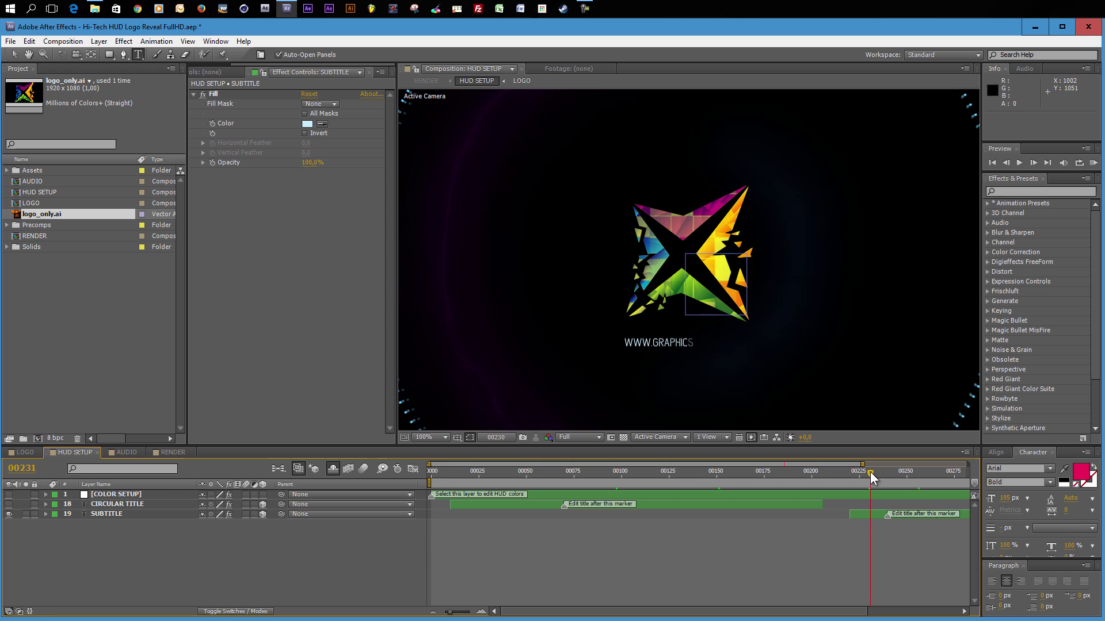
{"action": "left_click_drag", "start_coordinate": [872, 473], "coordinate": [934, 481]}
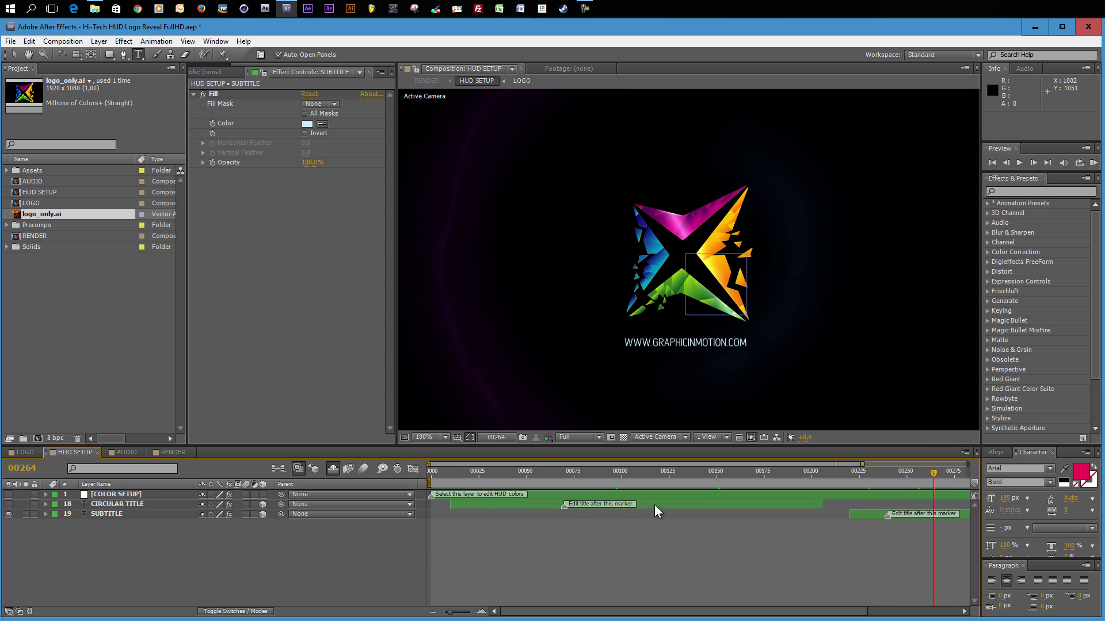
{"action": "left_click", "coordinate": [470, 506]}
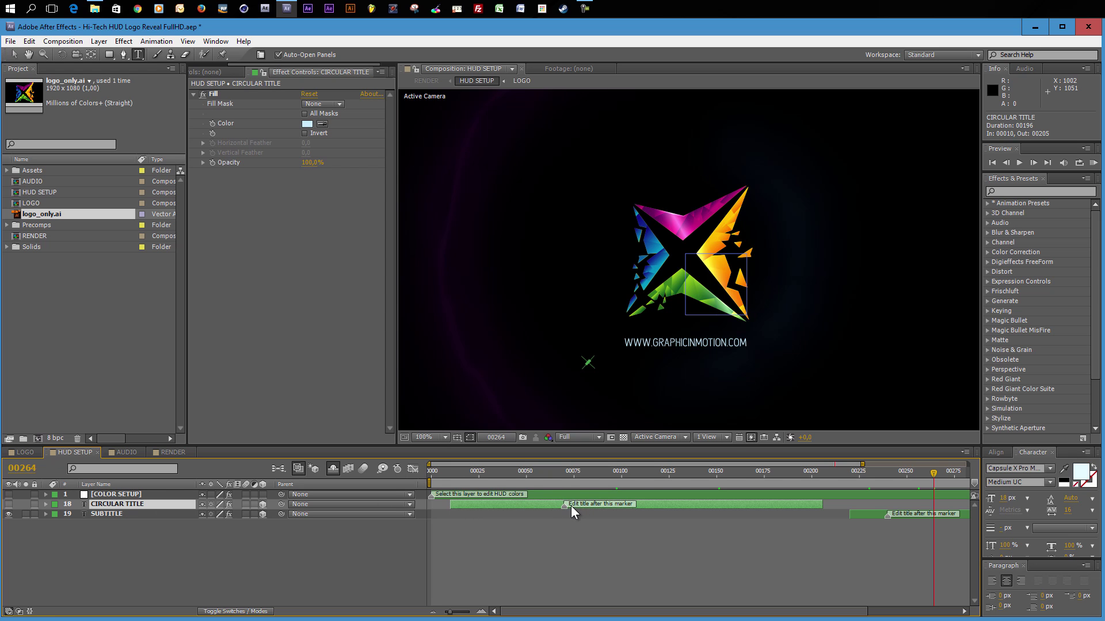
{"action": "left_click", "coordinate": [577, 475]}
{"action": "left_click", "coordinate": [597, 474]}
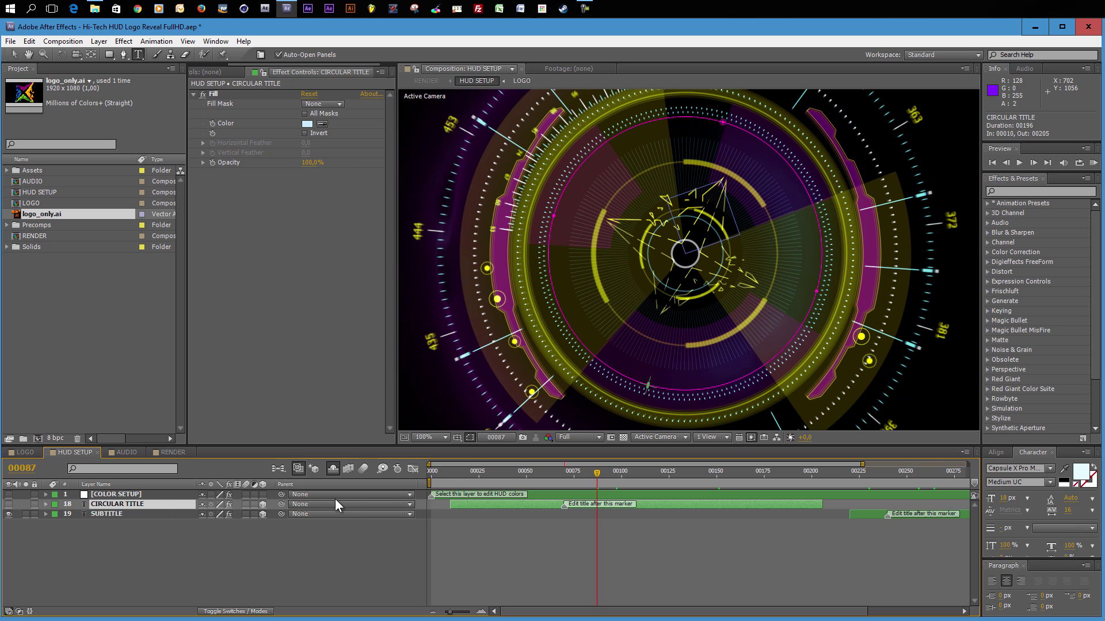
{"action": "key", "text": "v"}
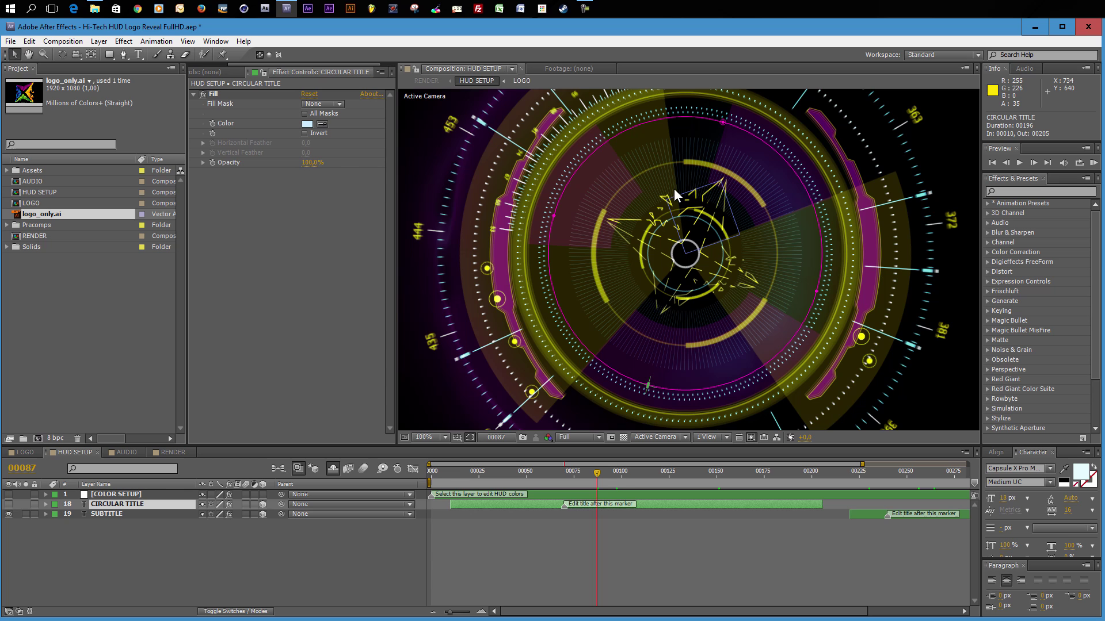
Turn off Hide Shy Layers to list the circle layers, and make the timeline panel taller
{"action": "key", "text": "comma"}
{"action": "key", "text": "comma"}
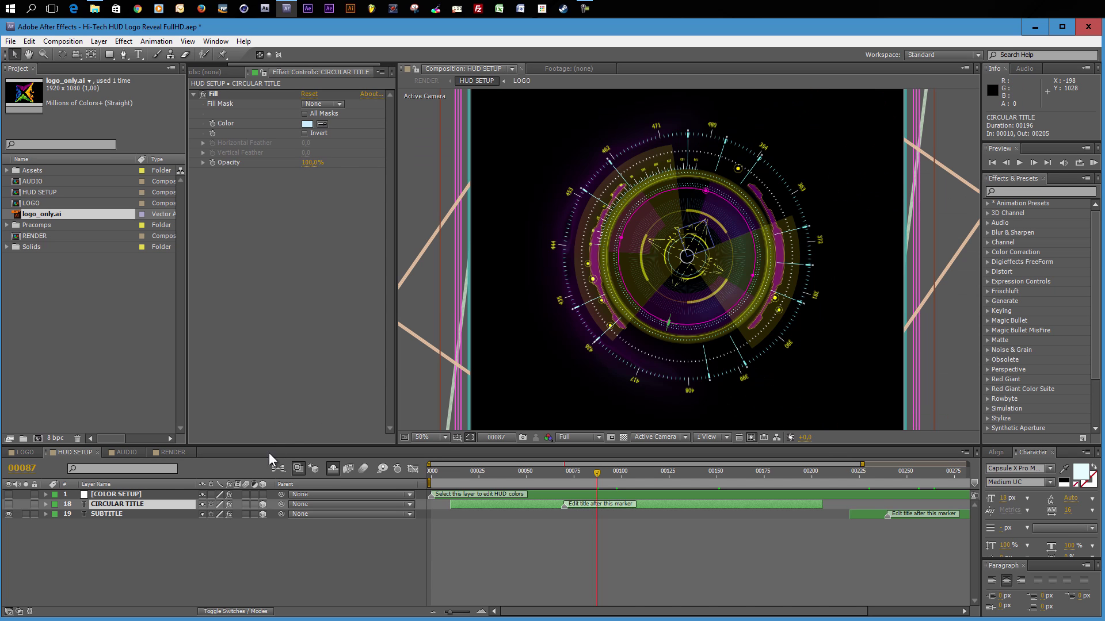
{"action": "left_click", "coordinate": [333, 468]}
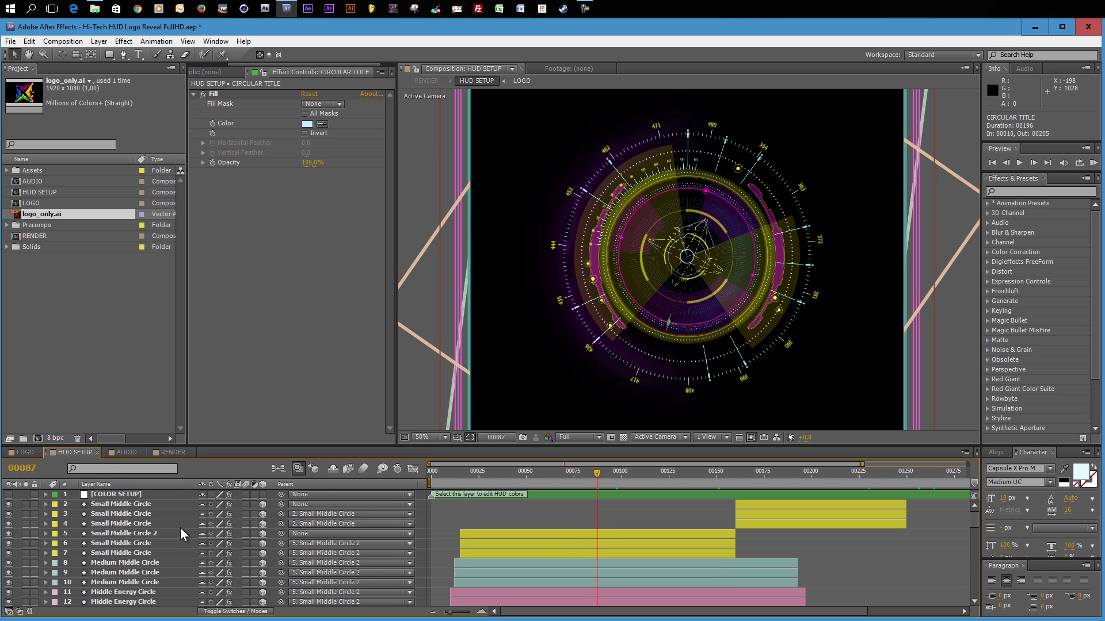
{"action": "scroll", "coordinate": [152, 544], "scroll_direction": "down", "scroll_amount": 5}
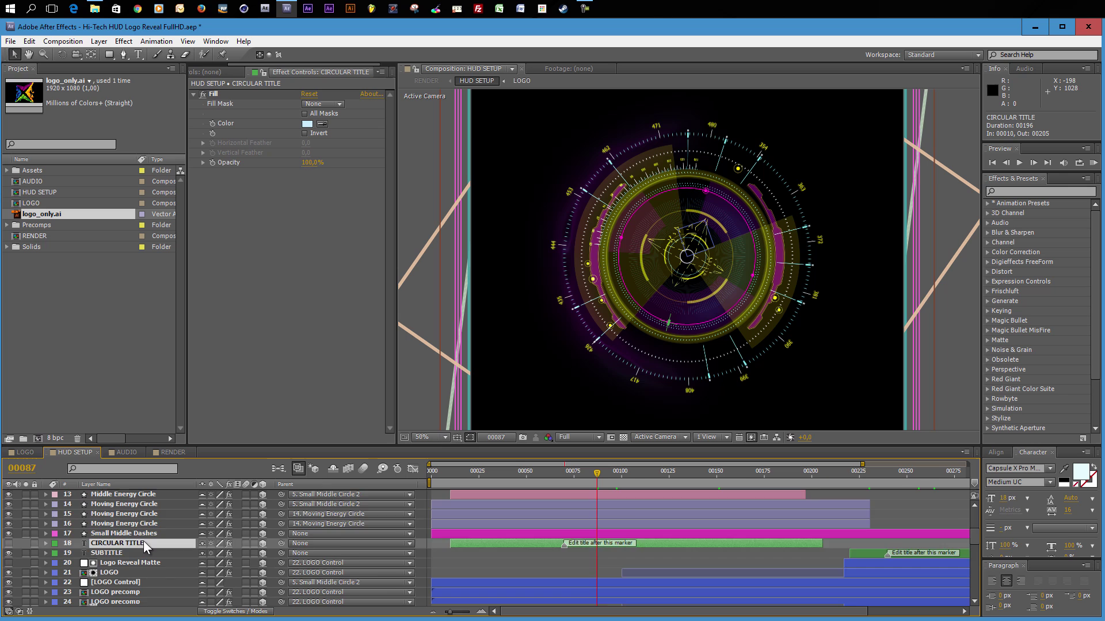
{"action": "scroll", "coordinate": [141, 541], "scroll_direction": "up", "scroll_amount": 5}
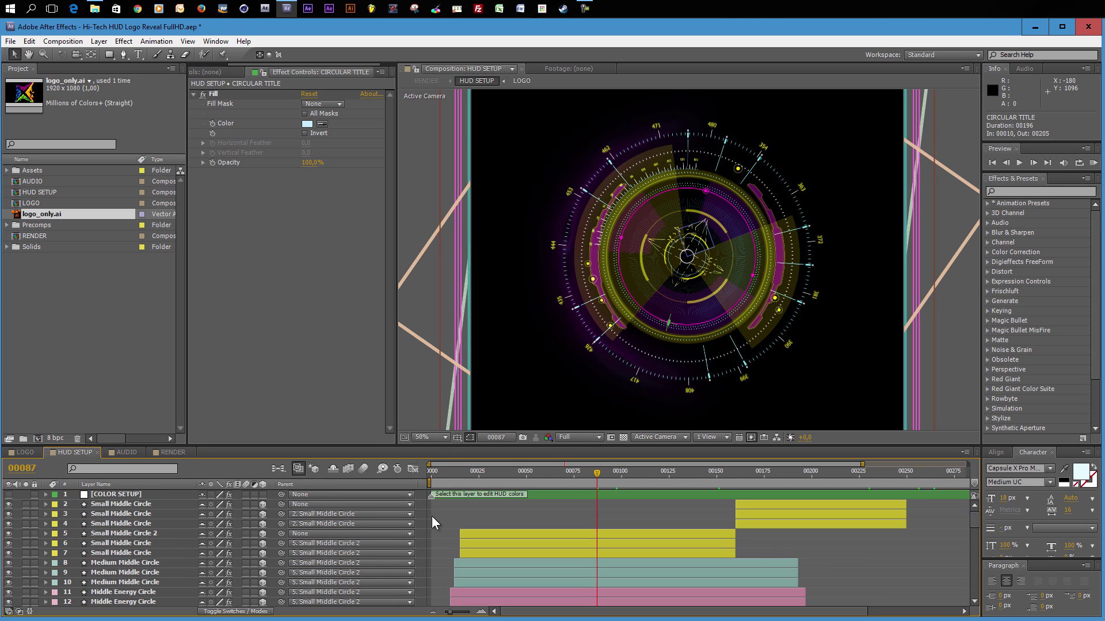
{"action": "left_click_drag", "start_coordinate": [555, 445], "coordinate": [569, 276]}
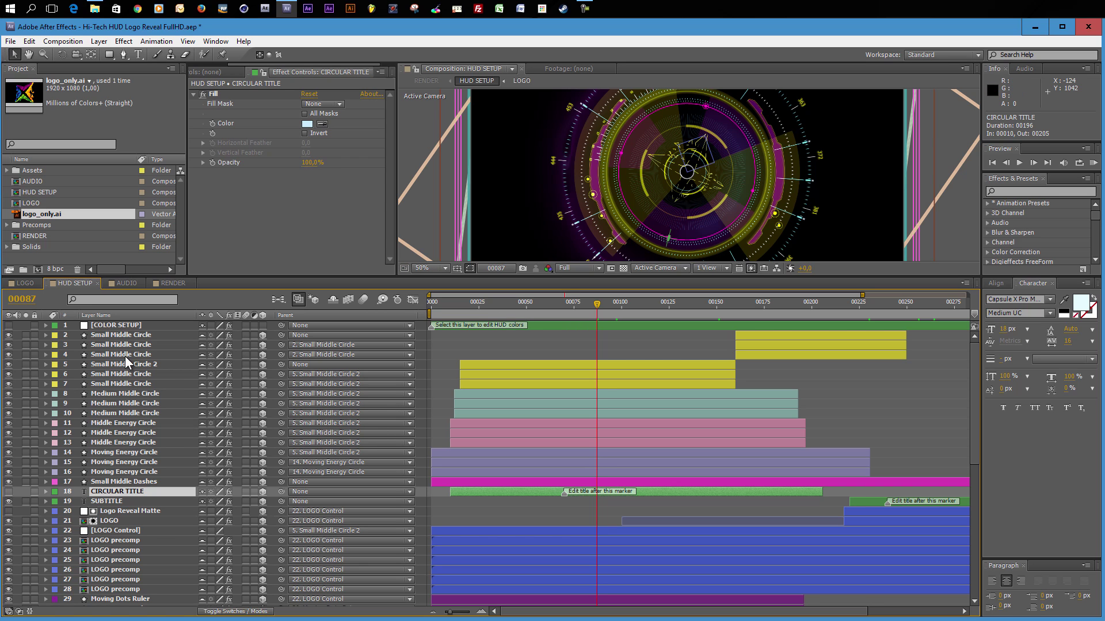
Select layers 2–13, Small Middle Circle through Middle Energy Circle, and switch off their visibility
{"action": "left_click", "coordinate": [127, 336]}
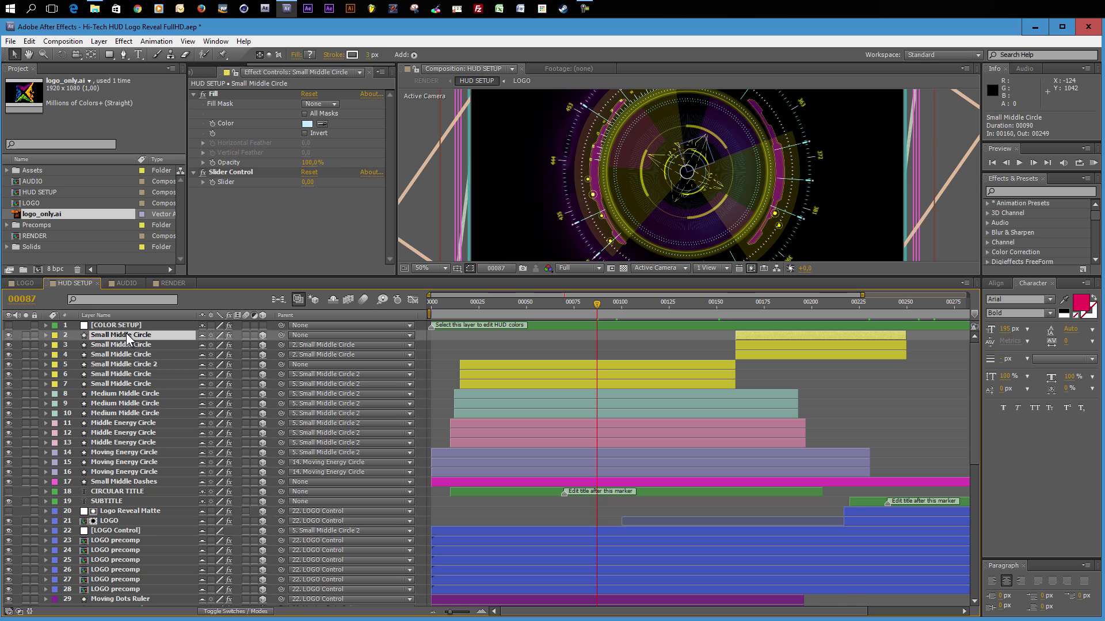
{"action": "left_click", "coordinate": [117, 444], "text": "shift"}
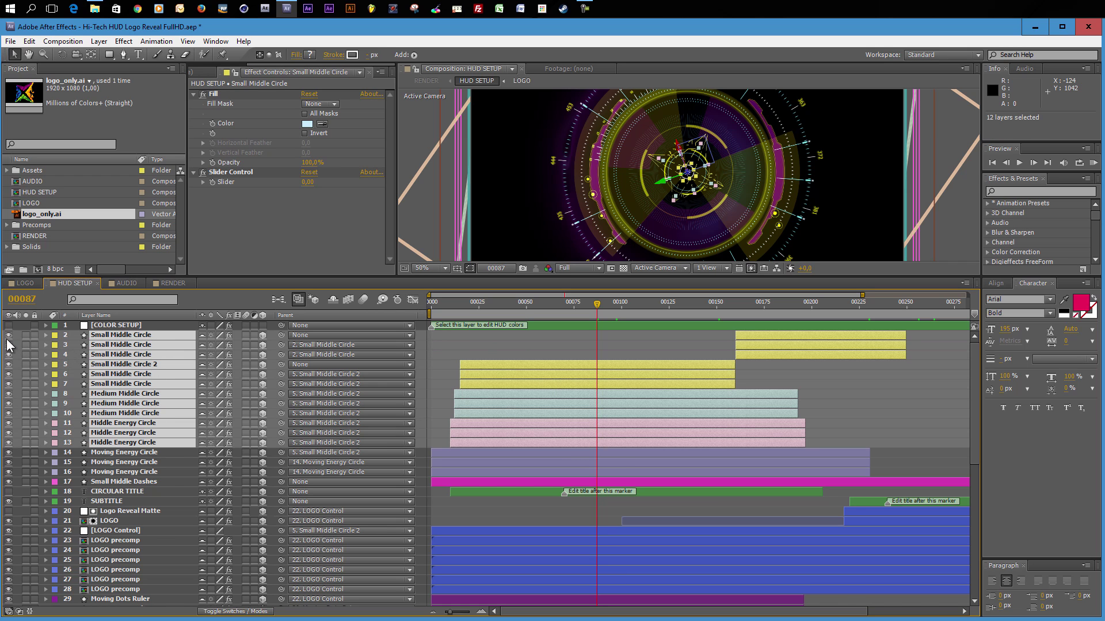
{"action": "left_click_drag", "start_coordinate": [8, 340], "coordinate": [8, 443]}
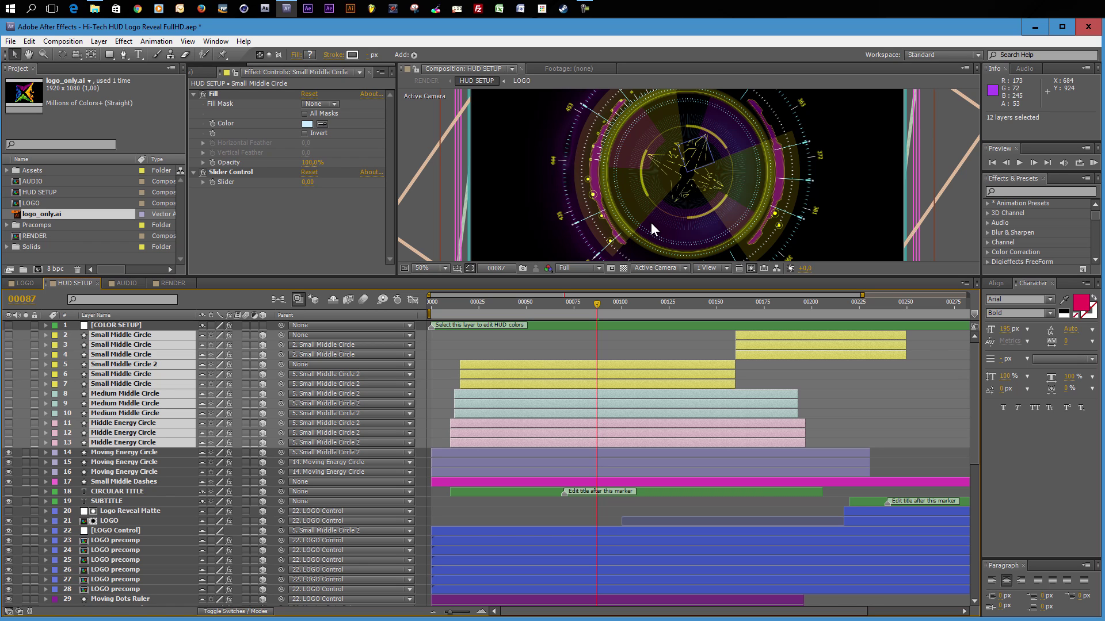
Select the Big Outer Ruler layers 54–56 and switch off their visibility
{"action": "scroll", "coordinate": [628, 392], "scroll_direction": "down", "scroll_amount": 10}
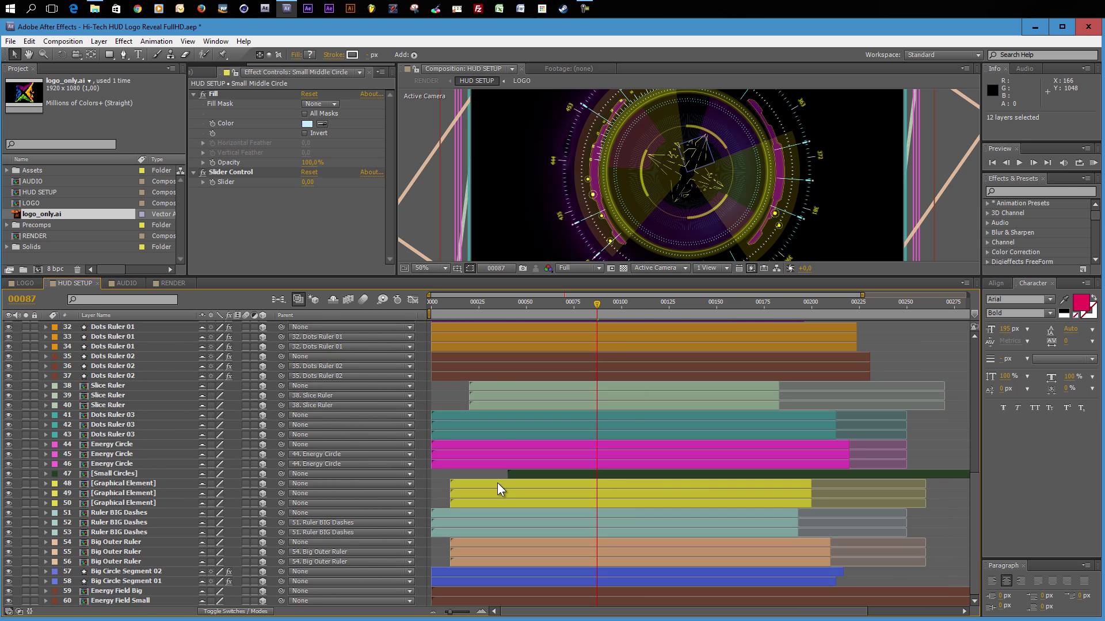
{"action": "left_click", "coordinate": [114, 542]}
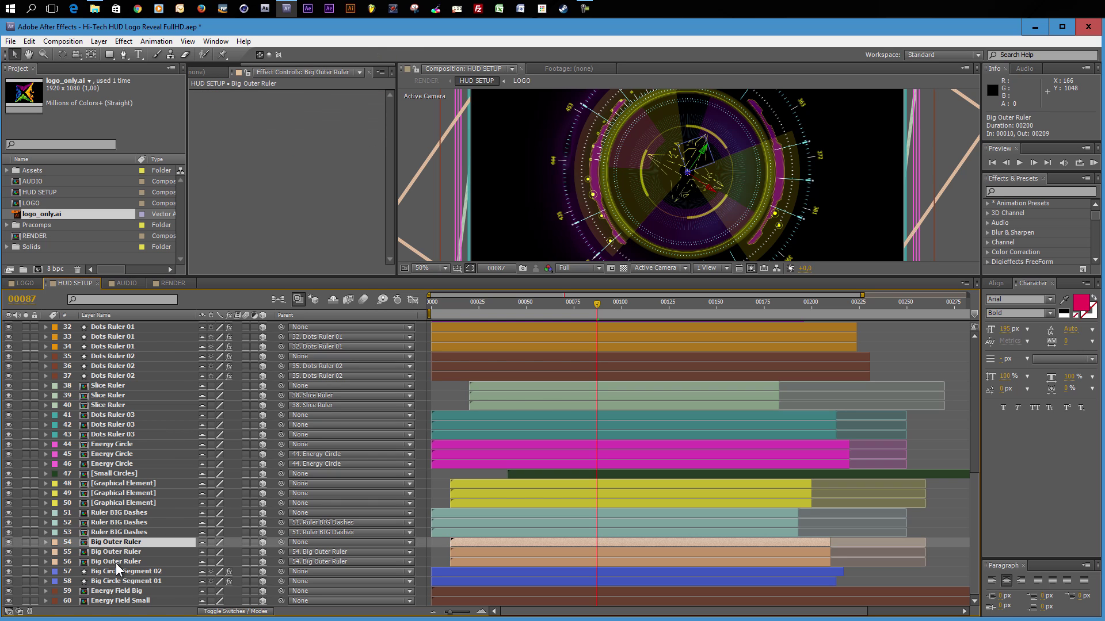
{"action": "left_click", "coordinate": [116, 561], "text": "shift"}
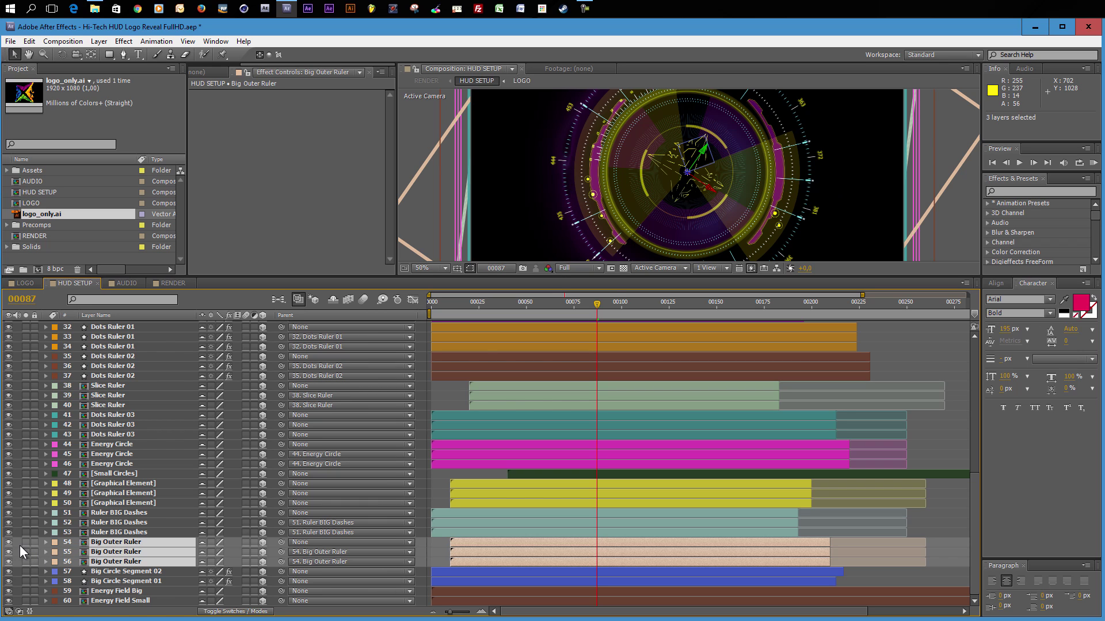
{"action": "left_click_drag", "start_coordinate": [9, 542], "coordinate": [8, 562]}
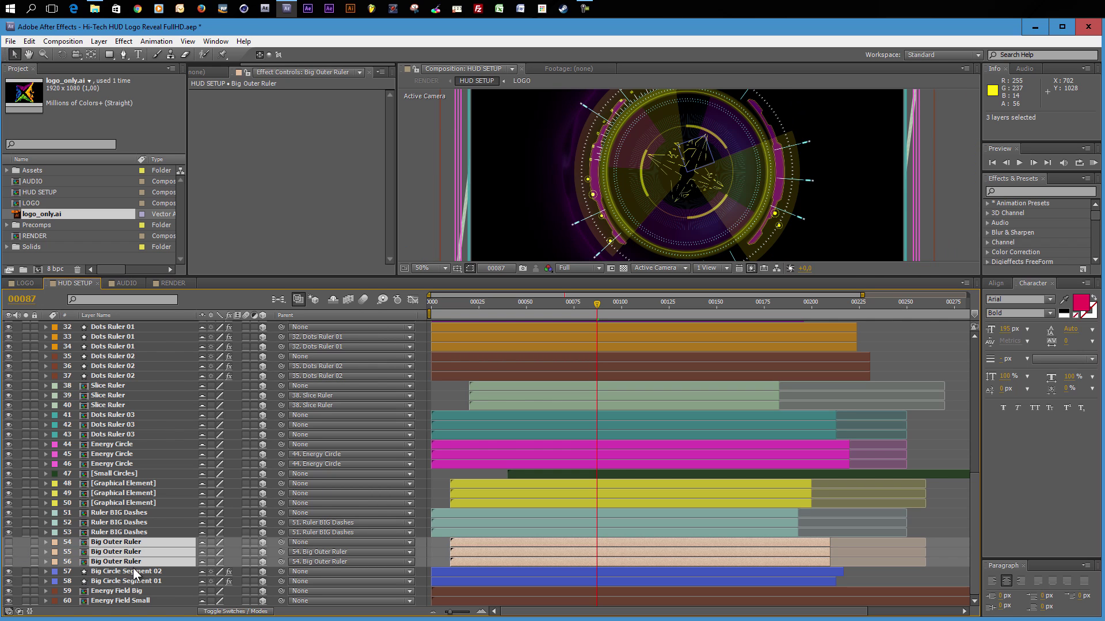
Select Slice Ruler layers 38–40 and switch off their visibility, panning the view to check the HUD
{"action": "scroll", "coordinate": [129, 561], "scroll_direction": "up", "scroll_amount": 1}
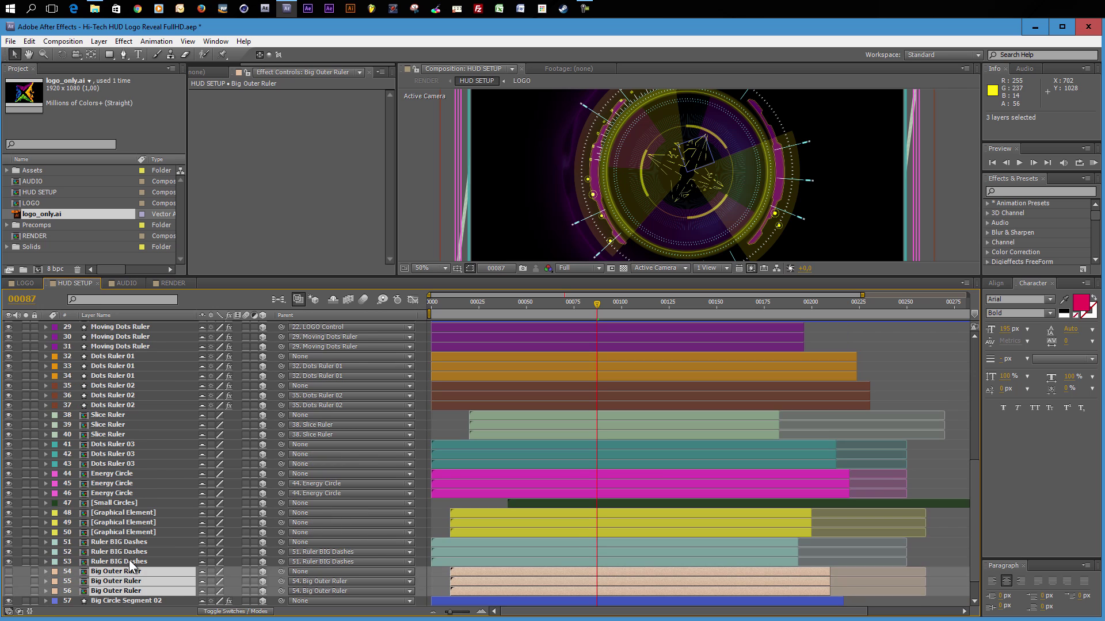
{"action": "scroll", "coordinate": [129, 560], "scroll_direction": "up", "scroll_amount": 1}
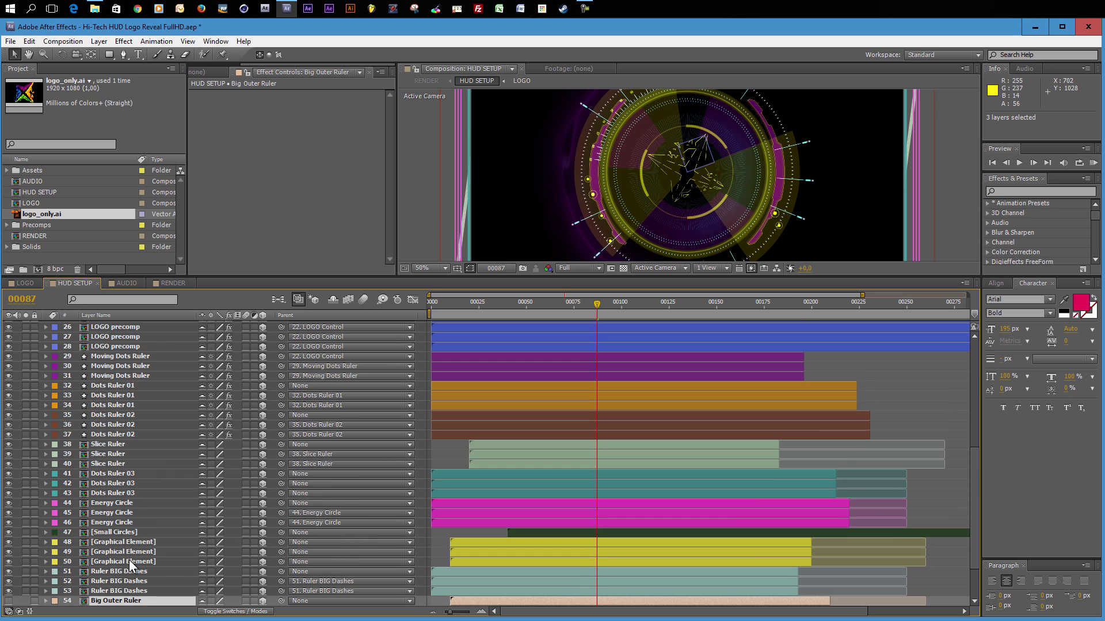
{"action": "left_click", "coordinate": [115, 444]}
{"action": "left_click", "coordinate": [116, 464], "text": "shift"}
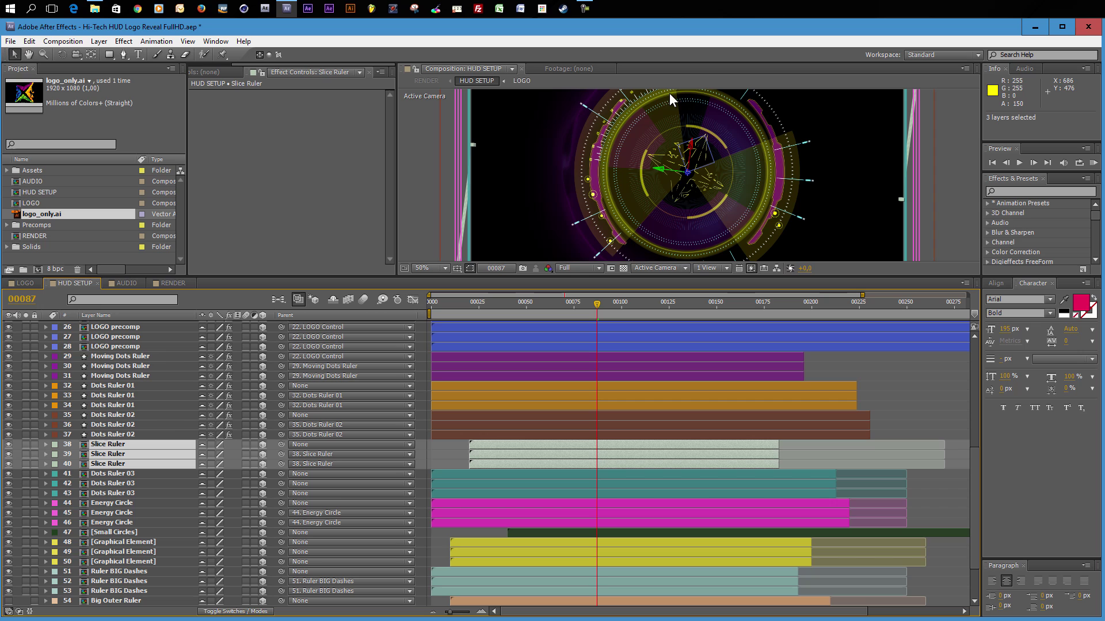
{"action": "key", "text": "h"}
{"action": "left_click_drag", "start_coordinate": [656, 125], "coordinate": [645, 196]}
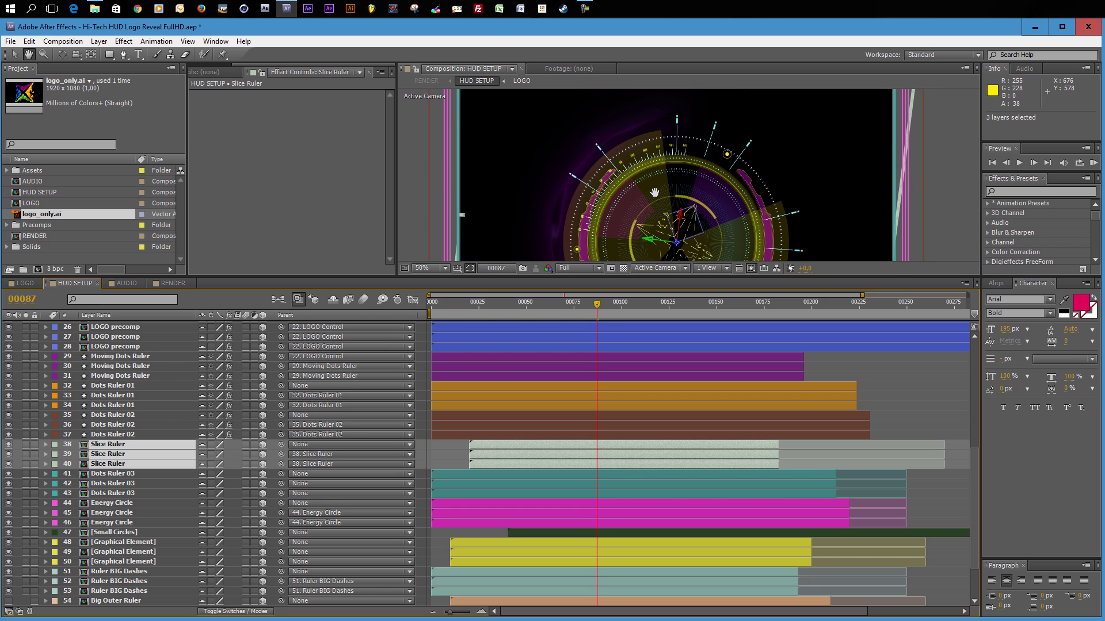
{"action": "key", "text": "v"}
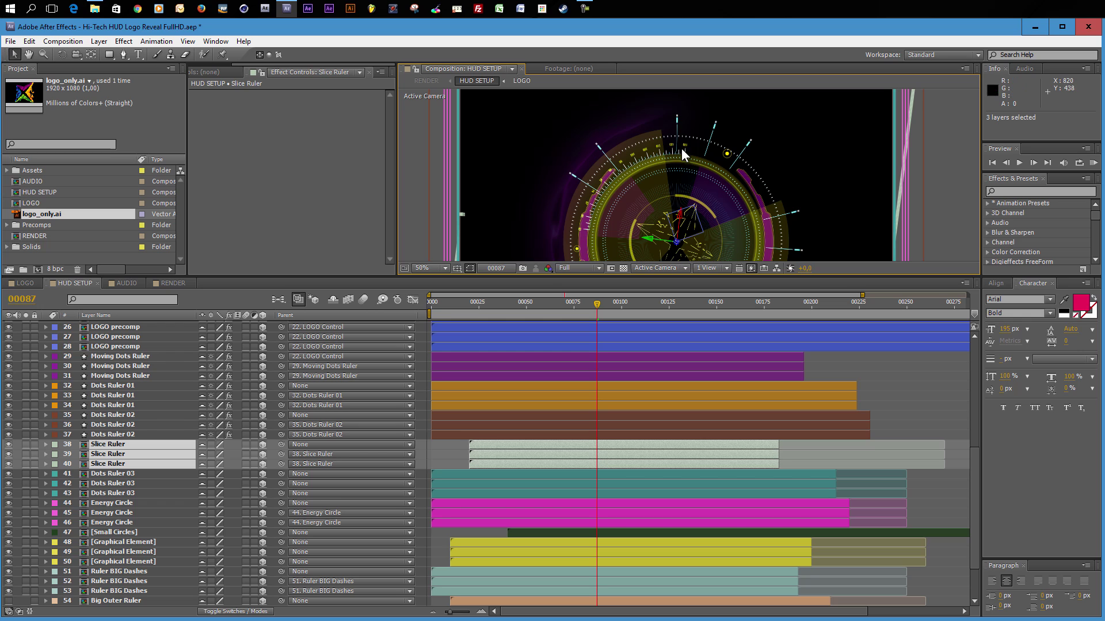
{"action": "left_click", "coordinate": [10, 444]}
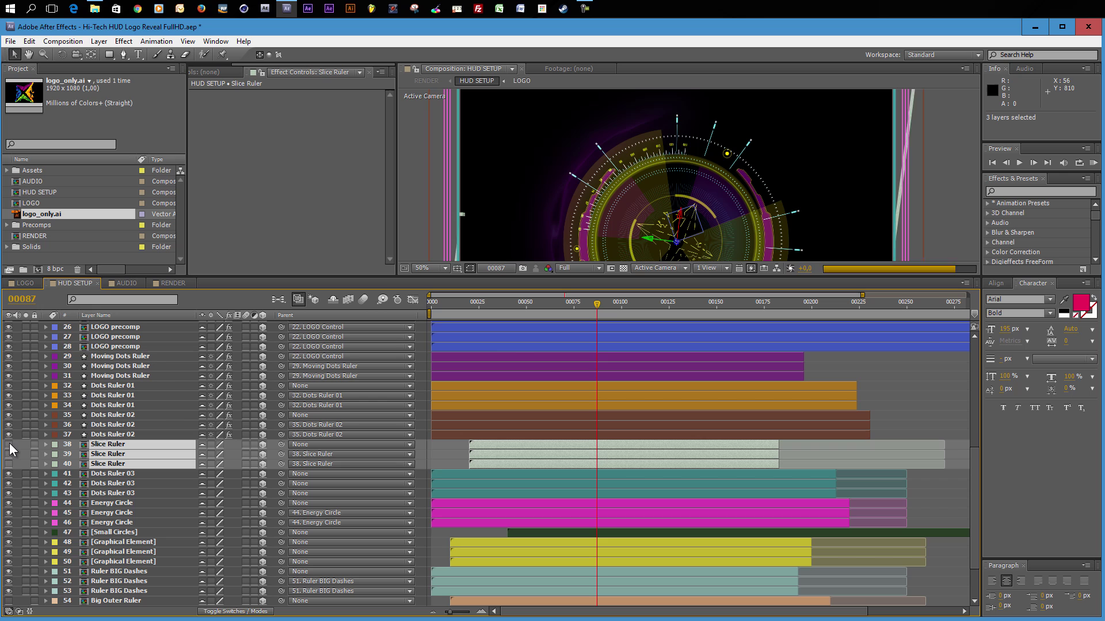
{"action": "key", "text": "h"}
{"action": "left_click_drag", "start_coordinate": [679, 203], "coordinate": [694, 147]}
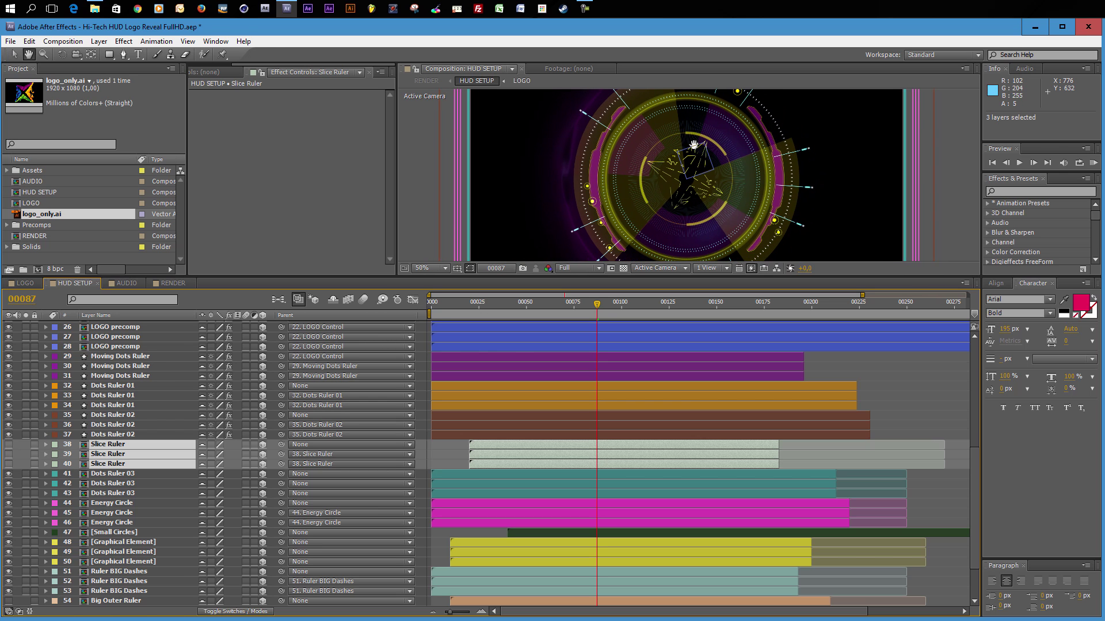
Show the RENDER composition at frame 00122 in an enlarged viewer zoomed to 25%
{"action": "key", "text": "v"}
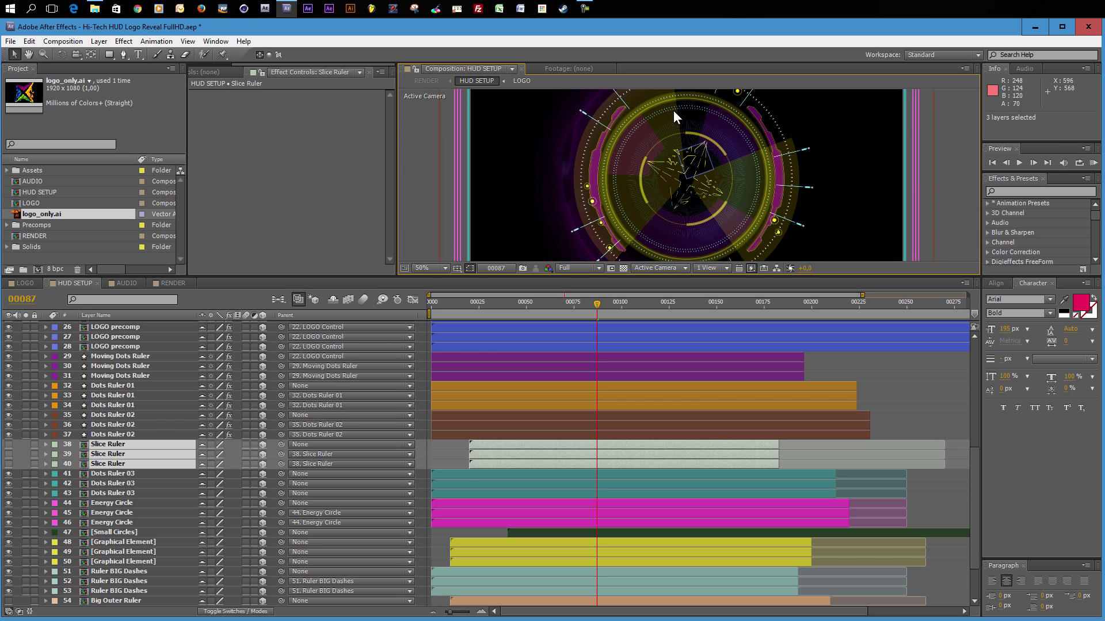
{"action": "left_click", "coordinate": [183, 285]}
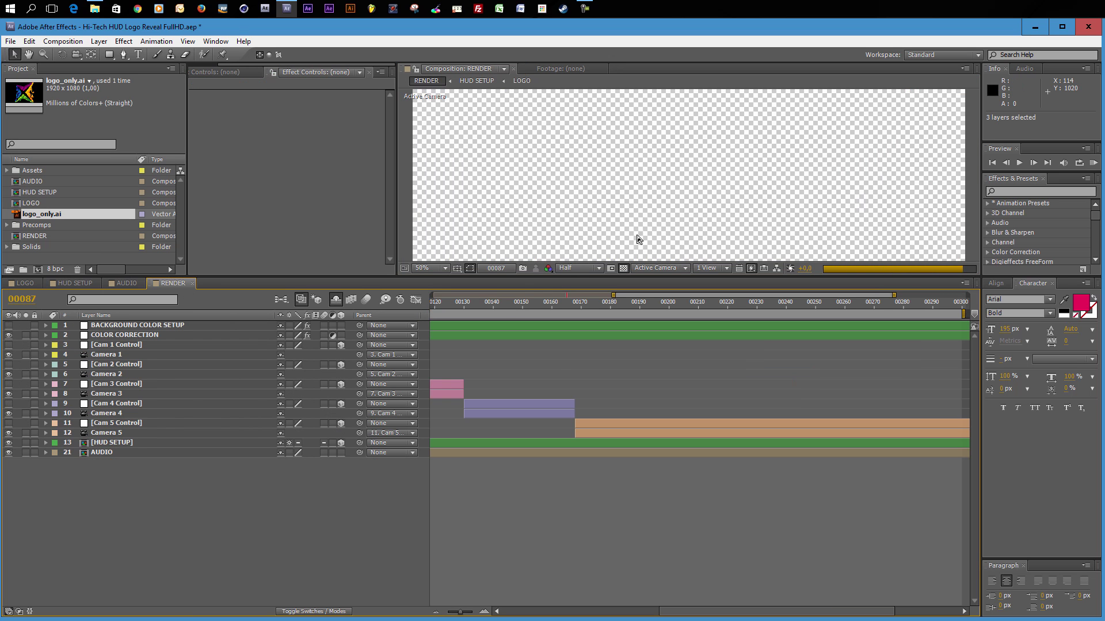
{"action": "left_click_drag", "start_coordinate": [636, 277], "coordinate": [645, 454]}
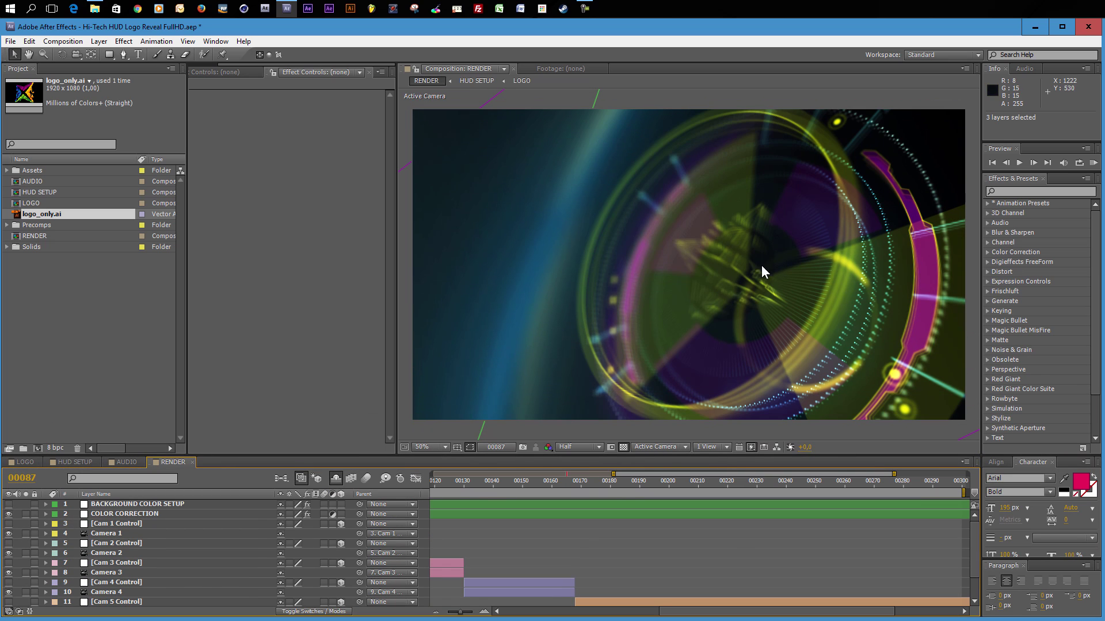
{"action": "left_click", "coordinate": [441, 480]}
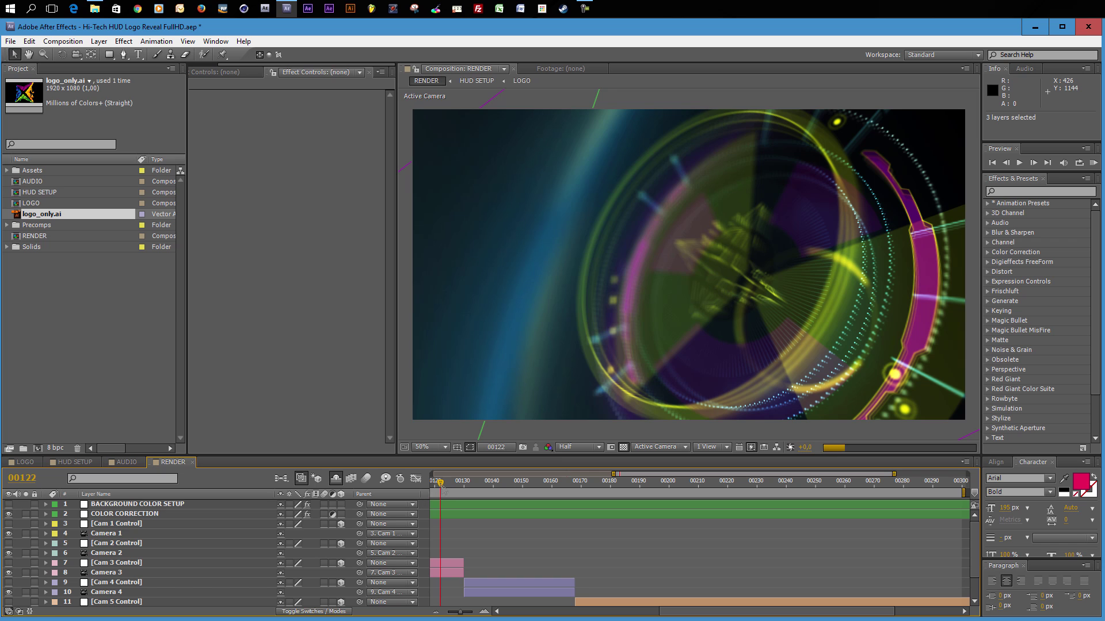
{"action": "key", "text": "comma"}
{"action": "key", "text": "comma"}
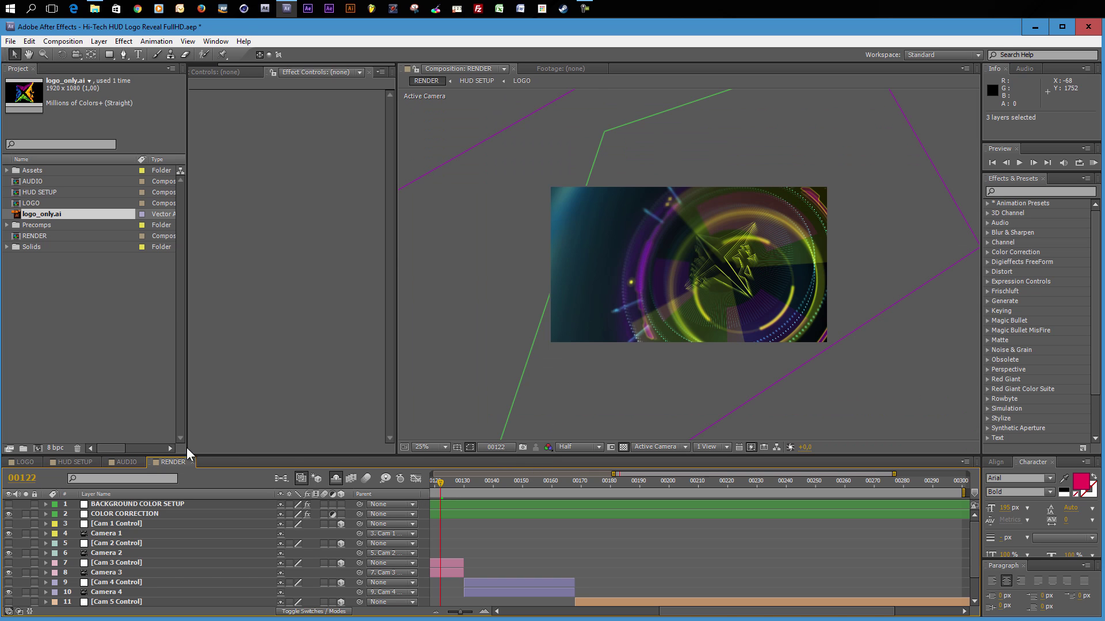
Inspect COLOR SETUP's HUD colour effects in HUD SETUP, then switch to the AUDIO composition
{"action": "left_click", "coordinate": [81, 461]}
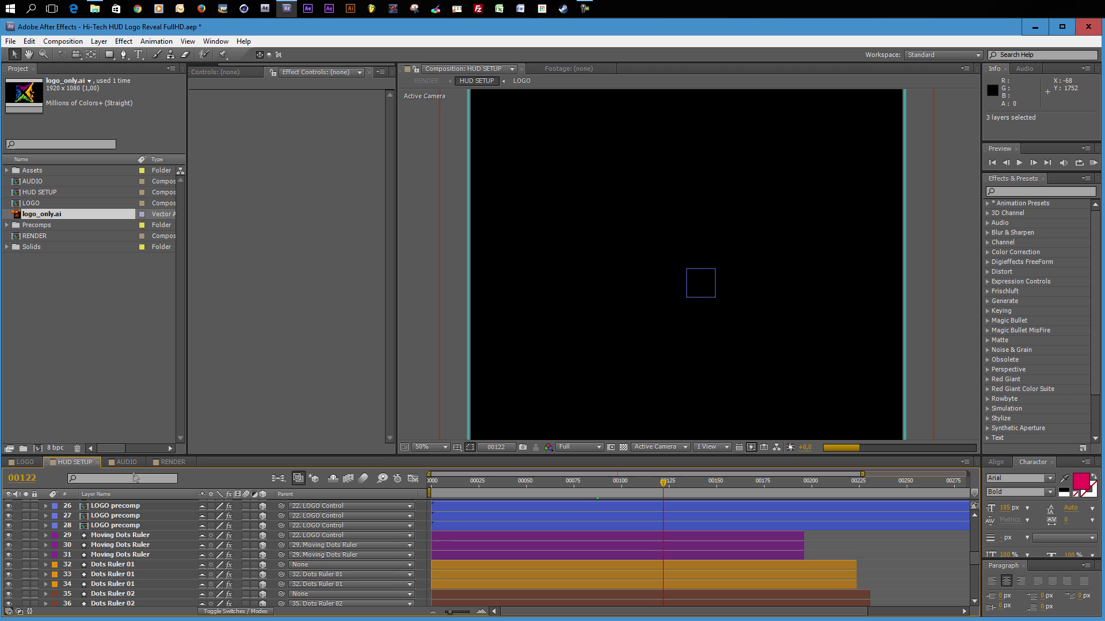
{"action": "scroll", "coordinate": [142, 539], "scroll_direction": "up", "scroll_amount": 8}
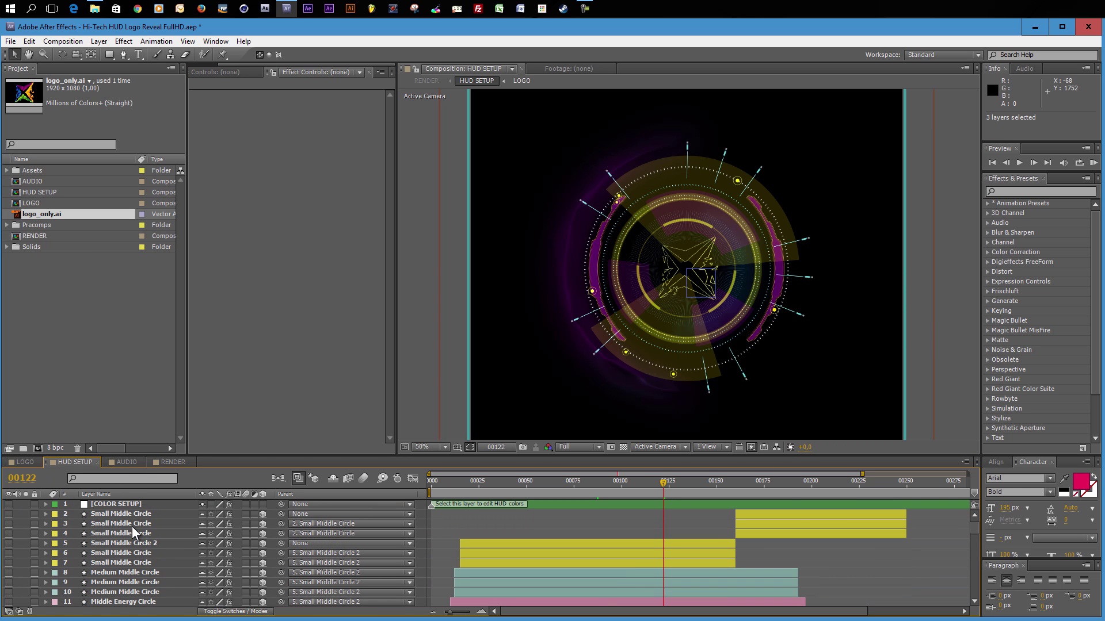
{"action": "left_click", "coordinate": [130, 505]}
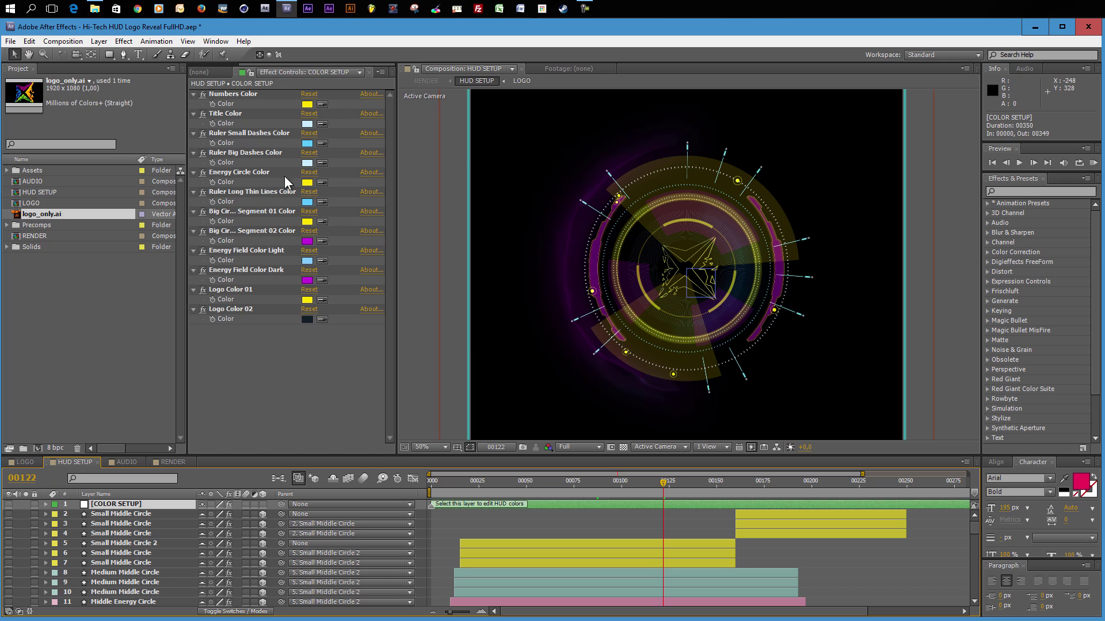
{"action": "left_click", "coordinate": [118, 461]}
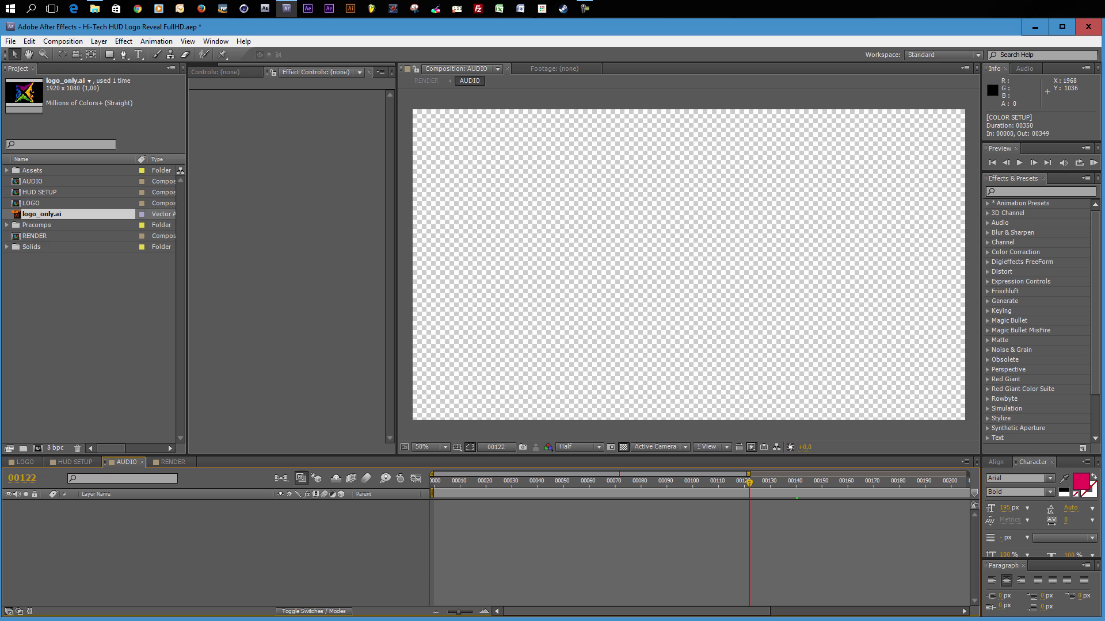
Centre the Hi-Tech HUD Logo Reveal folder window and open its Links folder
{"action": "left_click", "coordinate": [94, 8]}
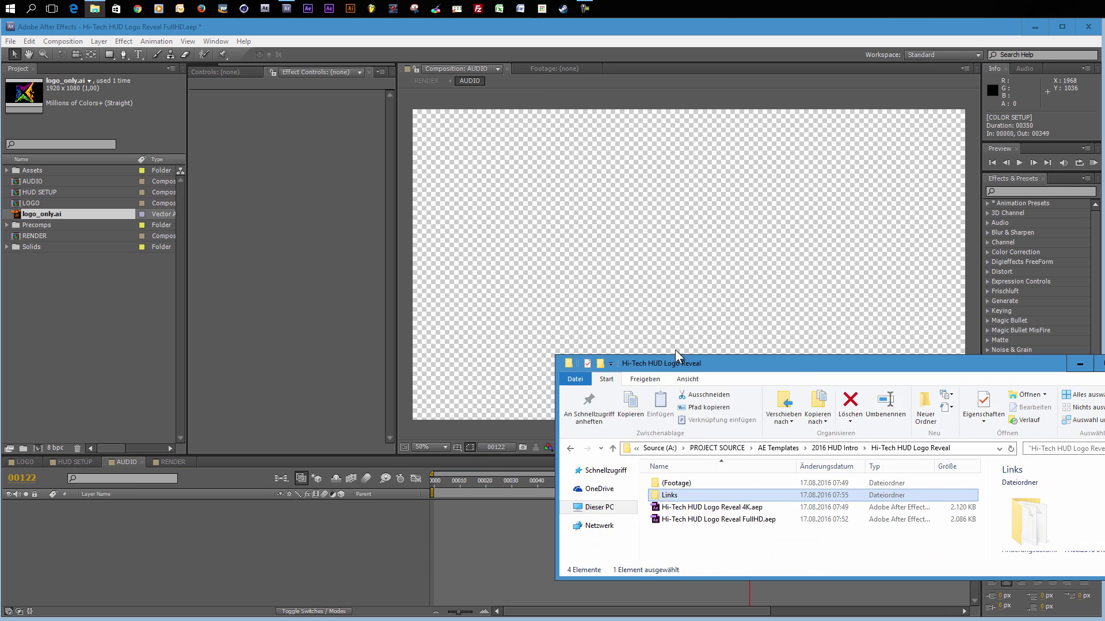
{"action": "left_click_drag", "start_coordinate": [675, 350], "coordinate": [522, 242]}
{"action": "double_click", "coordinate": [469, 374]}
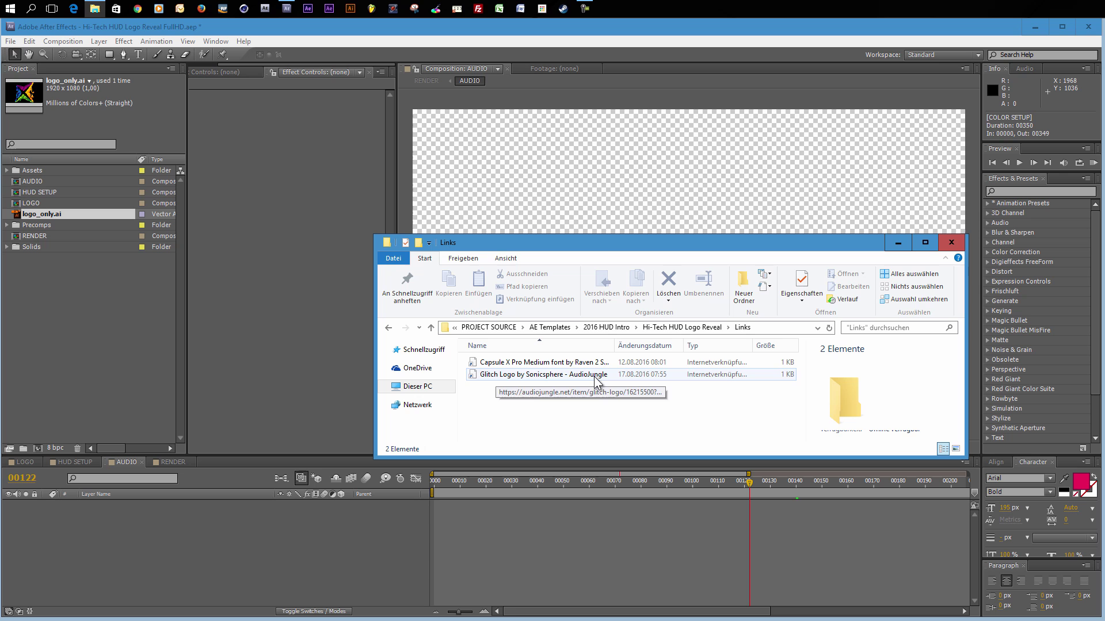
Import Glitch Logo Sonicsphere.mp3 and place it in the AUDIO composition starting at the first frame
{"action": "left_click_drag", "start_coordinate": [633, 246], "coordinate": [756, 274]}
{"action": "left_click", "coordinate": [118, 324]}
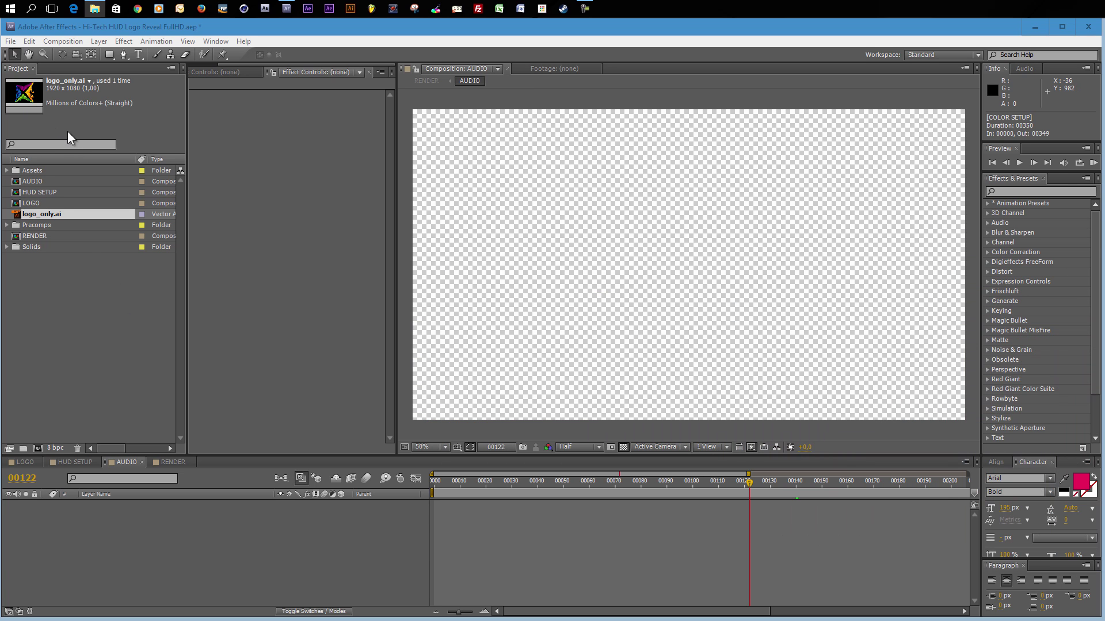
{"action": "left_click", "coordinate": [11, 42]}
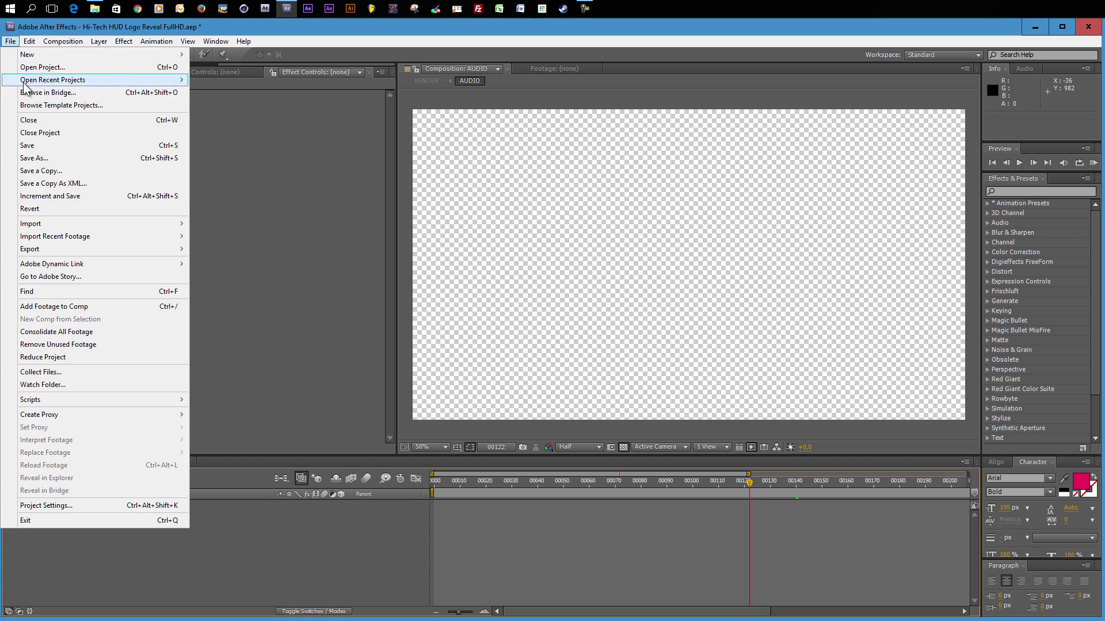
{"action": "mouse_move", "coordinate": [47, 223]}
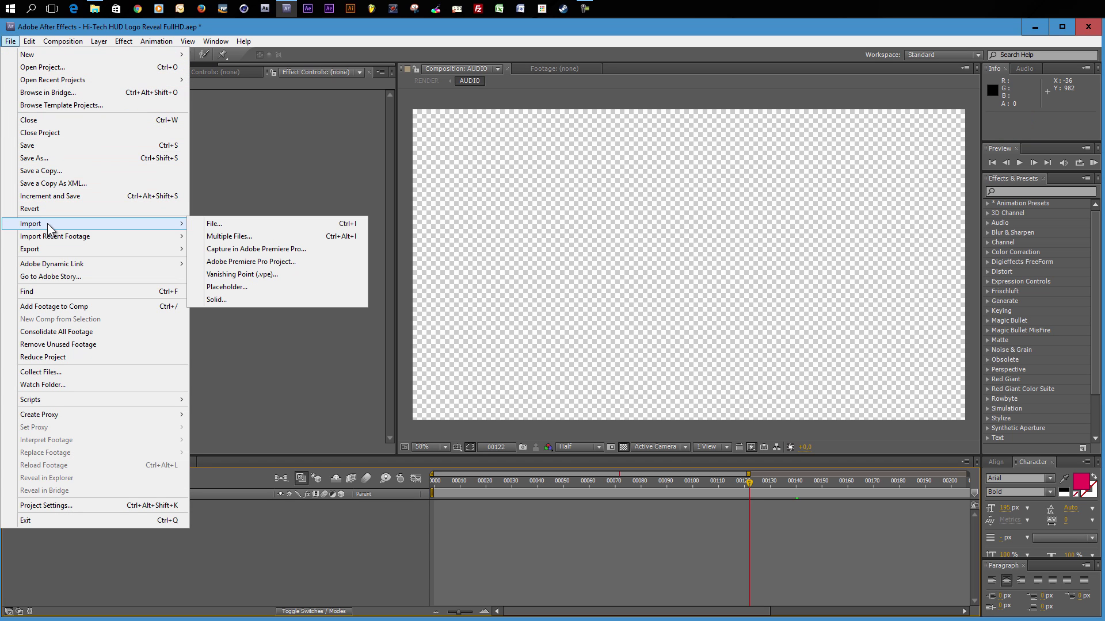
{"action": "left_click", "coordinate": [240, 226]}
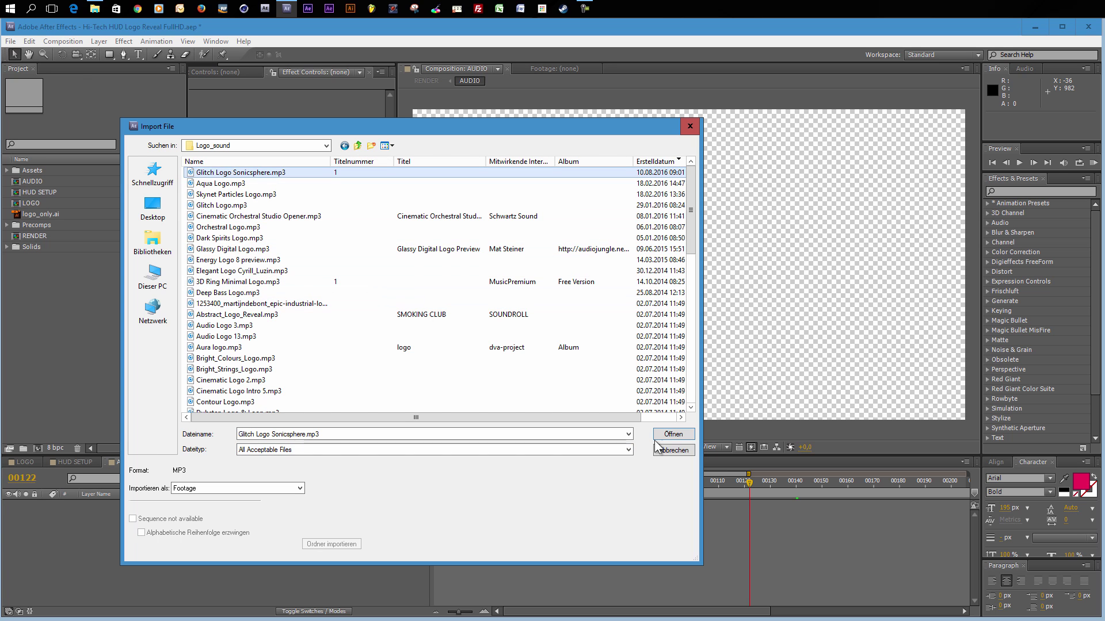
{"action": "left_click", "coordinate": [673, 435]}
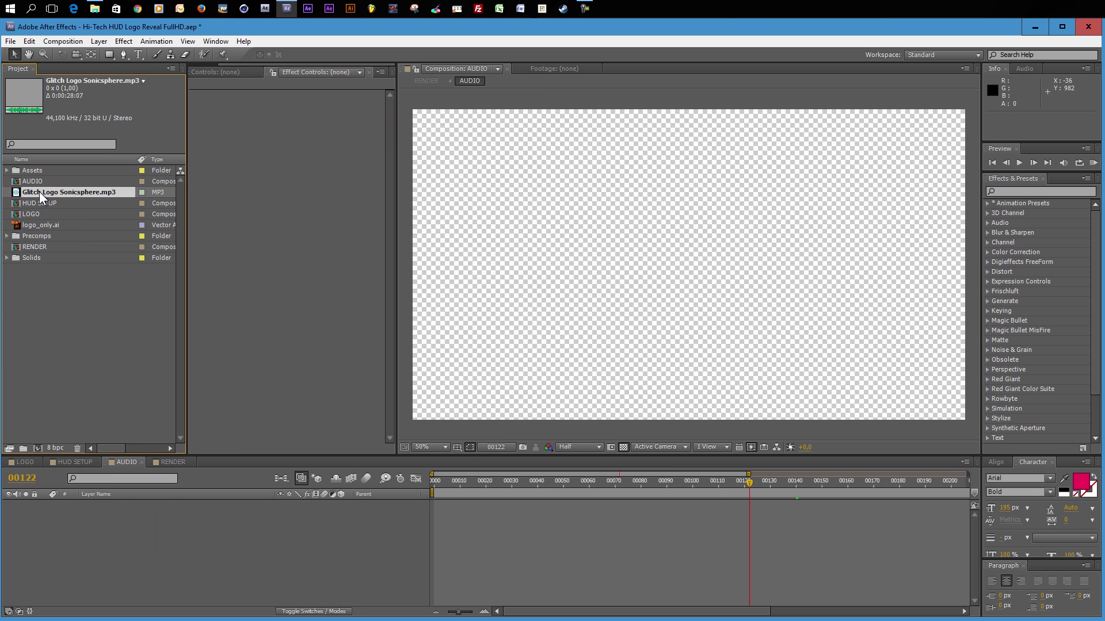
{"action": "left_click_drag", "start_coordinate": [39, 192], "coordinate": [99, 519]}
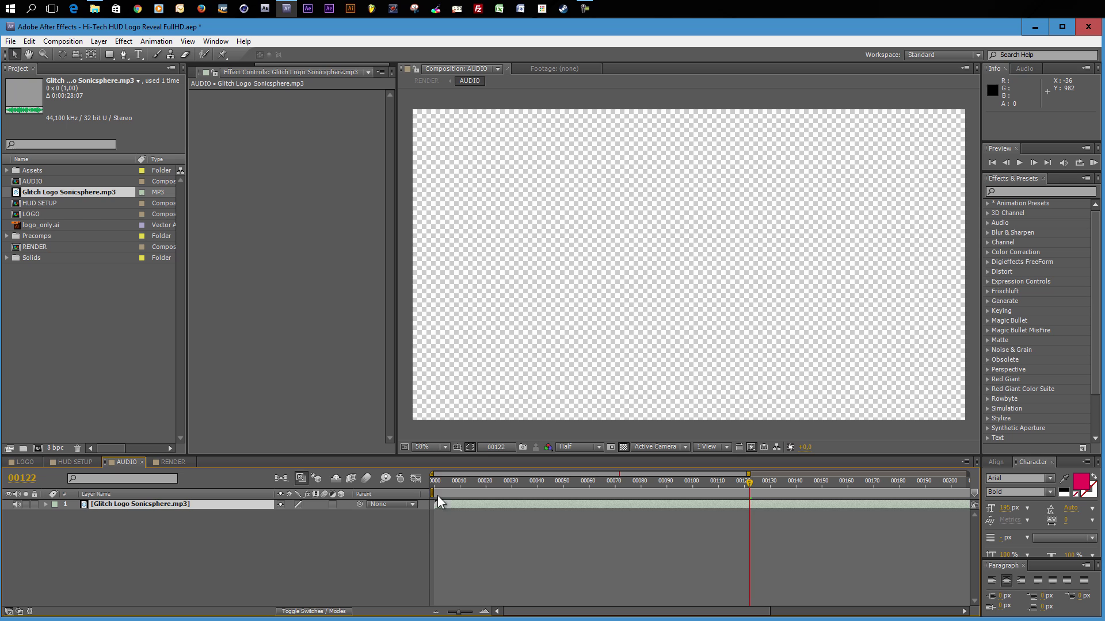
{"action": "key", "text": "Home"}
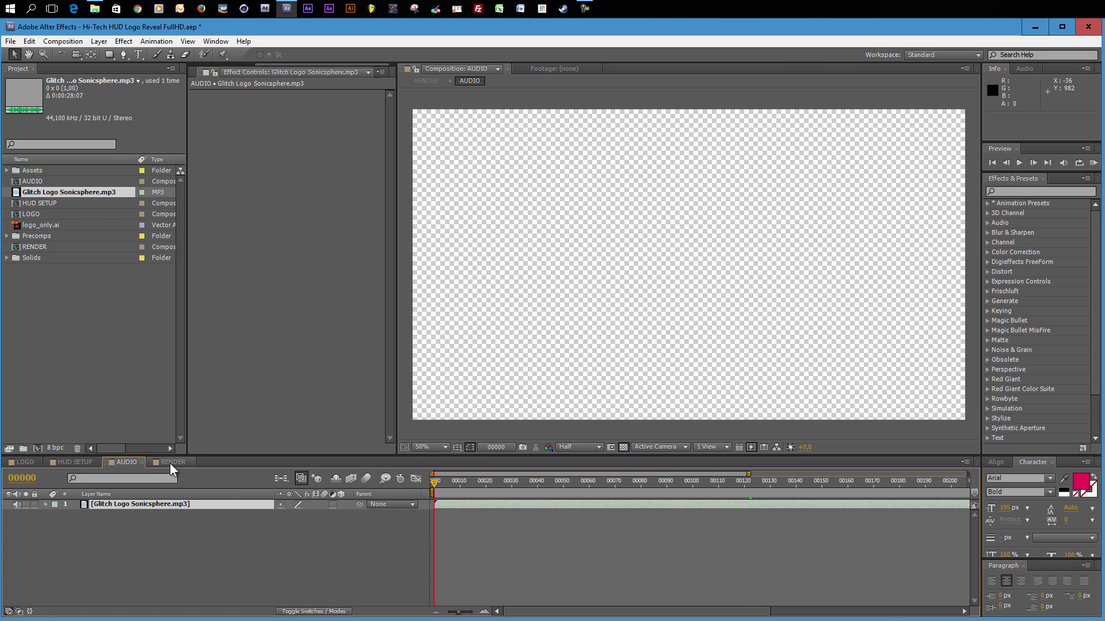
Show the RENDER composition at 50% zoom, previewing frame 00147
{"action": "left_click", "coordinate": [170, 462]}
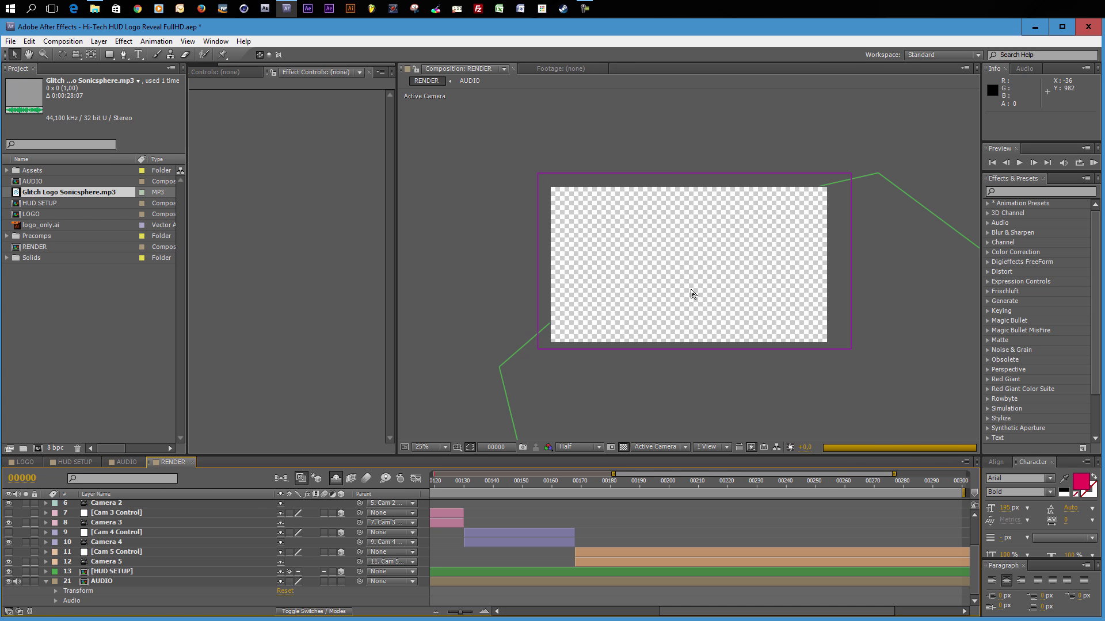
{"action": "key", "text": "period"}
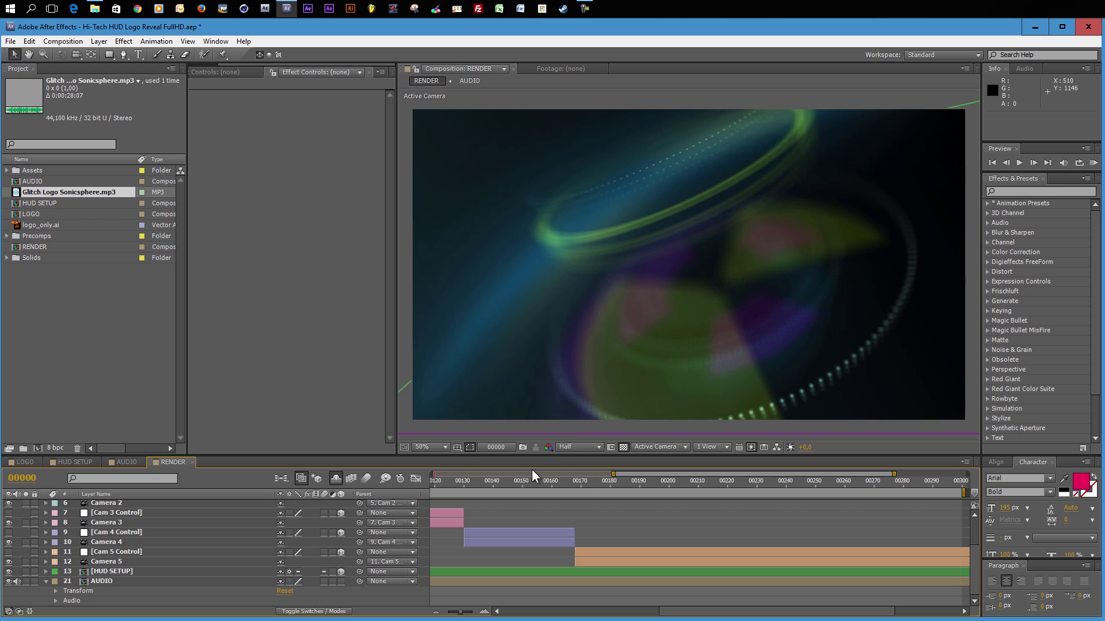
{"action": "left_click", "coordinate": [513, 484]}
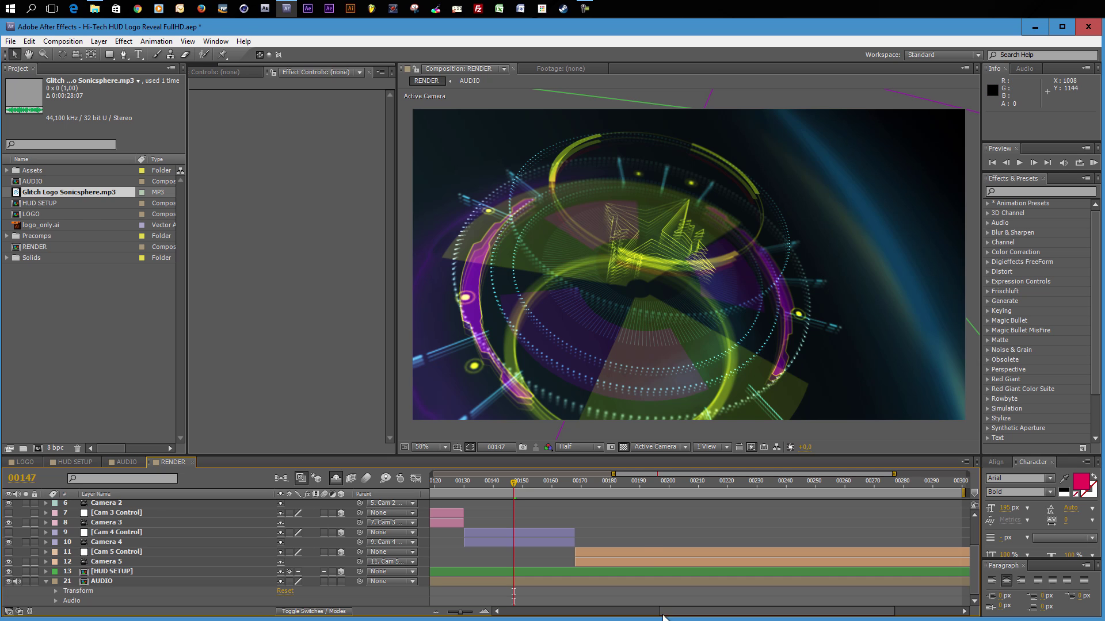
{"action": "scroll", "coordinate": [642, 550], "scroll_direction": "up", "scroll_amount": 2}
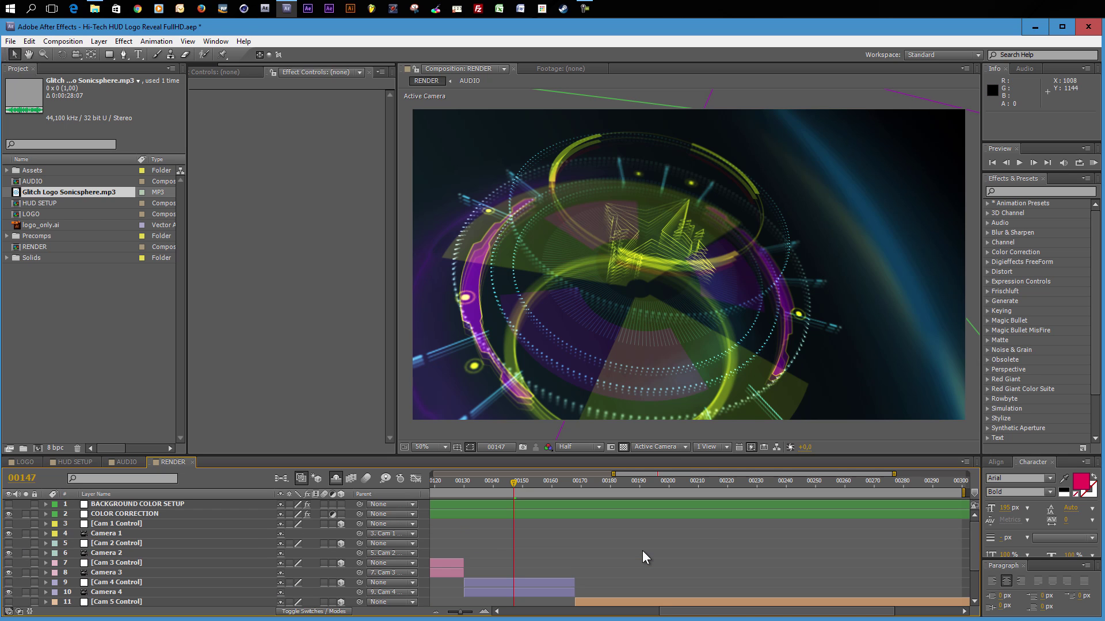
On BACKGROUND COLOR SETUP, try a light pink for Background Light Color 01
{"action": "left_click", "coordinate": [125, 505]}
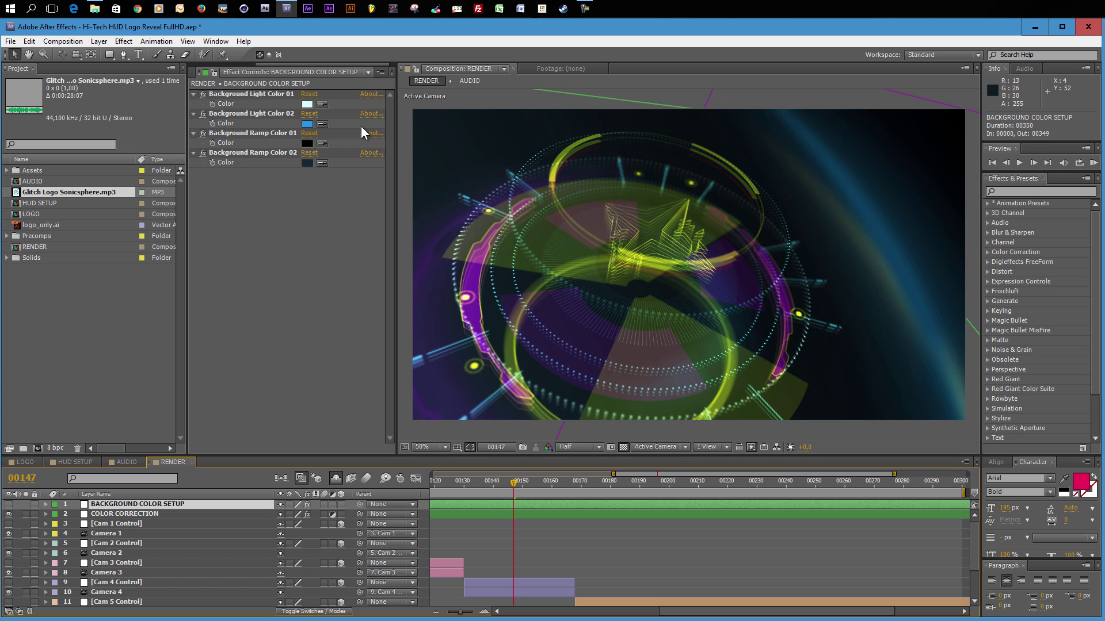
{"action": "left_click", "coordinate": [307, 104]}
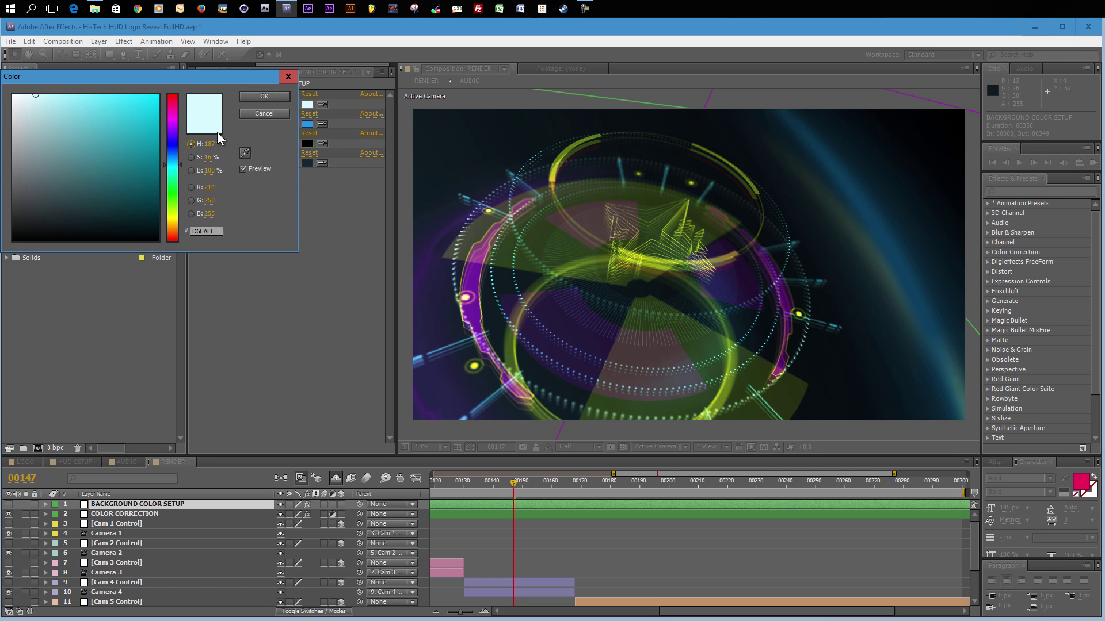
{"action": "left_click", "coordinate": [173, 119]}
{"action": "left_click", "coordinate": [174, 114]}
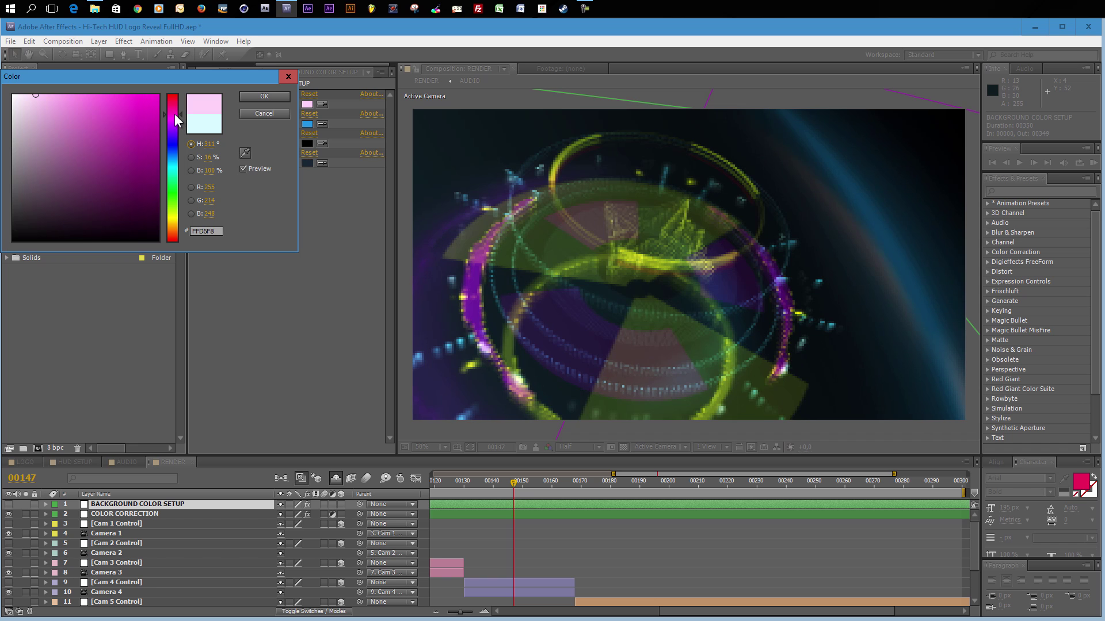
{"action": "left_click", "coordinate": [175, 110]}
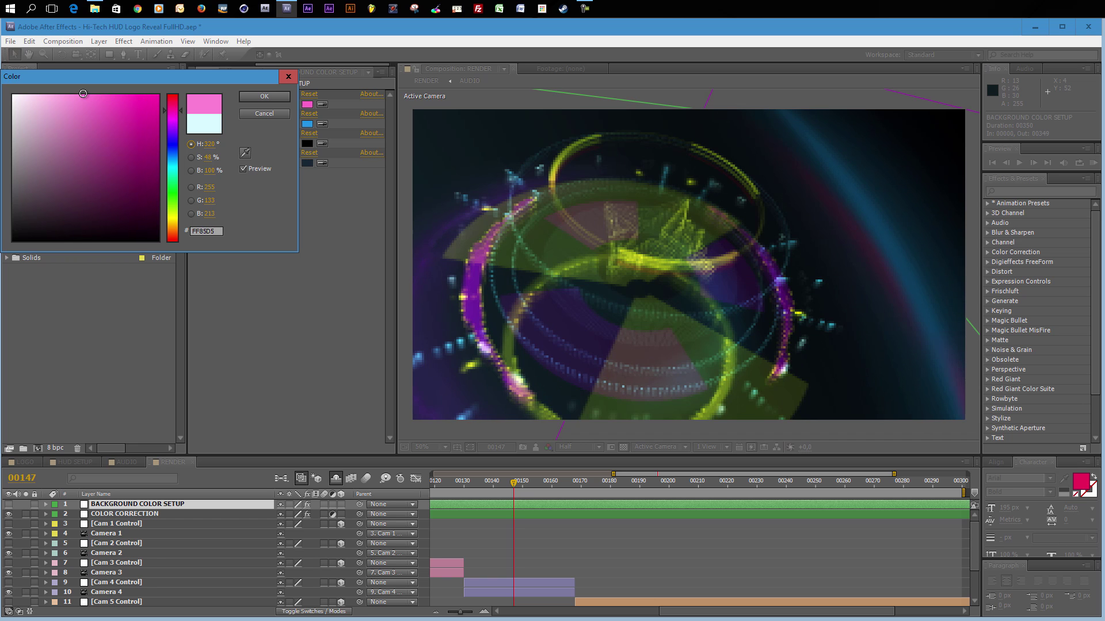
{"action": "left_click", "coordinate": [72, 95]}
{"action": "mouse_move", "coordinate": [62, 90]}
{"action": "left_mouse_down"}
{"action": "mouse_move", "coordinate": [73, 91]}
{"action": "mouse_move", "coordinate": [46, 85]}
{"action": "left_mouse_up"}
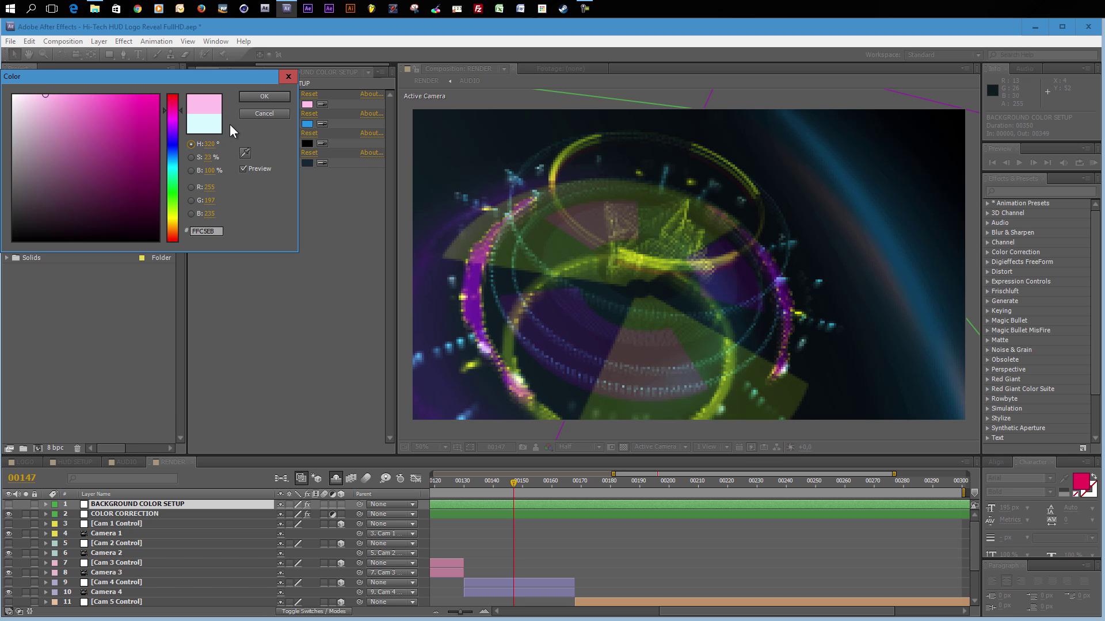
Sample from the preview and settle on bright yellow for Background Light Color 01
{"action": "left_click", "coordinate": [244, 152]}
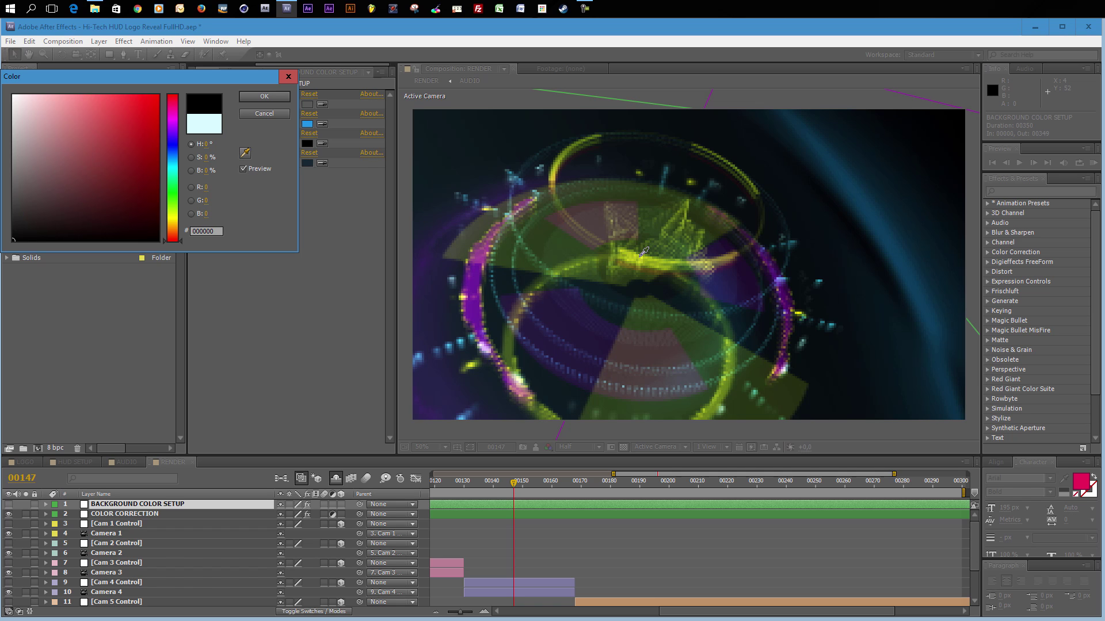
{"action": "left_click", "coordinate": [640, 255]}
{"action": "left_click", "coordinate": [174, 211]}
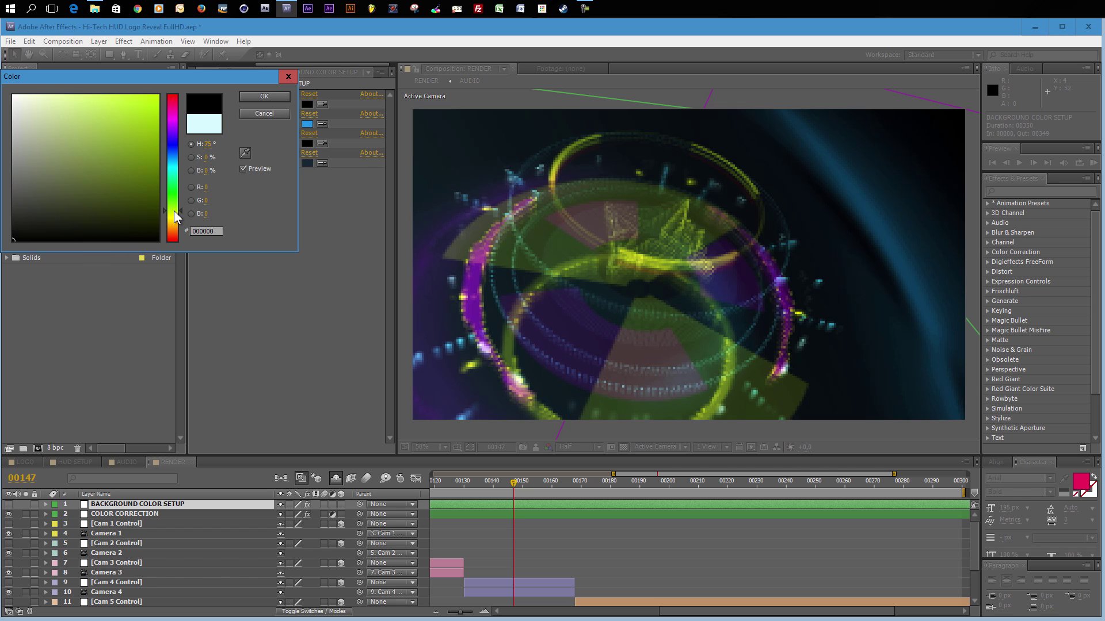
{"action": "left_click_drag", "start_coordinate": [174, 206], "coordinate": [175, 214]}
{"action": "left_click", "coordinate": [118, 97]}
{"action": "left_click", "coordinate": [271, 98]}
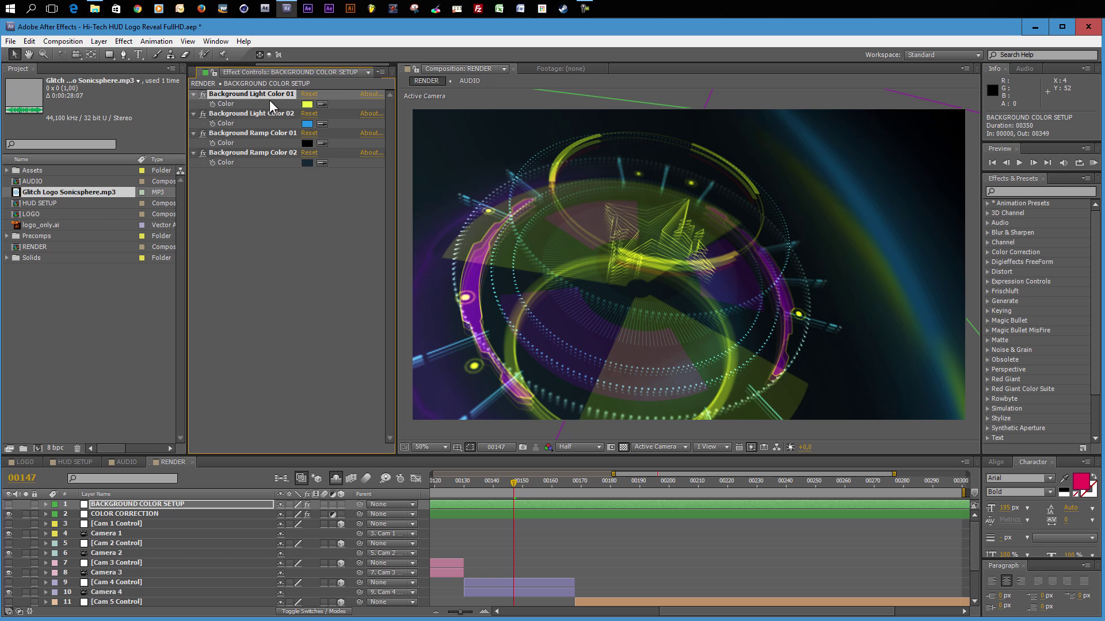
Change Background Light Color 02 from blue to teal-green
{"action": "left_click", "coordinate": [308, 123]}
{"action": "mouse_move", "coordinate": [174, 185]}
{"action": "left_mouse_down"}
{"action": "mouse_move", "coordinate": [174, 205]}
{"action": "mouse_move", "coordinate": [177, 177]}
{"action": "left_mouse_up"}
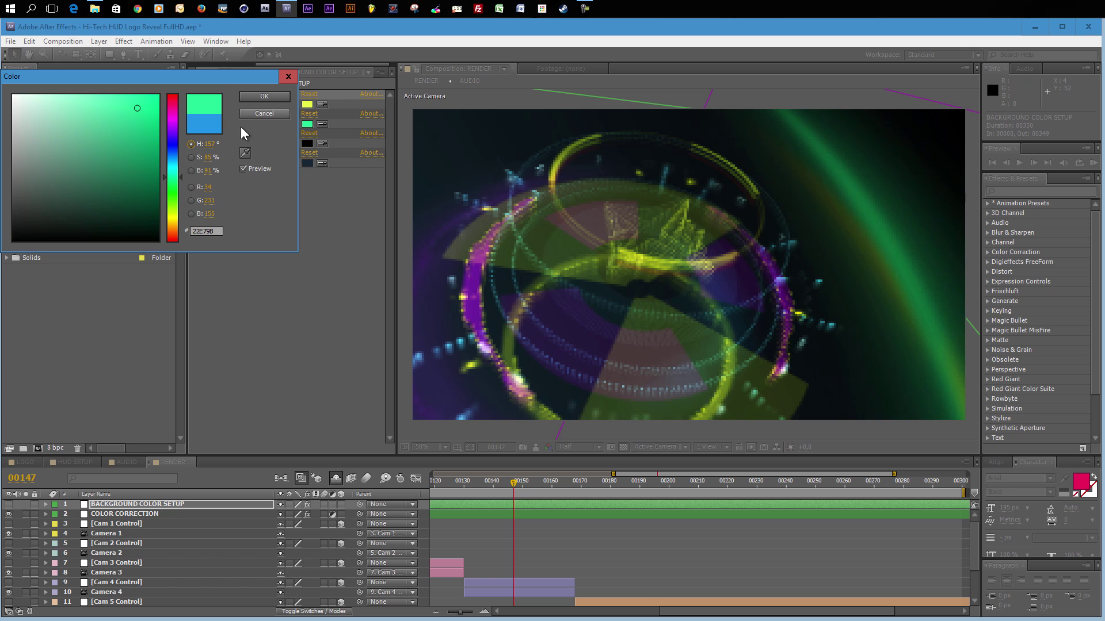
{"action": "left_click", "coordinate": [282, 95]}
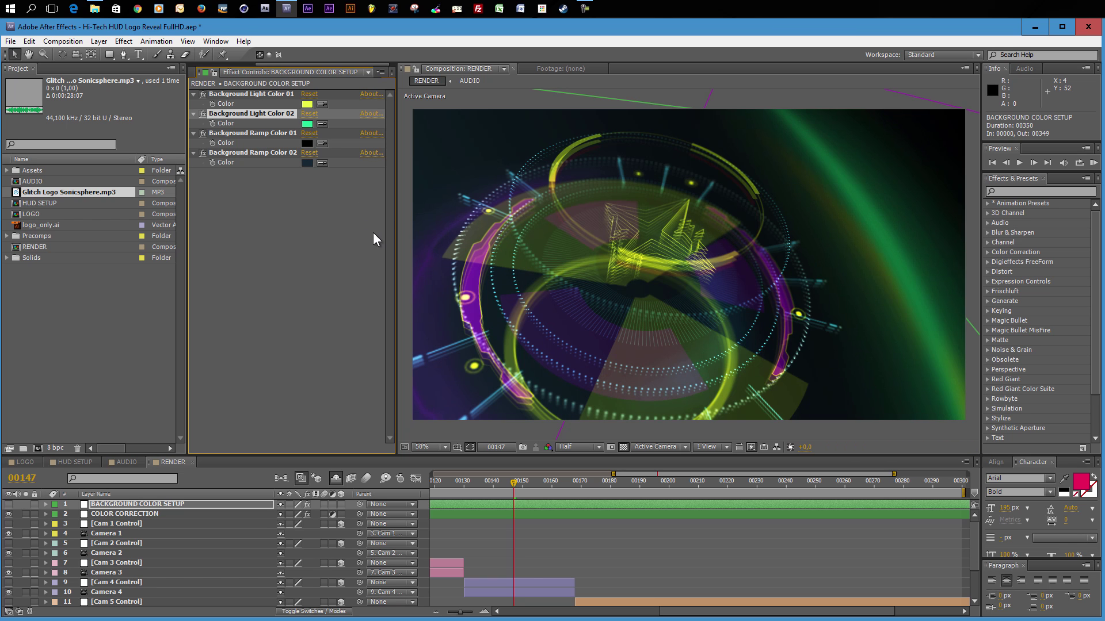
Try a medium blue for Background Ramp Color 02
{"action": "left_click", "coordinate": [307, 163]}
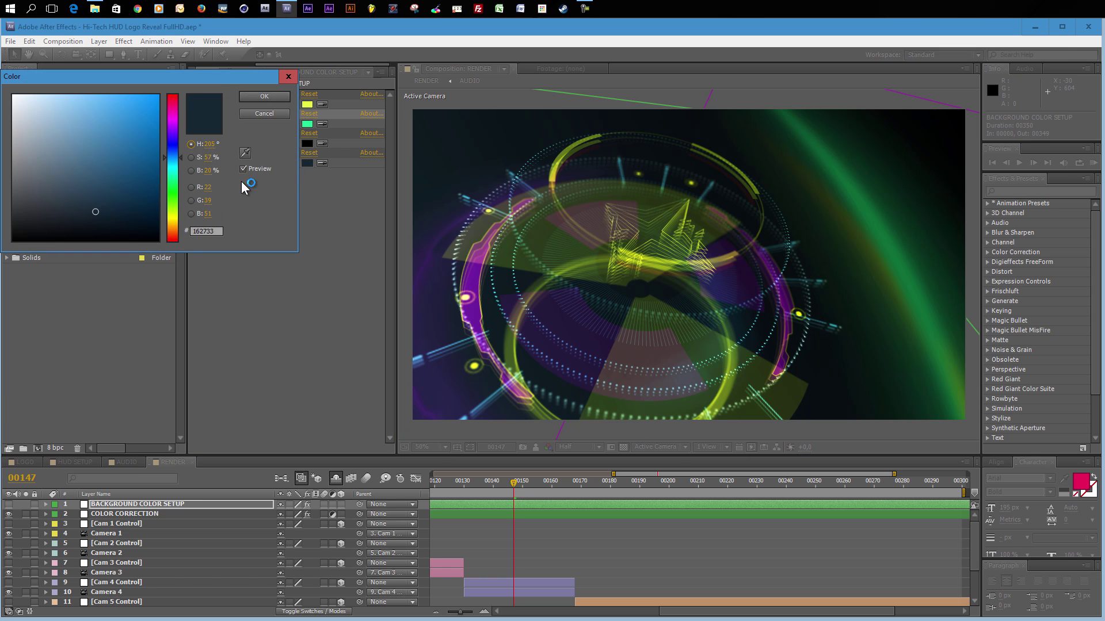
{"action": "left_click_drag", "start_coordinate": [101, 147], "coordinate": [122, 131]}
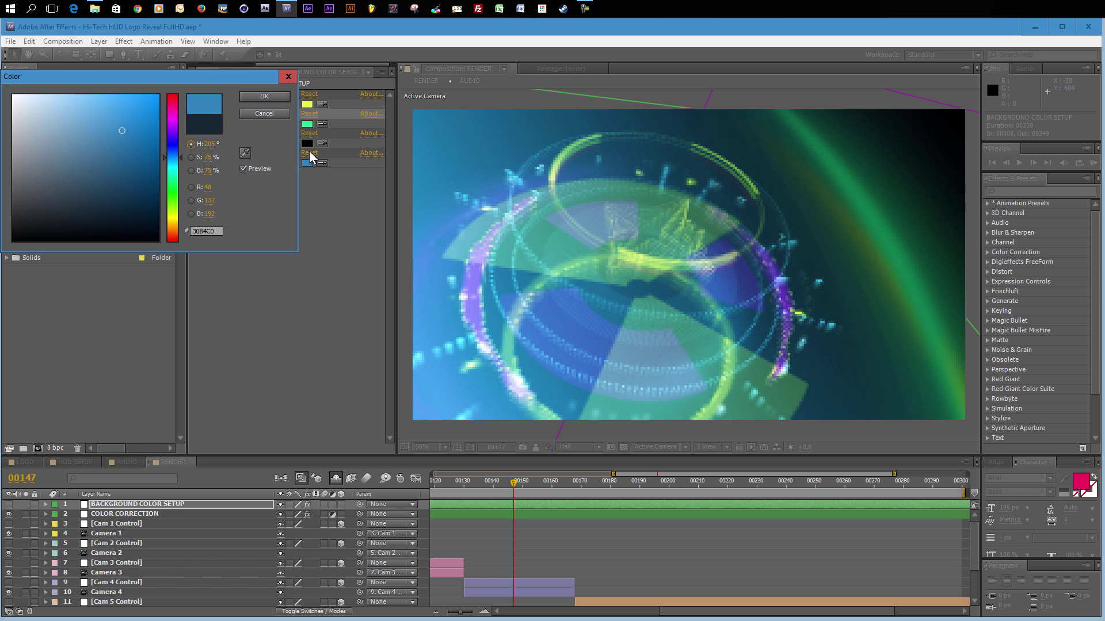
{"action": "left_click", "coordinate": [260, 100]}
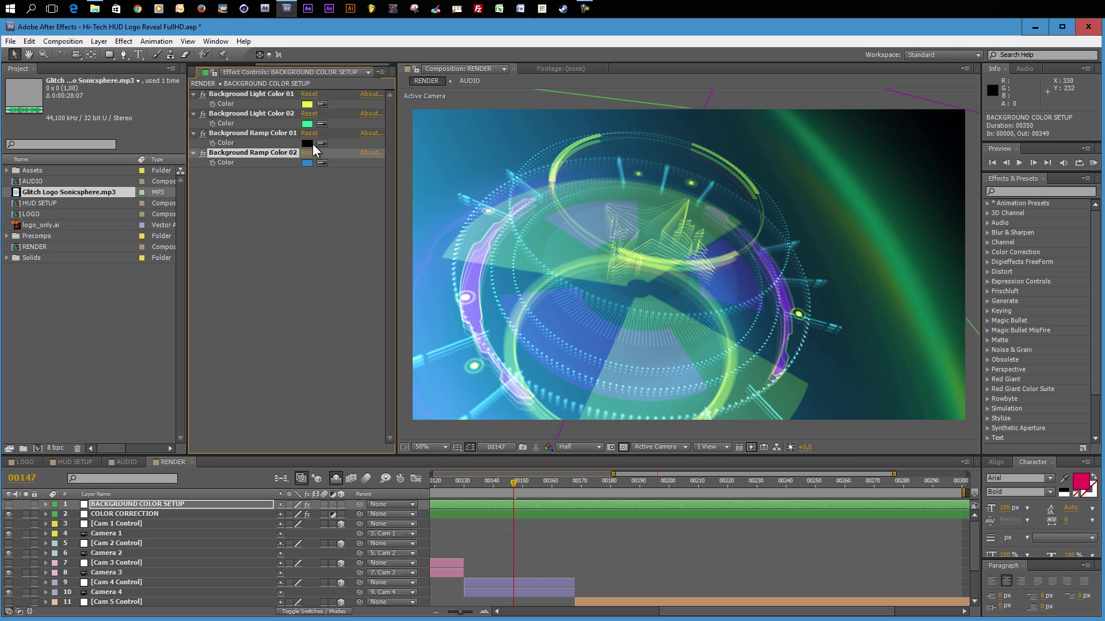
Try a red Background Ramp Color 01, then undo both ramp colour changes
{"action": "left_click", "coordinate": [307, 143]}
{"action": "left_click_drag", "start_coordinate": [120, 129], "coordinate": [79, 168]}
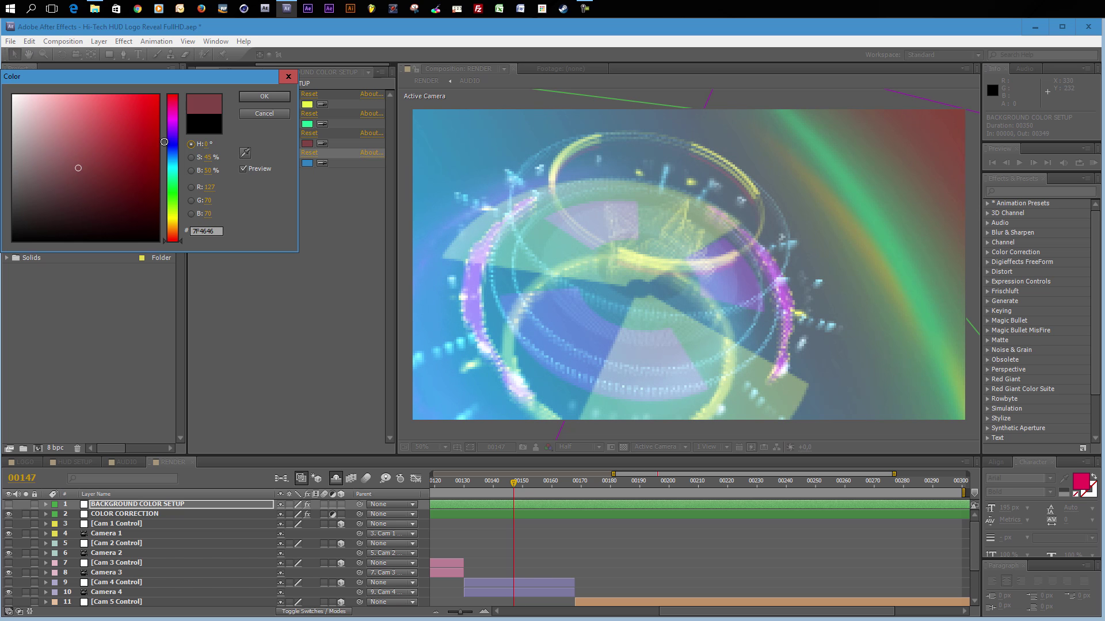
{"action": "left_click", "coordinate": [246, 98]}
{"action": "key", "text": "ctrl+z"}
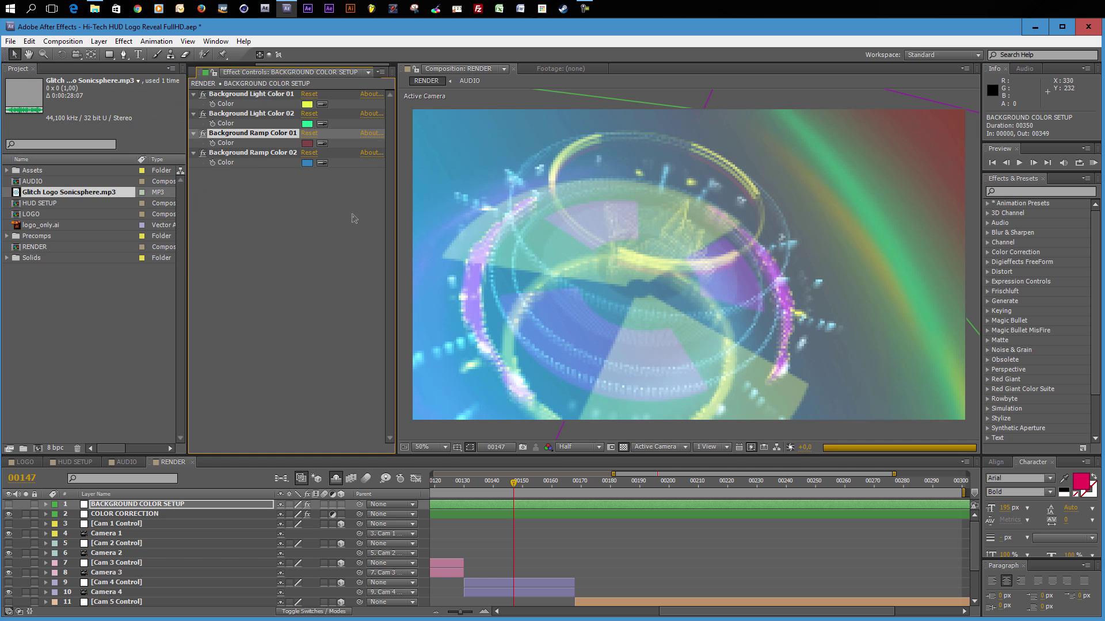
{"action": "key", "text": "ctrl+z"}
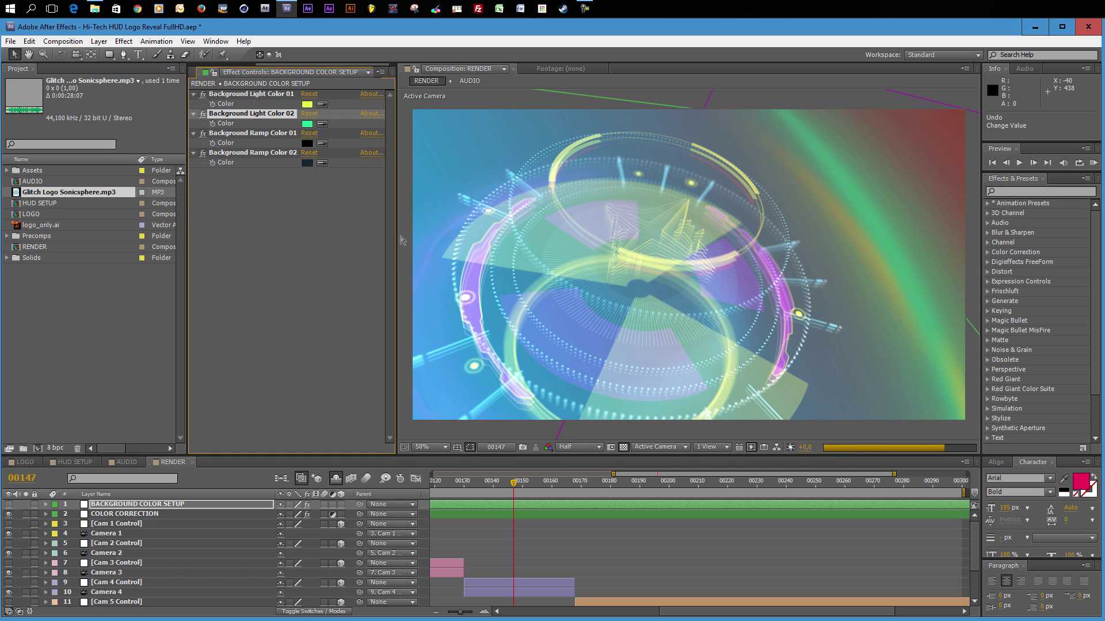
Undo the light colour changes and compare COLOR CORRECTION's Curves effect off and on
{"action": "key", "text": "ctrl+z"}
{"action": "key", "text": "ctrl+z"}
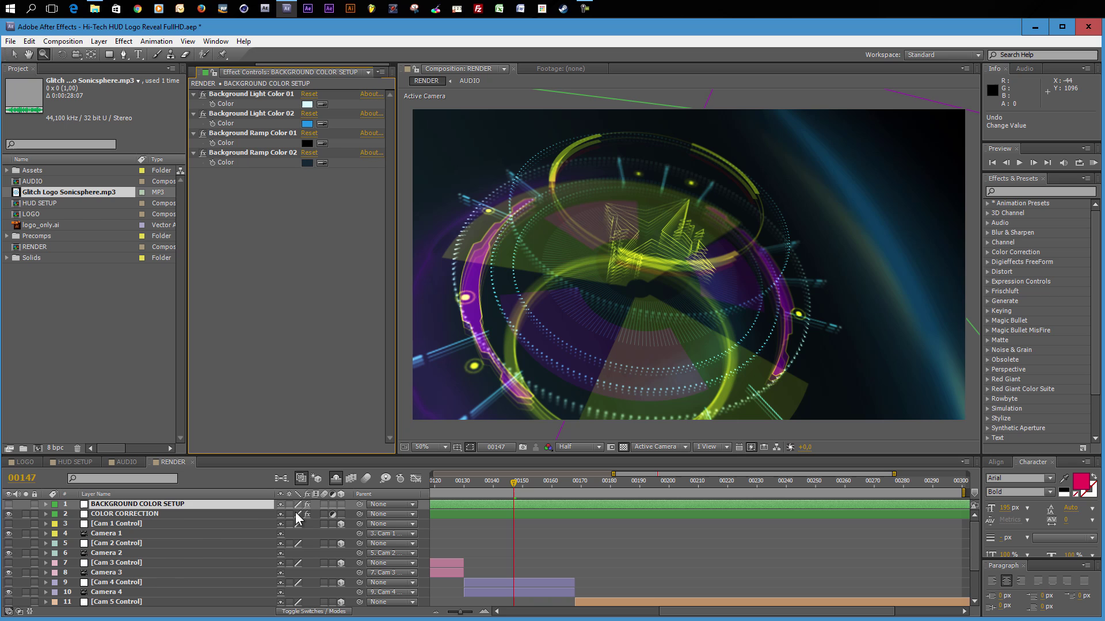
{"action": "left_click", "coordinate": [151, 513]}
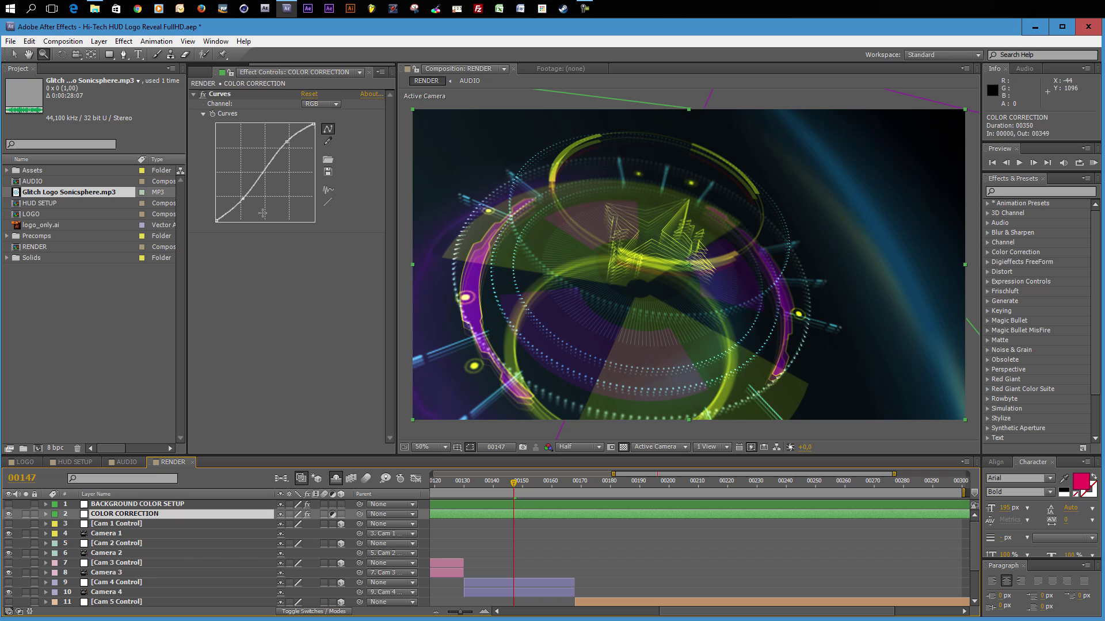
{"action": "left_click", "coordinate": [203, 94]}
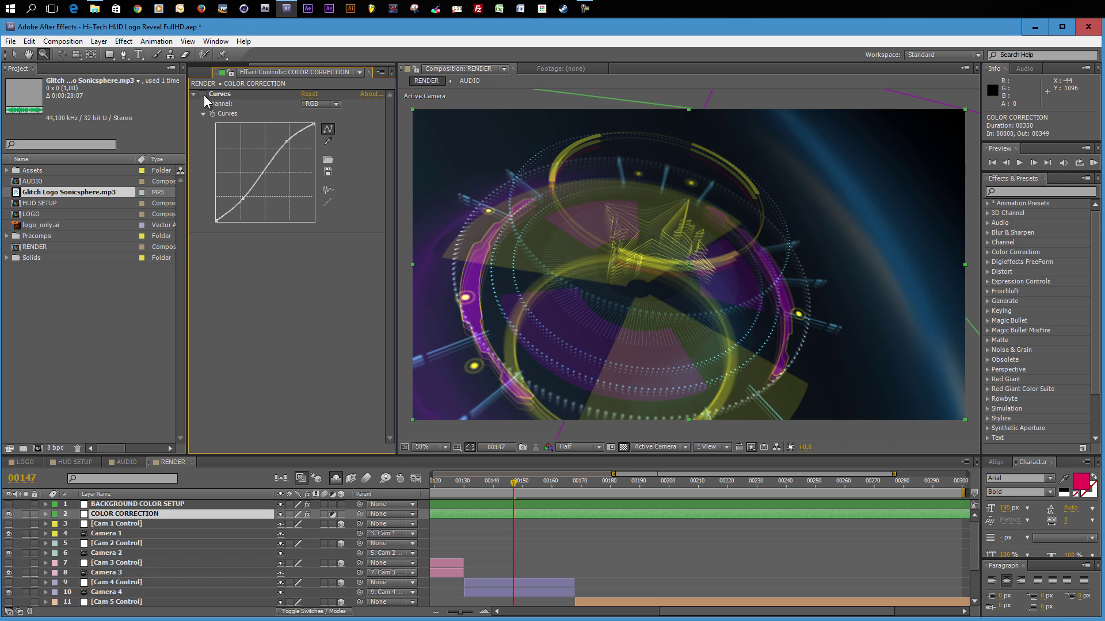
{"action": "left_click", "coordinate": [203, 94]}
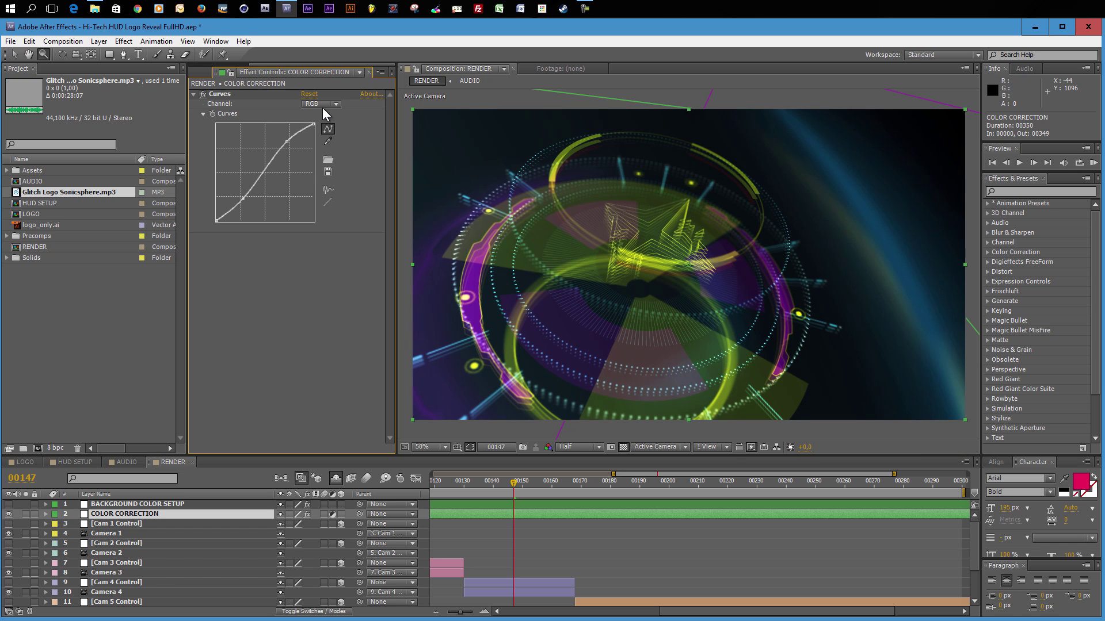
Switch Curves to the Green channel and pull the green curve down slightly
{"action": "left_click", "coordinate": [323, 106]}
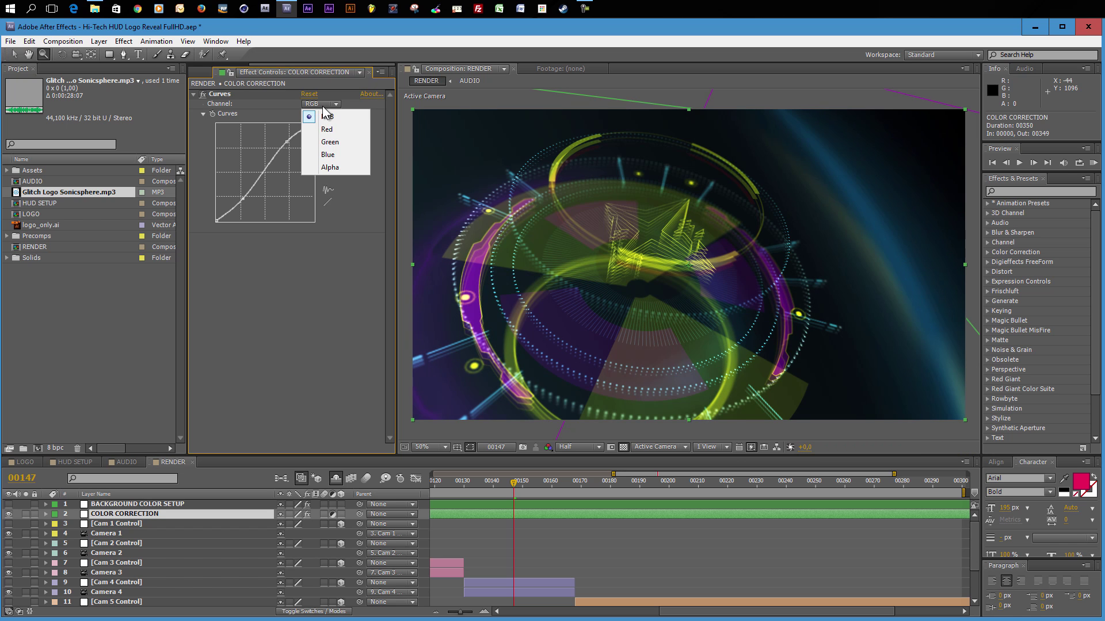
{"action": "left_click", "coordinate": [330, 142]}
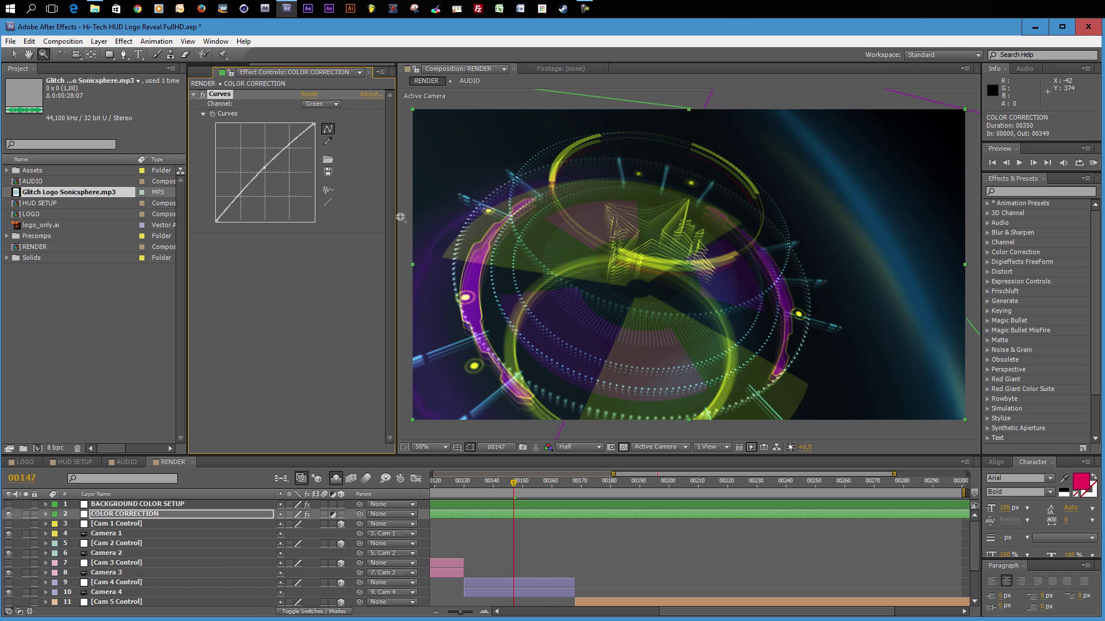
{"action": "key", "text": "v"}
{"action": "left_click", "coordinate": [329, 202]}
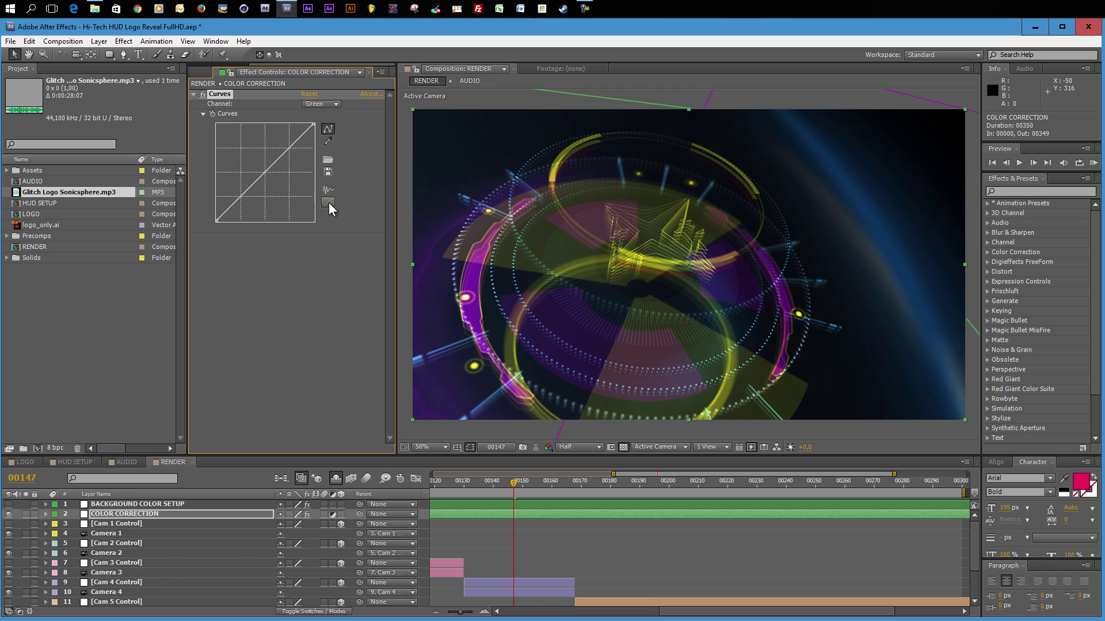
{"action": "left_click", "coordinate": [325, 106]}
{"action": "left_click", "coordinate": [323, 114]}
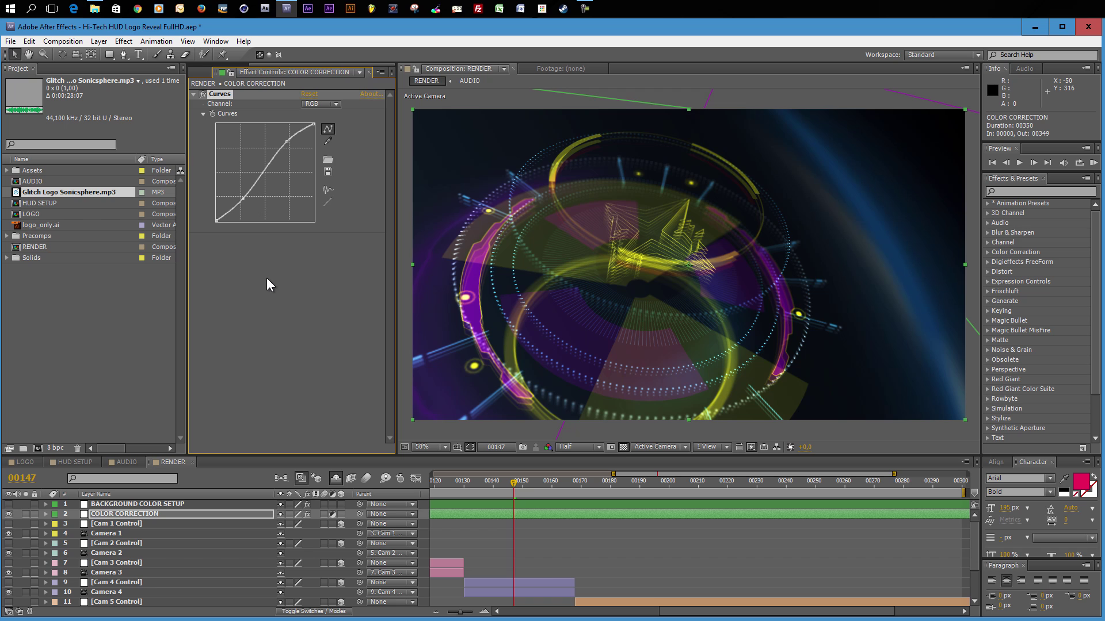
{"action": "left_click", "coordinate": [327, 104]}
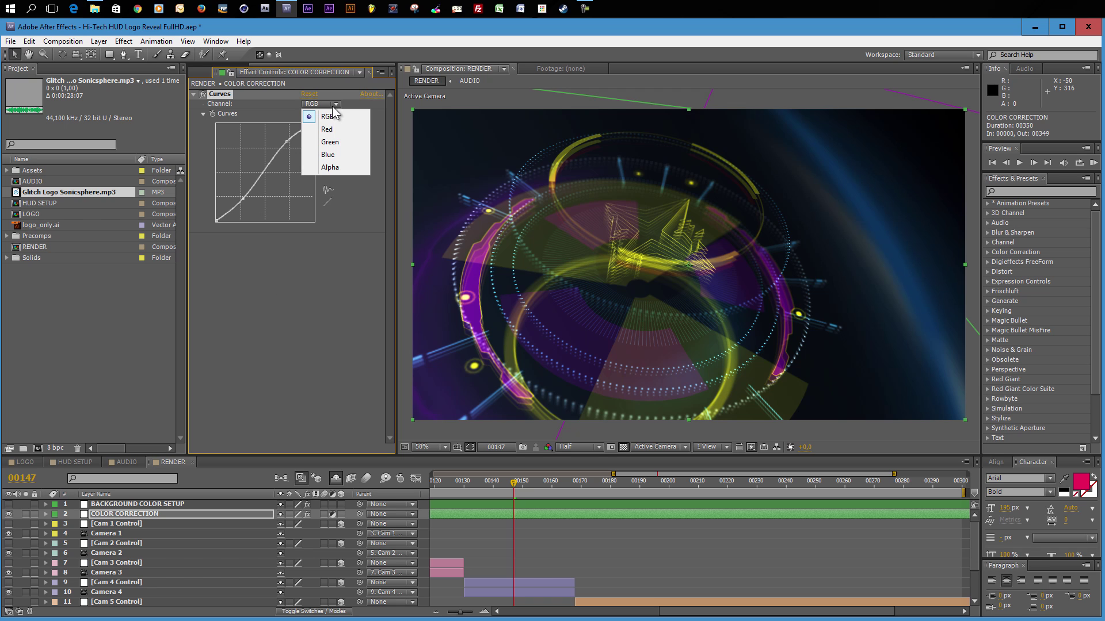
{"action": "left_click", "coordinate": [328, 142]}
{"action": "left_click_drag", "start_coordinate": [265, 171], "coordinate": [267, 177]}
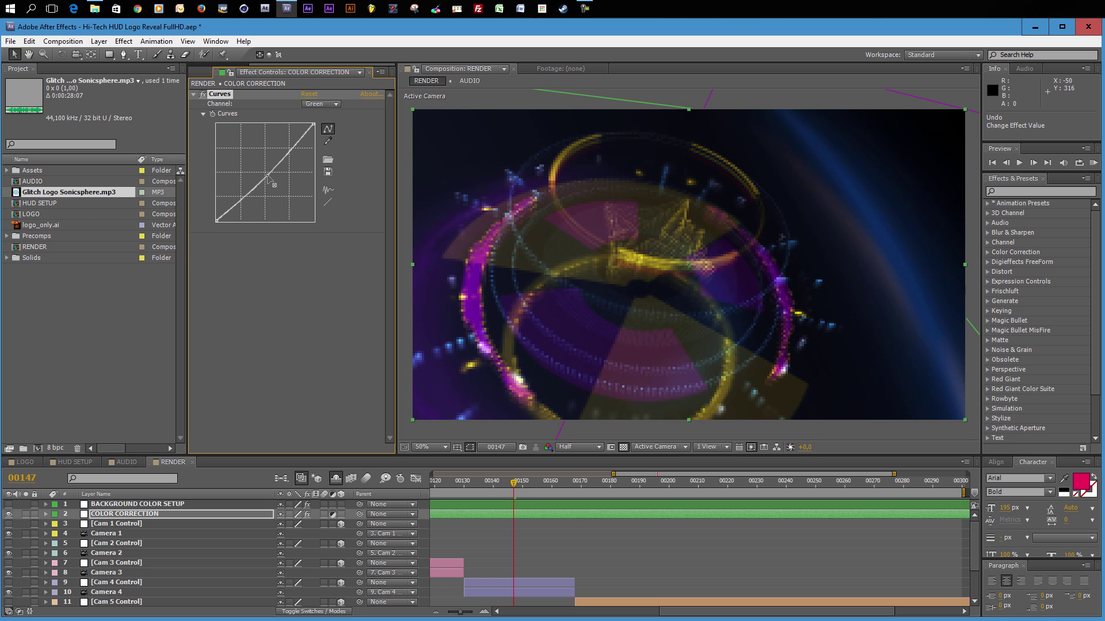